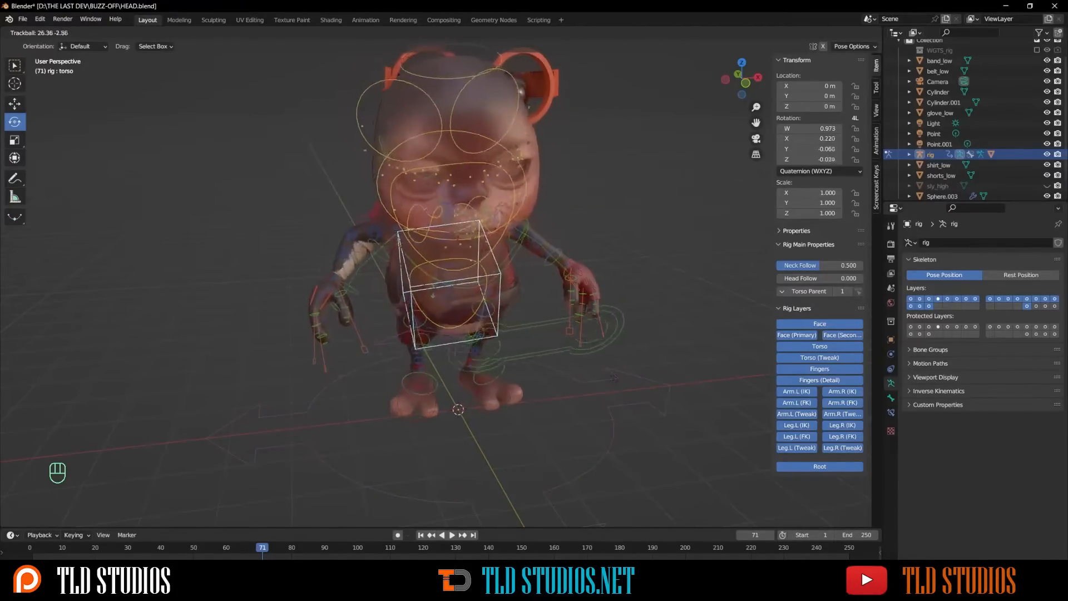
# Step: Cancel the torso rotation, then hide all of the rig's control bones and show its deform bone layer
pyautogui.rightClick(430, 291)
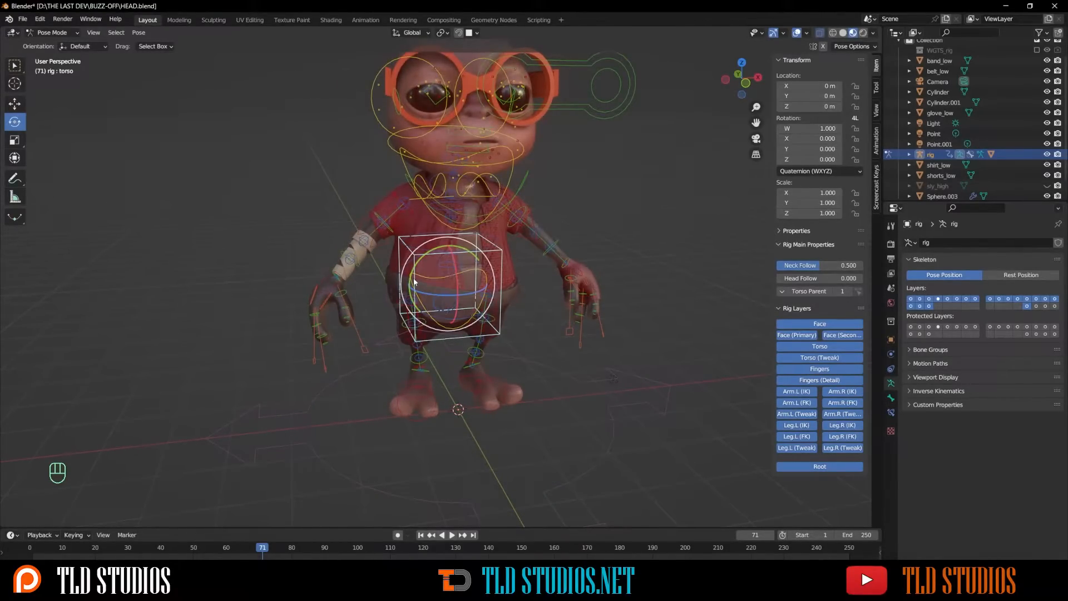
pyautogui.press('a')
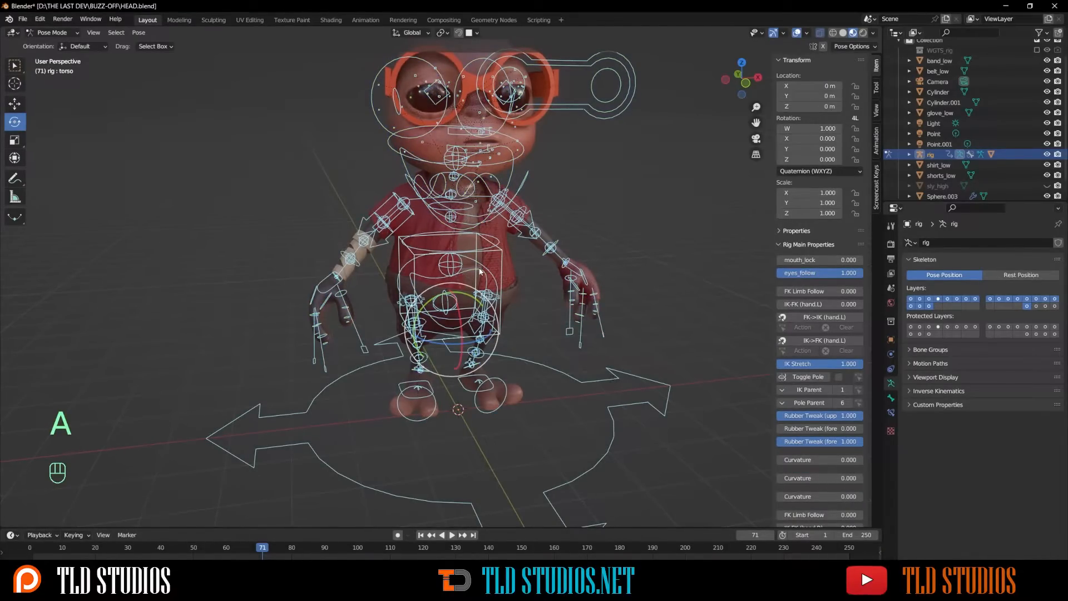
pyautogui.press('h')
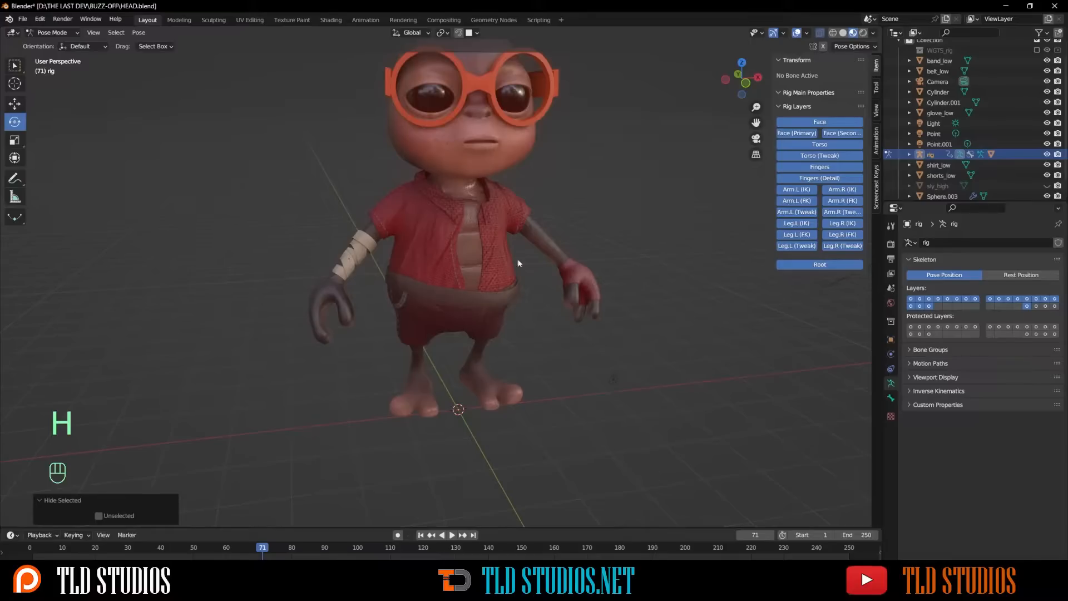
pyautogui.keyDown('shift'); pyautogui.click(1055, 306); pyautogui.keyUp('shift')
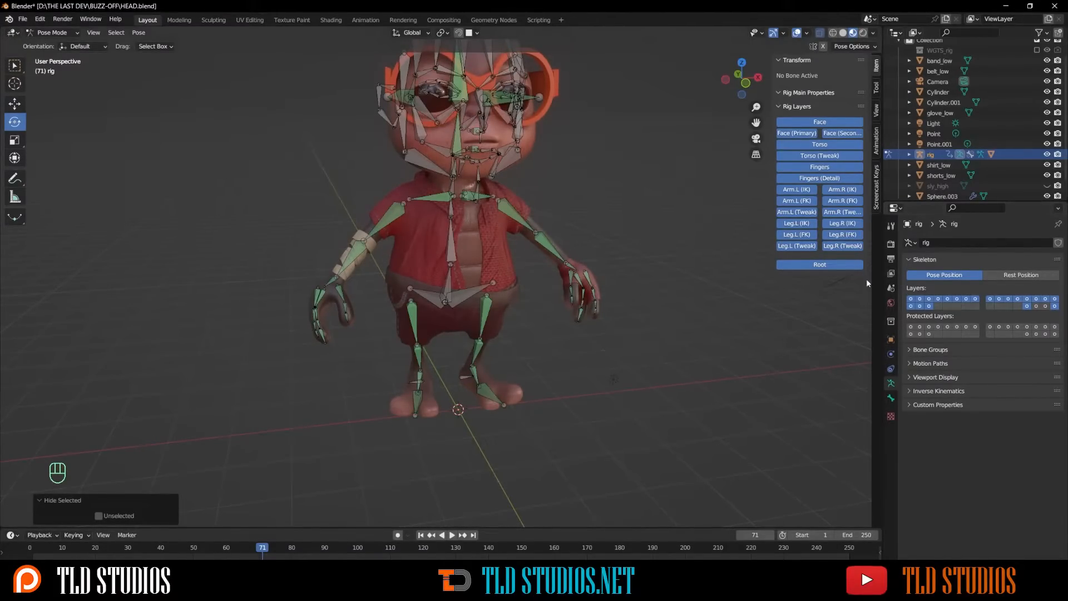
# Step: In Object Mode, parent the shirt to the rig using Armature Deform With Empty Groups
pyautogui.click(53, 33)
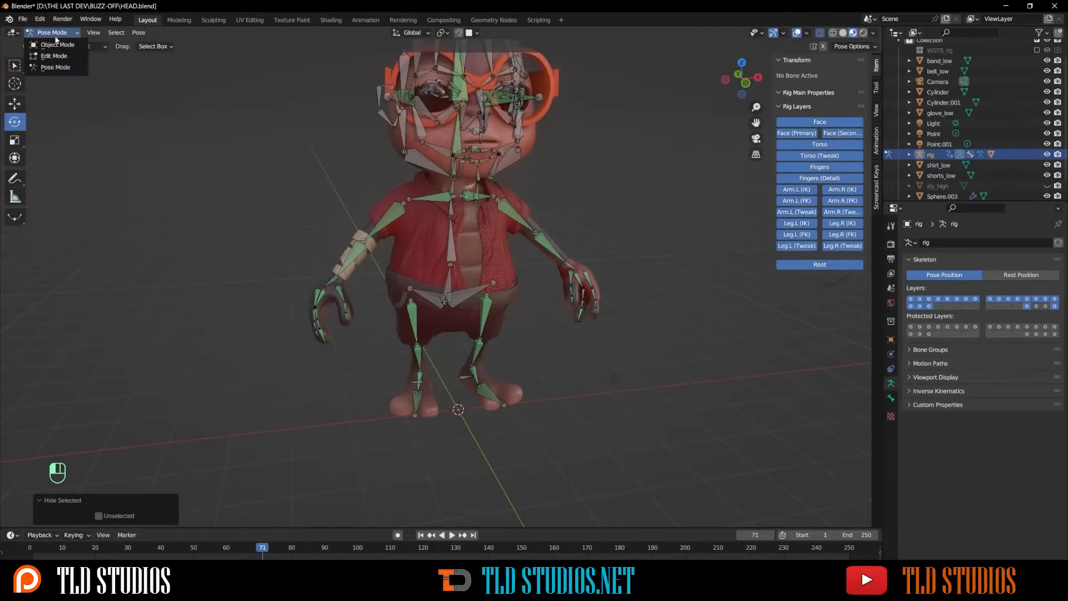
pyautogui.click(57, 46)
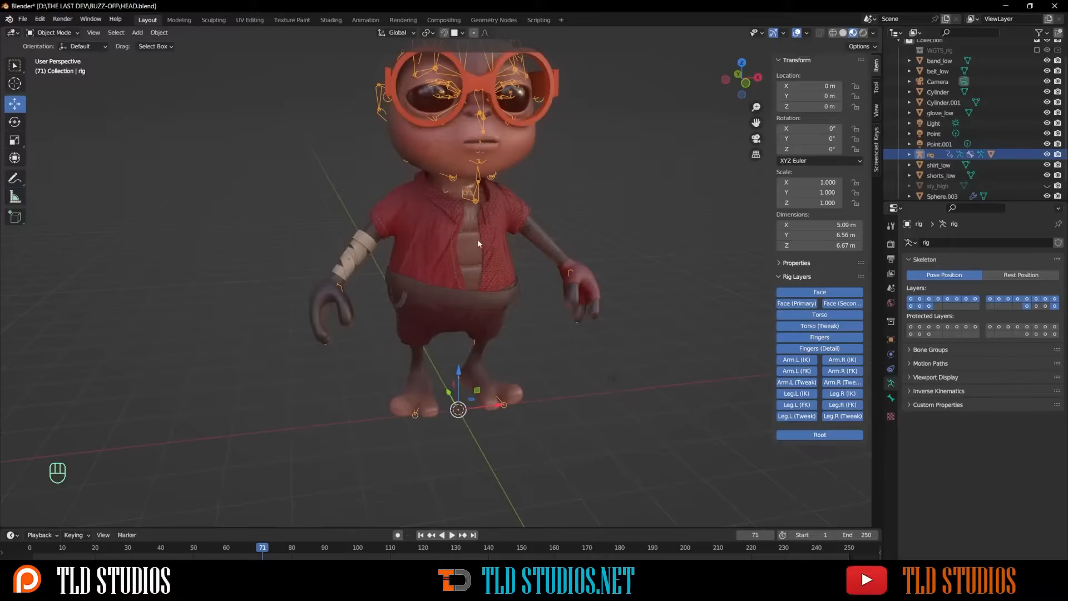
pyautogui.click(436, 228)
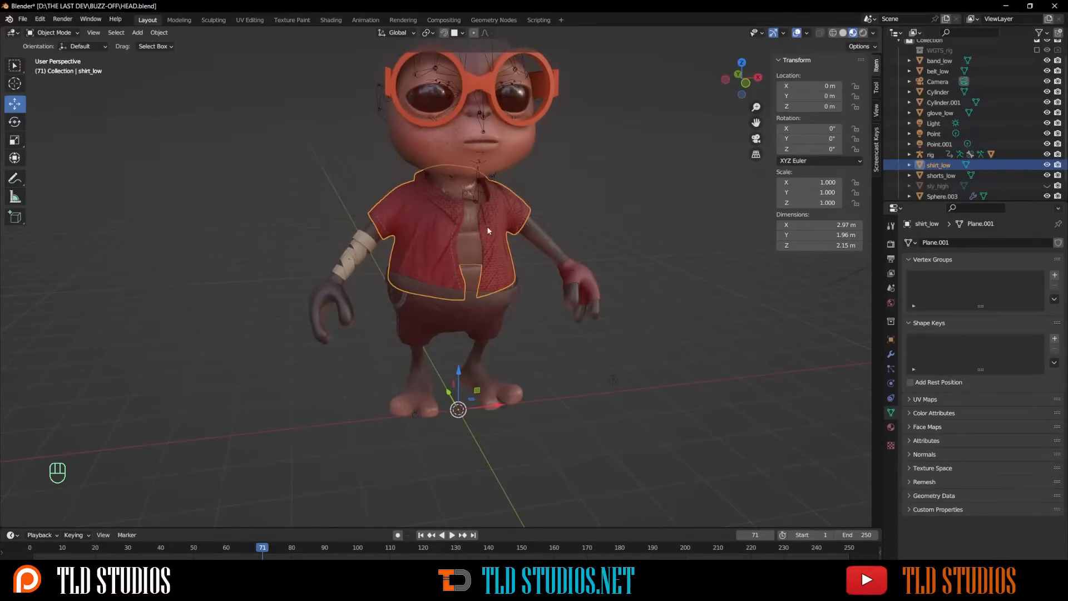
pyautogui.scroll(2, 515, 213)
pyautogui.moveTo(520, 206); pyautogui.dragTo(545, 181, button='middle')
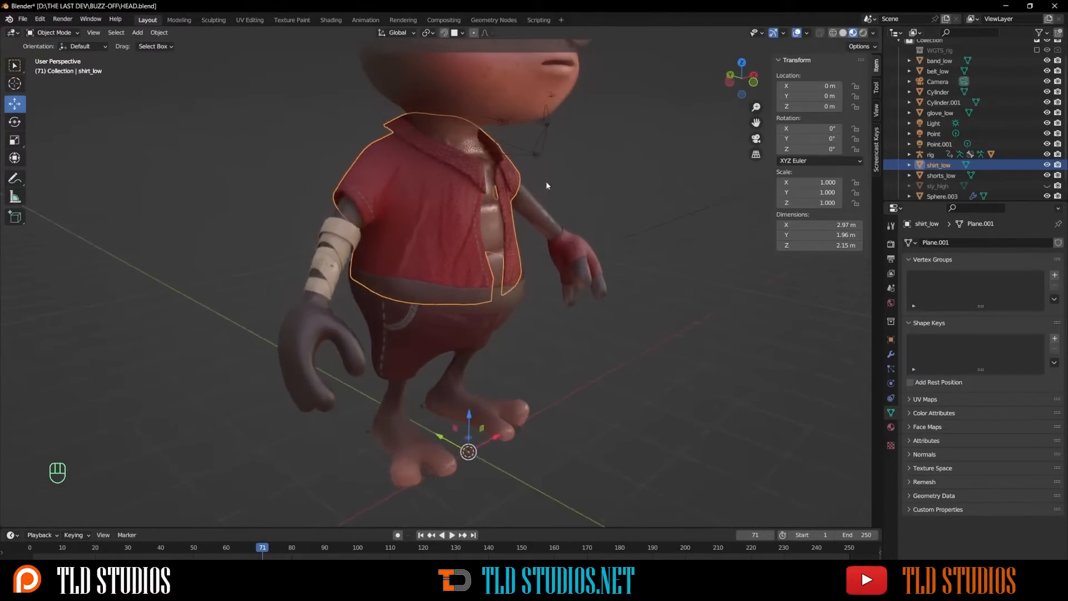
pyautogui.keyDown('shift'); pyautogui.click(539, 150); pyautogui.keyUp('shift')
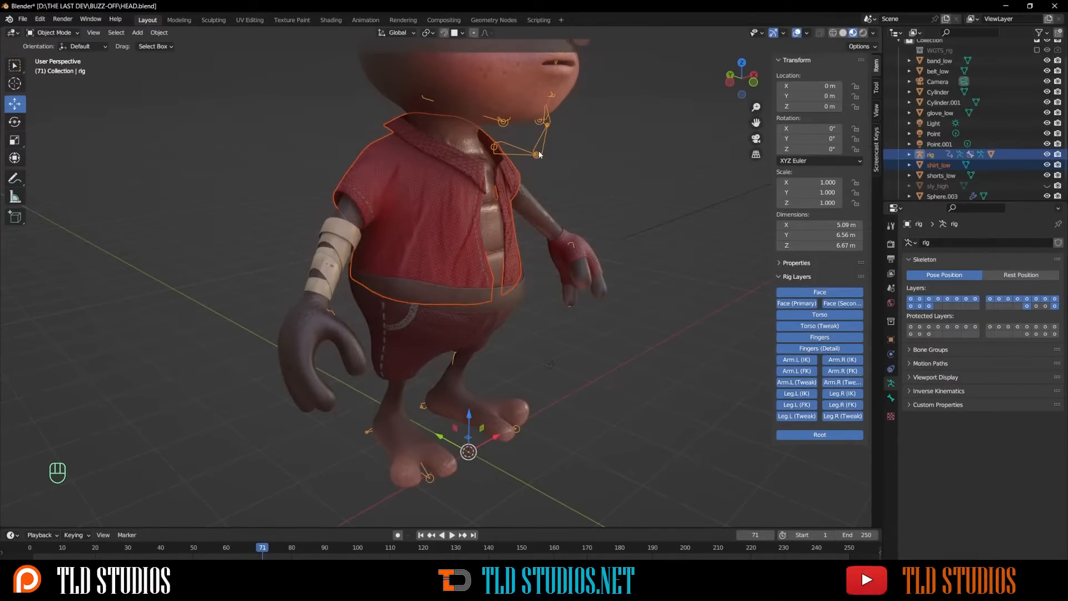
pyautogui.hotkey('ctrl', 'p')
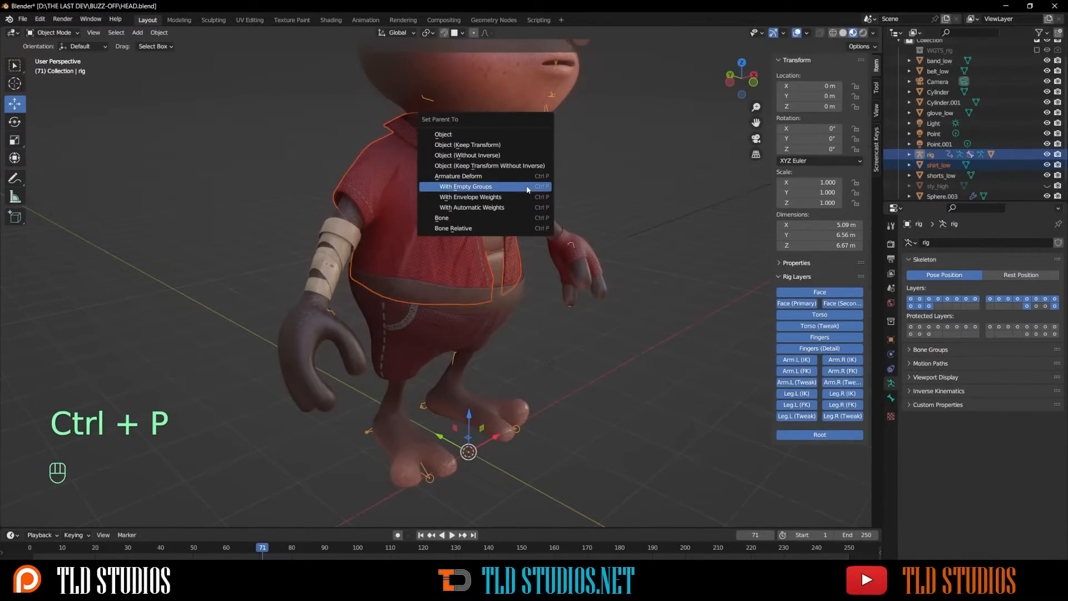
pyautogui.click(508, 187)
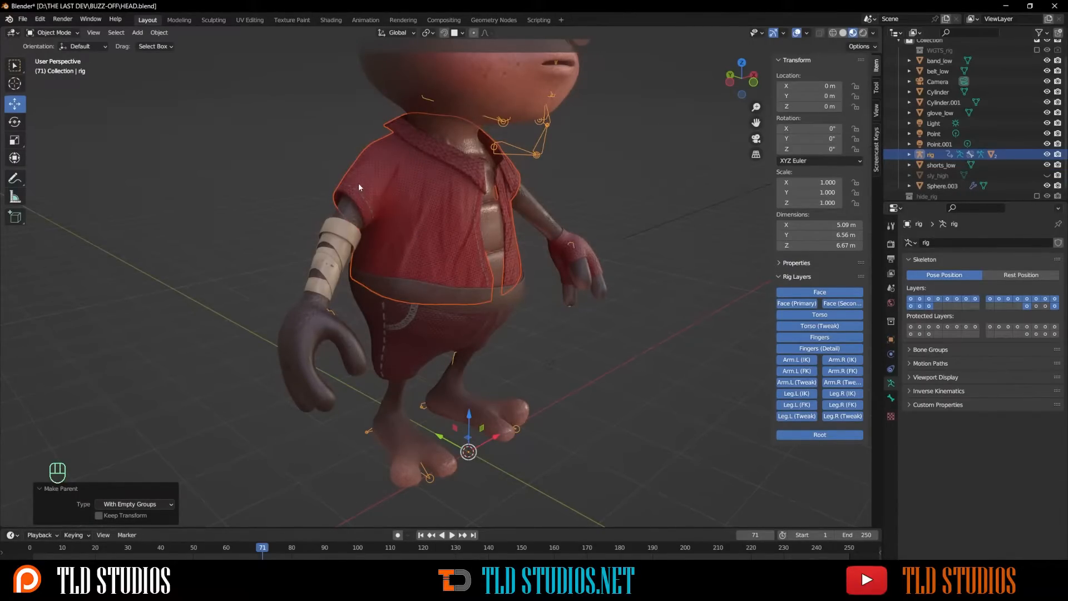
# Step: Select the character's body, add the shirt as the active object, and enter Weight Paint mode
pyautogui.moveTo(358, 183); pyautogui.dragTo(332, 182, button='middle')
pyautogui.click(266, 142)
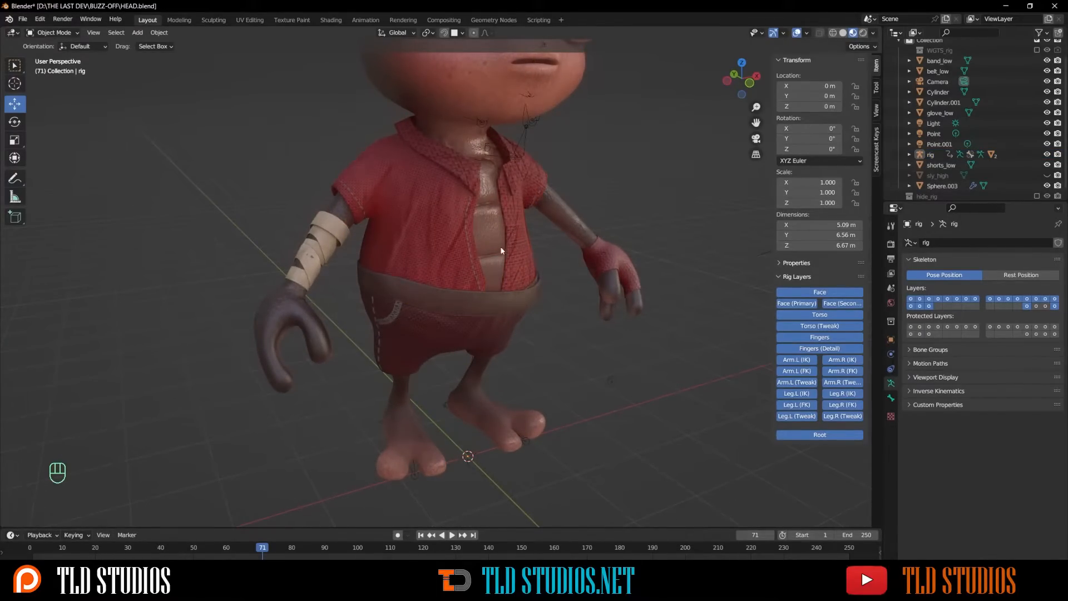
pyautogui.click(560, 210)
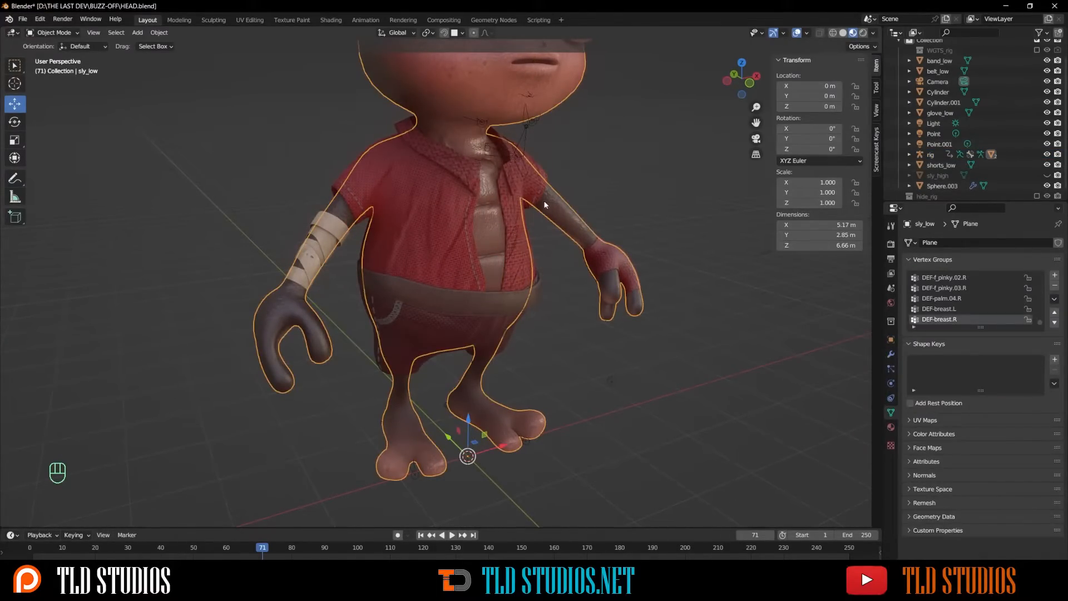
pyautogui.keyDown('shift'); pyautogui.click(411, 220); pyautogui.keyUp('shift')
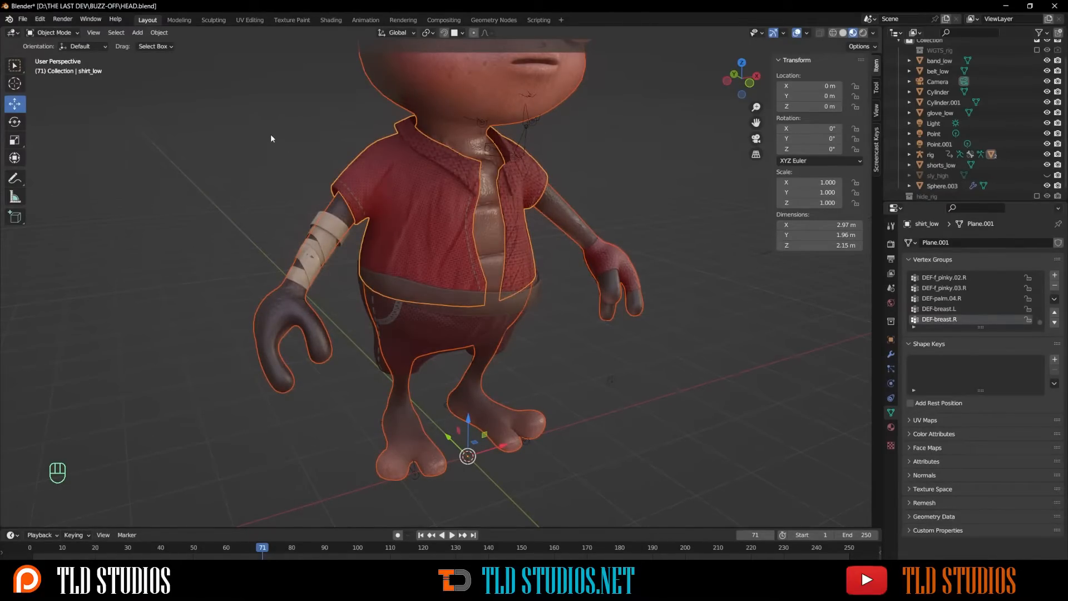
pyautogui.click(61, 33)
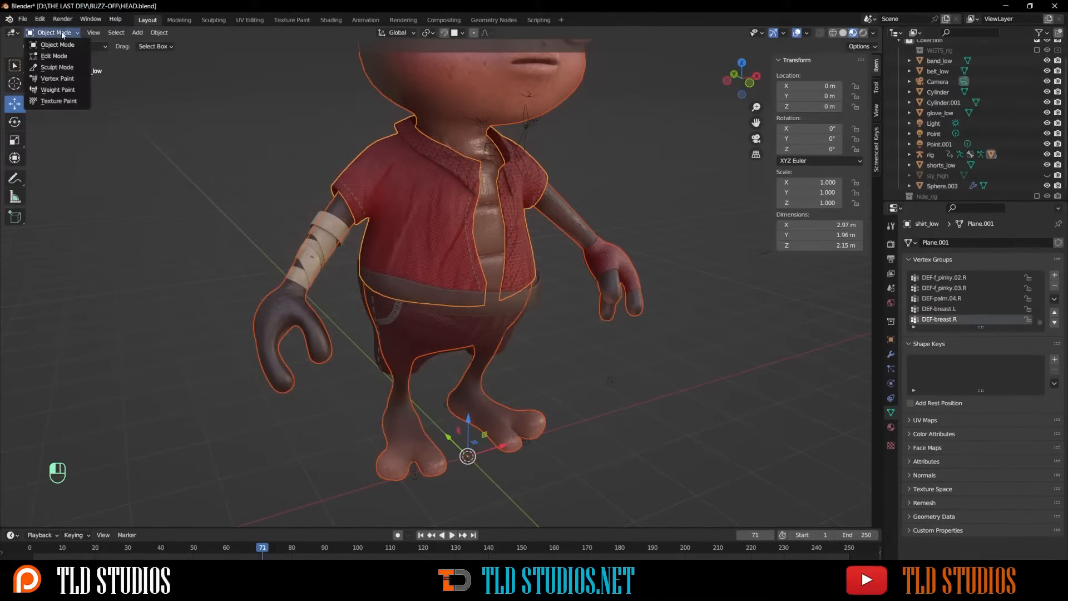
pyautogui.click(60, 89)
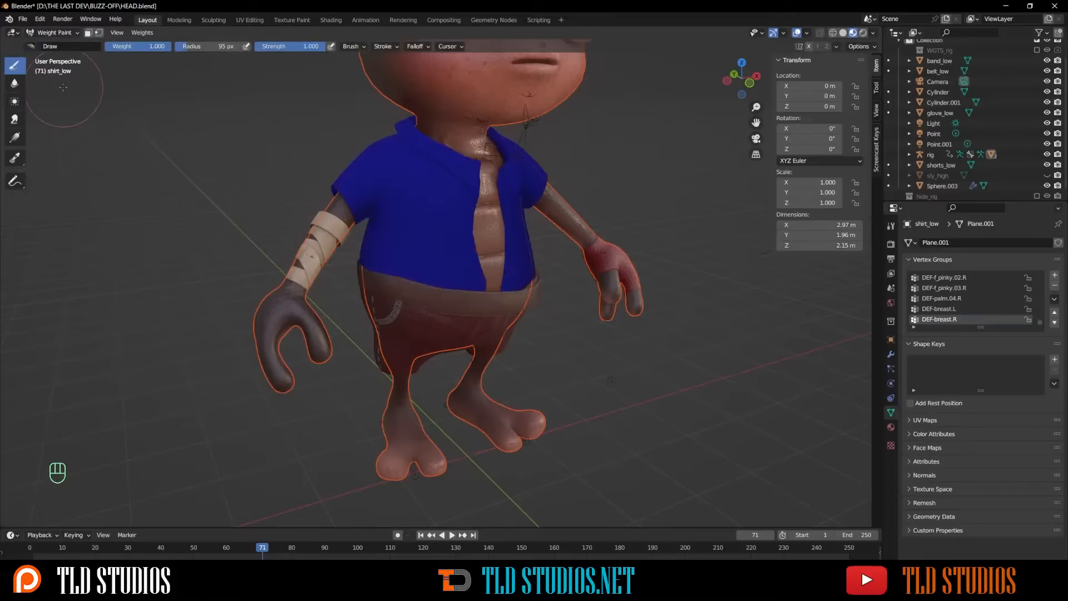
# Step: Transfer the body's weights to the shirt with the source layers selection set to By Name
pyautogui.click(141, 33)
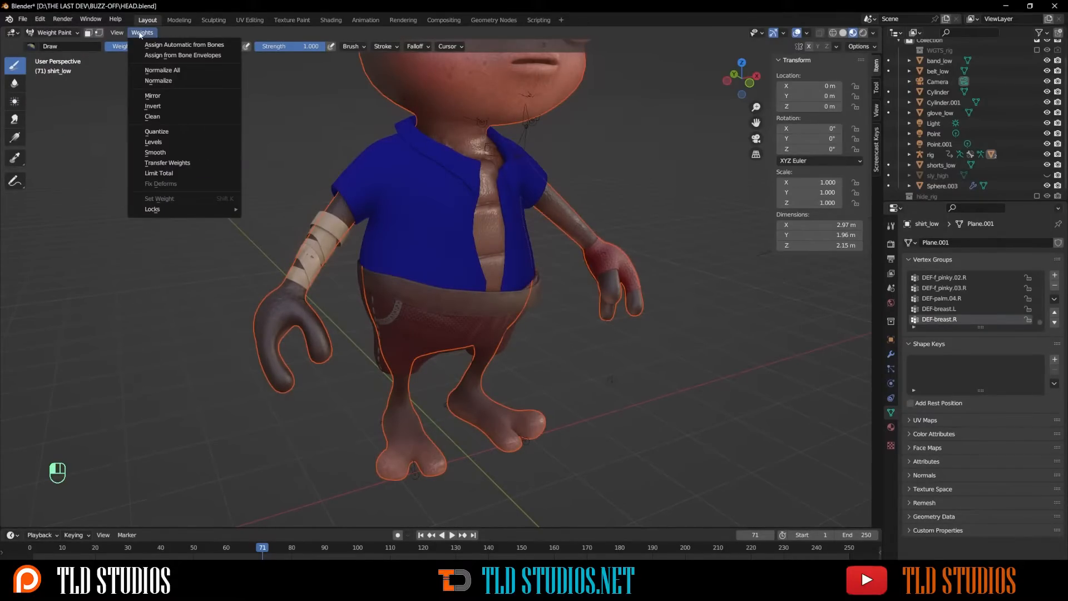
pyautogui.click(166, 162)
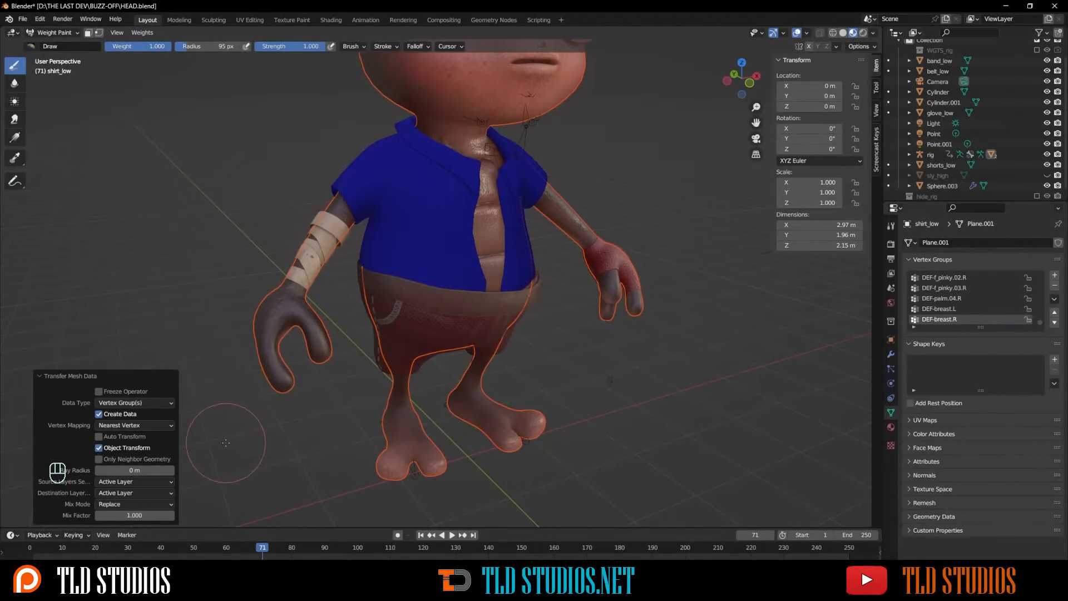
pyautogui.click(145, 481)
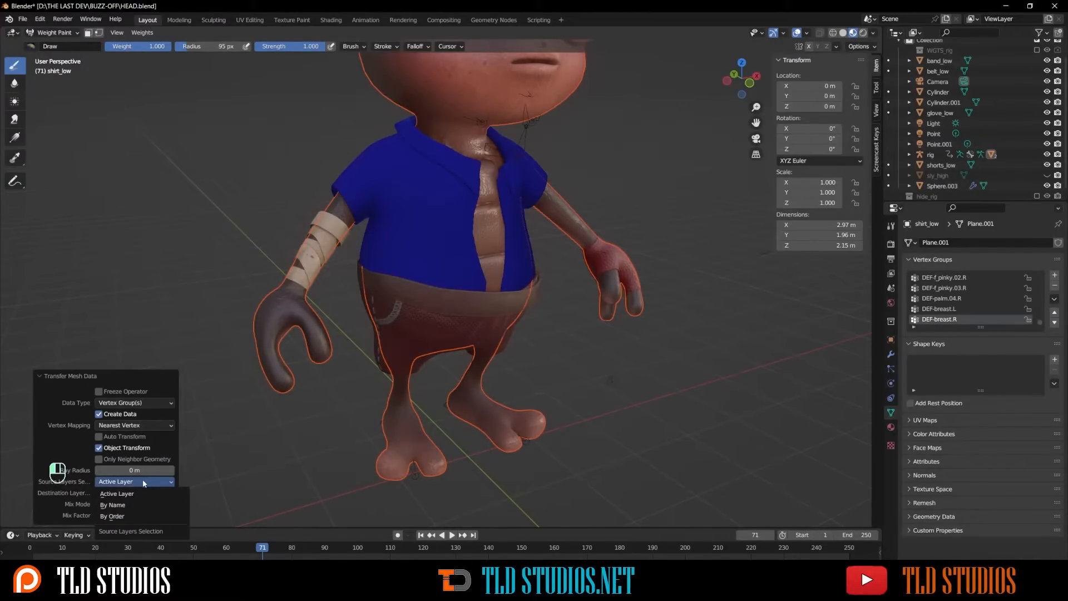
pyautogui.click(139, 505)
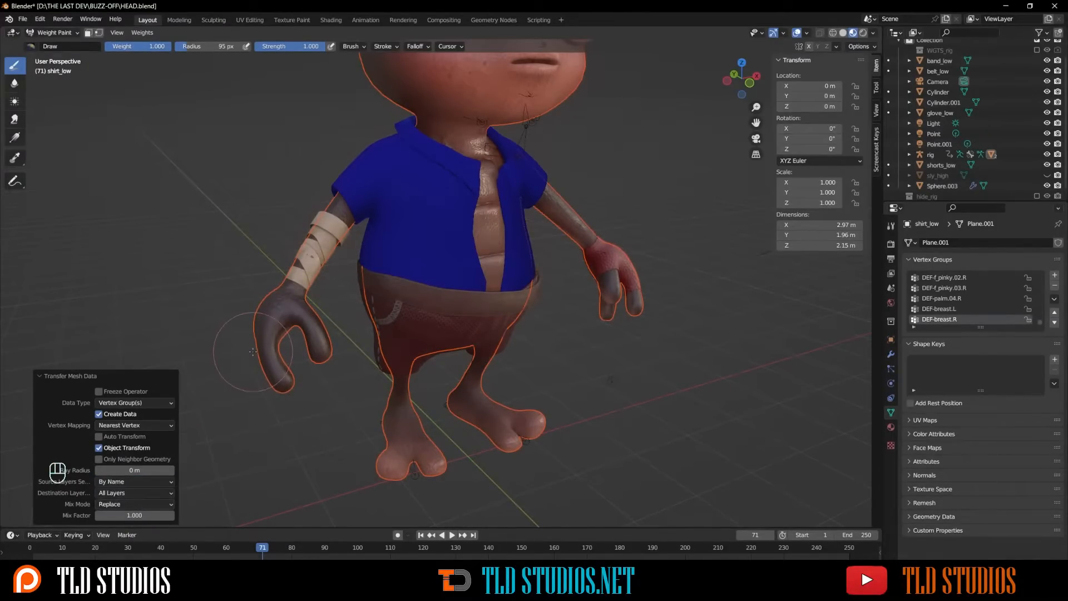
# Step: Return to Object Mode, select only the rig, and switch it to Pose Mode
pyautogui.click(53, 33)
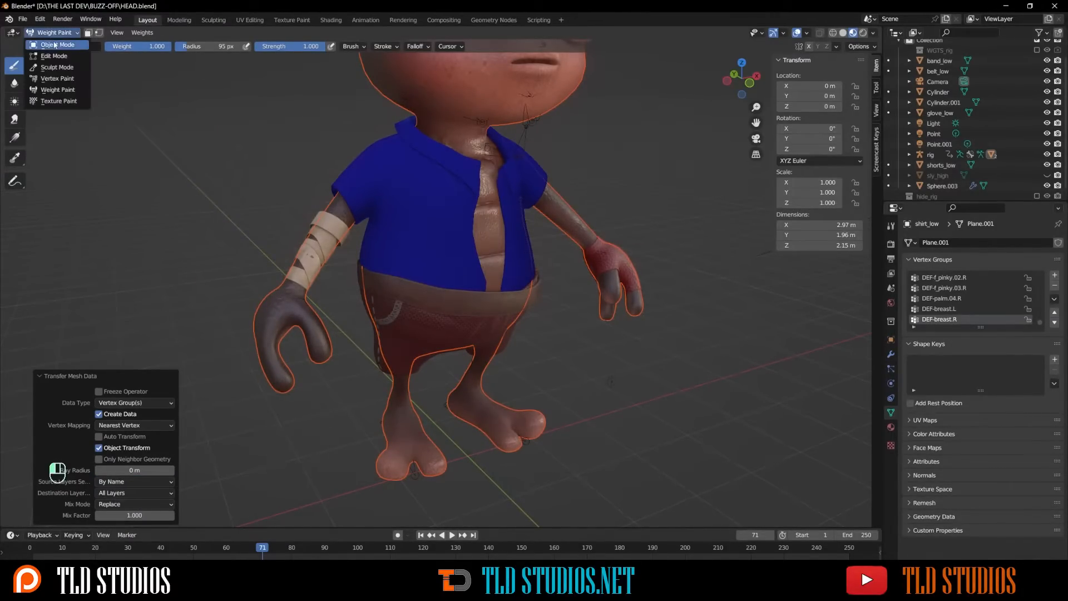
pyautogui.click(55, 43)
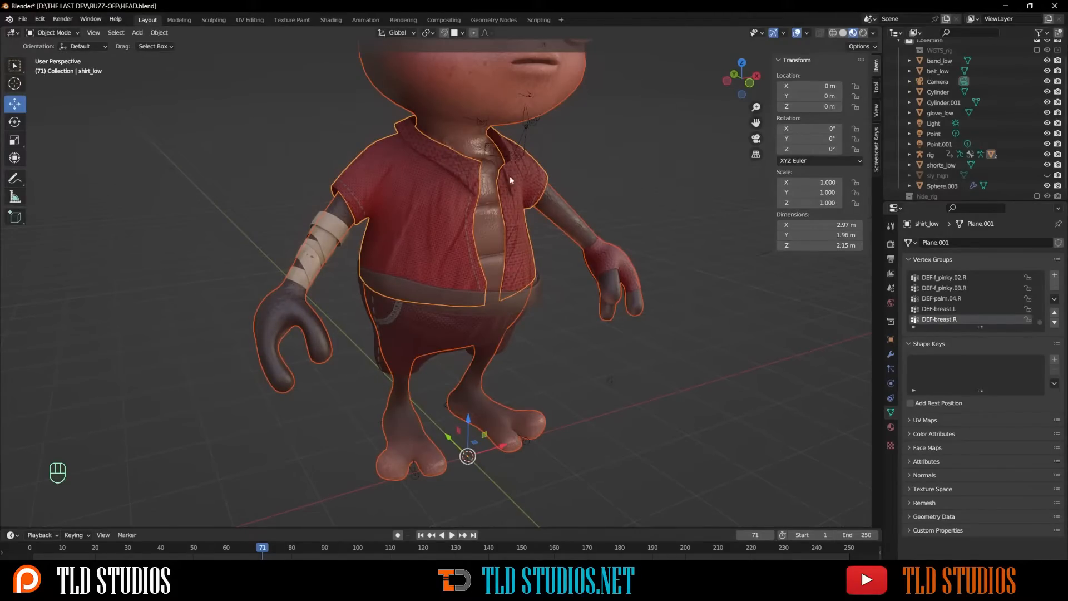
pyautogui.click(522, 133)
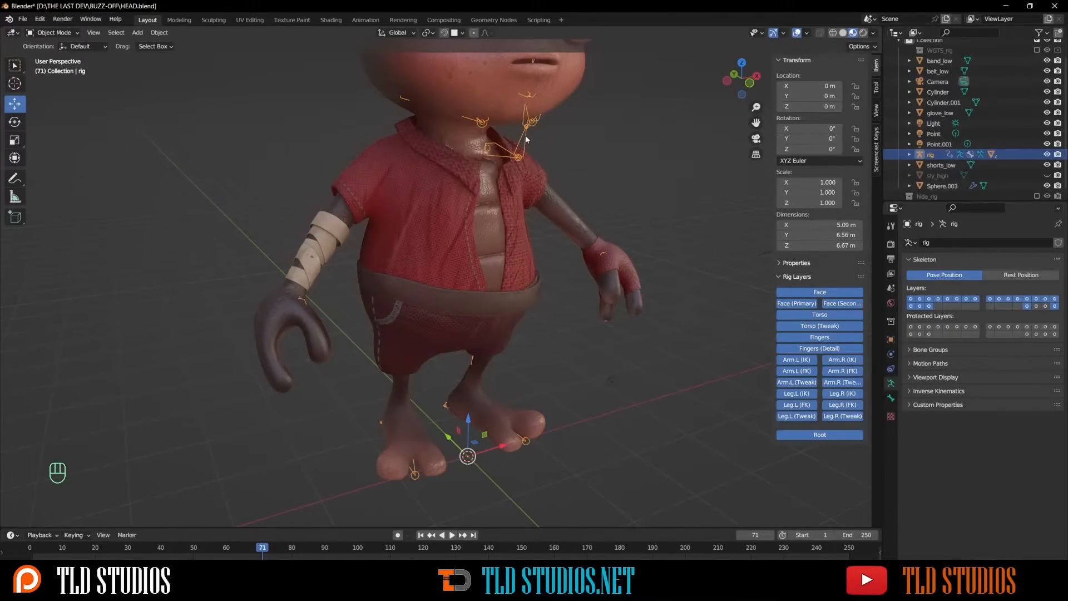
pyautogui.scroll(-2, 530, 149)
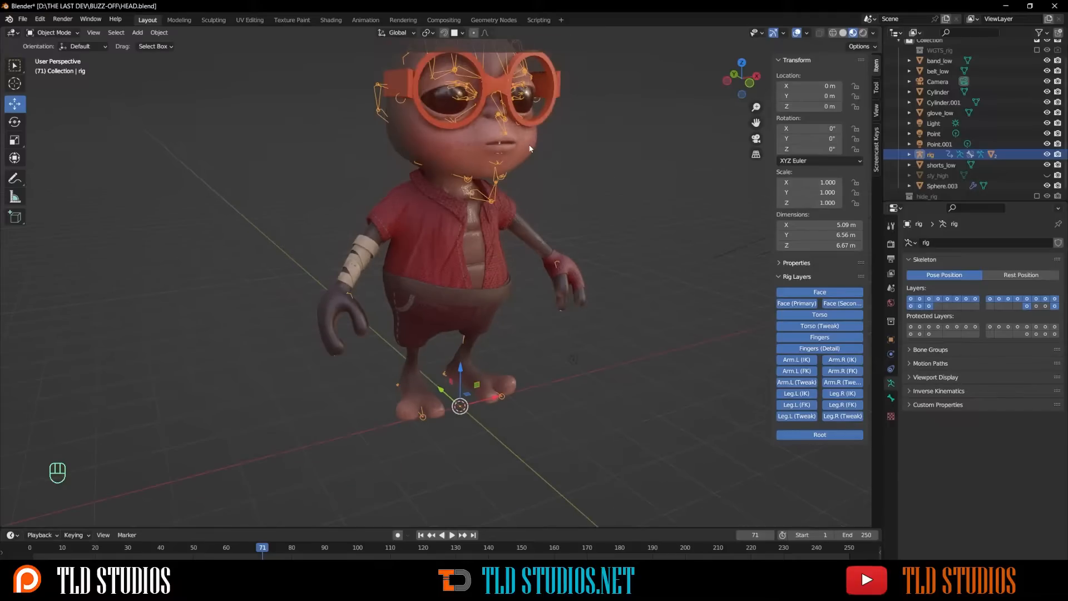
pyautogui.click(53, 32)
pyautogui.click(56, 67)
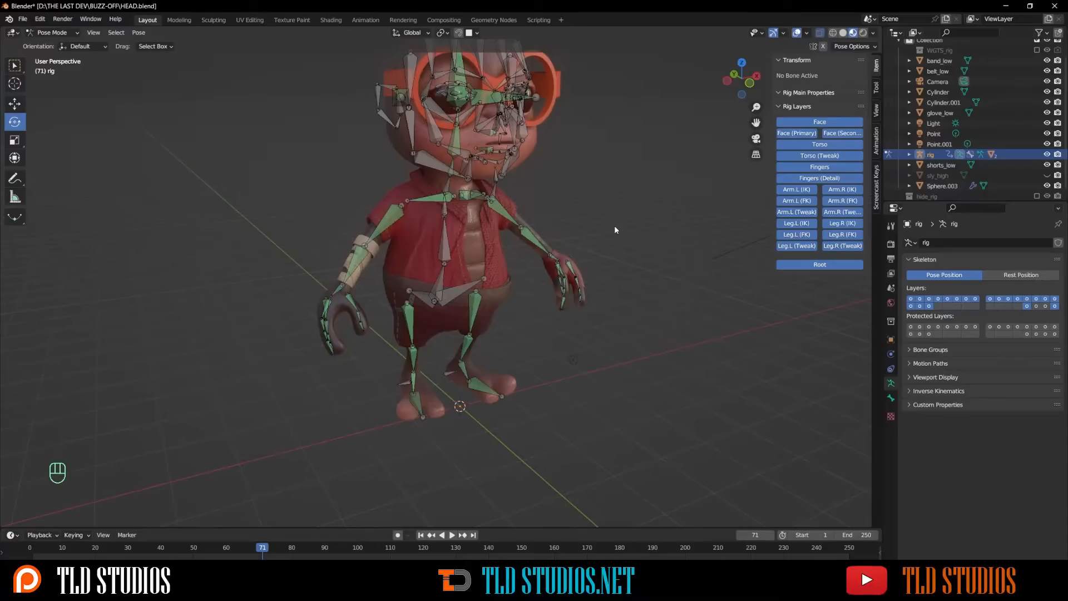
# Step: Turn off the rig's deform bone layer and reveal all of the hidden control bones
pyautogui.press('a')
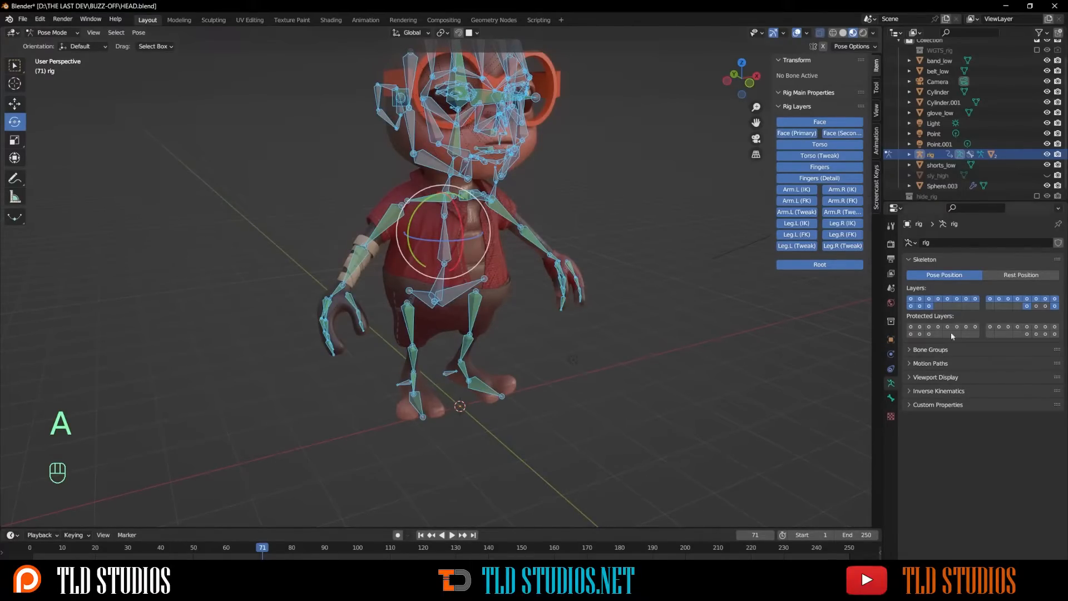
pyautogui.keyDown('shift'); pyautogui.click(1044, 307); pyautogui.keyUp('shift')
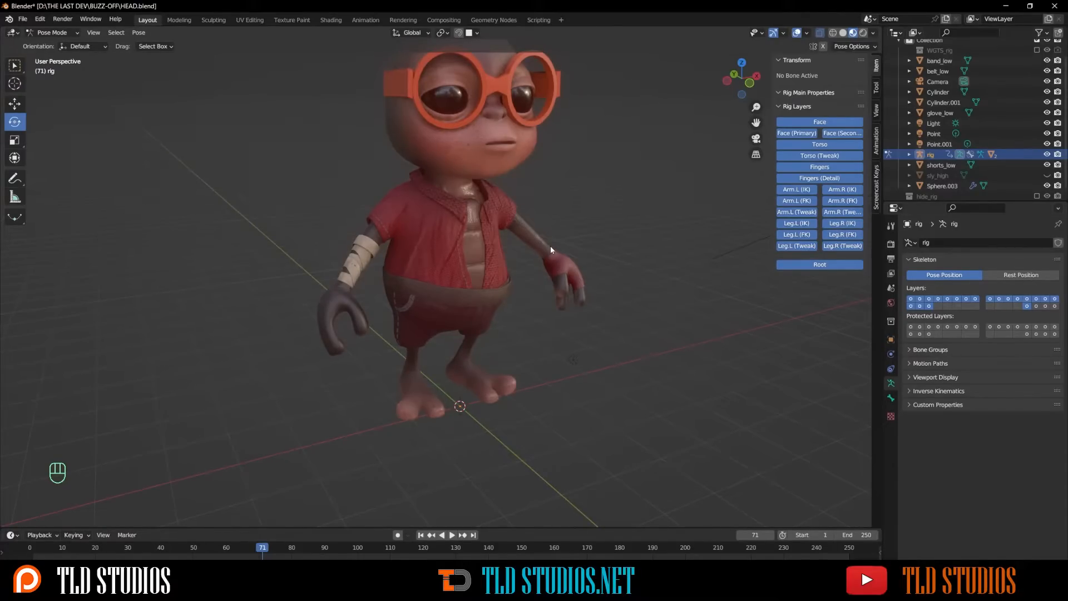
pyautogui.hotkey('alt', 'h')
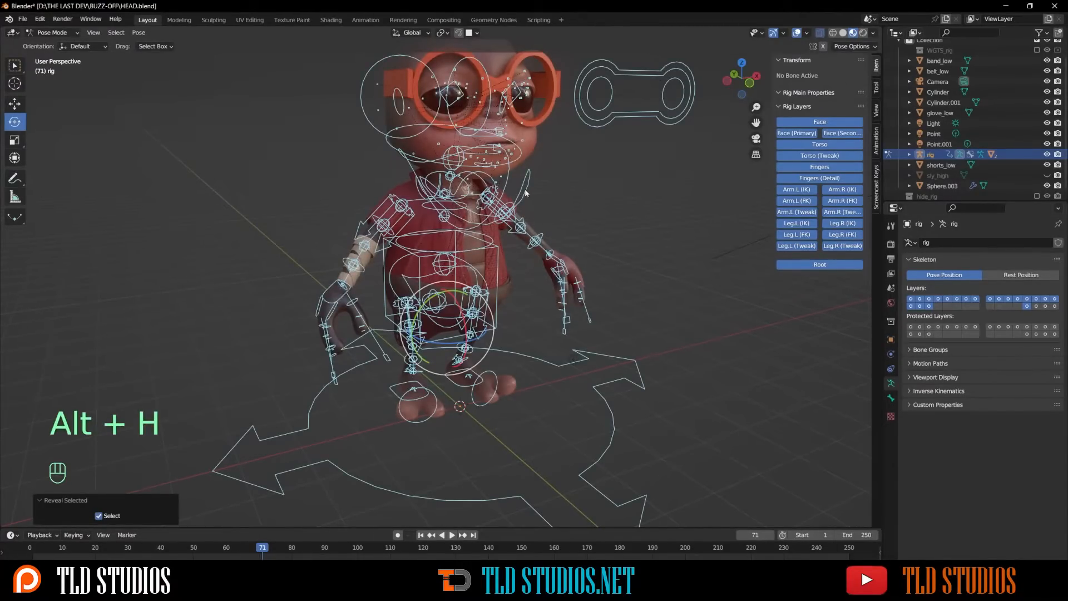
# Step: Rotate the torso control to test how the shirt follows the body, then cancel the rotation
pyautogui.click(496, 260)
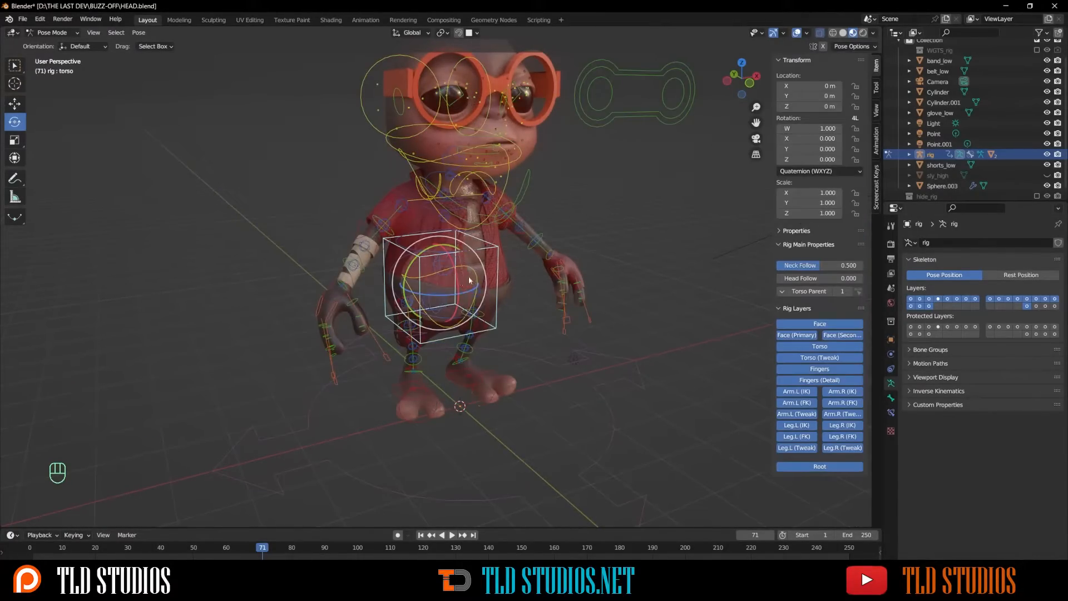
pyautogui.moveTo(438, 285)
pyautogui.mouseDown()
pyautogui.moveTo(473, 306)
pyautogui.moveTo(432, 293)
pyautogui.moveTo(426, 268)
pyautogui.moveTo(485, 286)
pyautogui.moveTo(462, 243)
pyautogui.moveTo(424, 277)
pyautogui.moveTo(438, 244)
pyautogui.moveTo(462, 261)
pyautogui.moveTo(484, 244)
pyautogui.moveTo(479, 233)
pyautogui.moveTo(462, 284)
pyautogui.moveTo(429, 280)
pyautogui.mouseUp()
pyautogui.rightClick(429, 280)
# Step: Hide all of the control bones again and turn the deform bone layer back on
pyautogui.press('a')
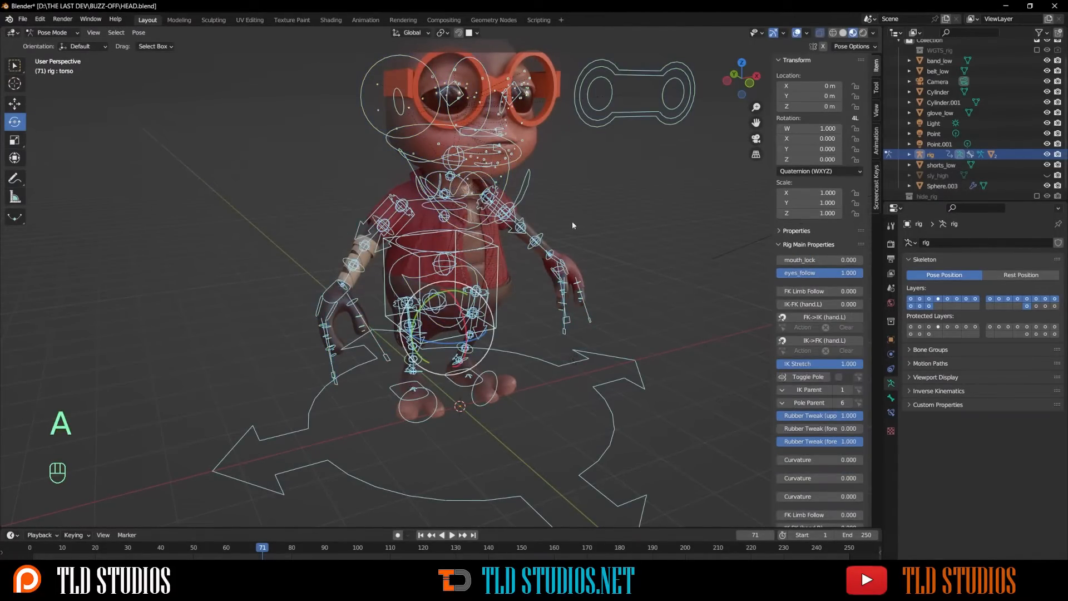
pyautogui.press('h')
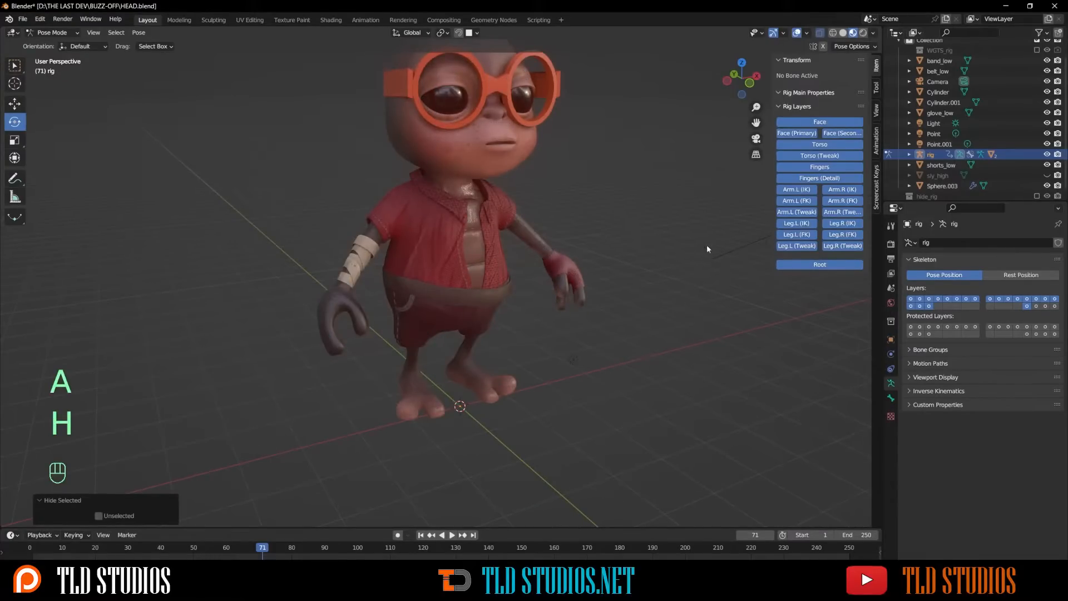
pyautogui.keyDown('shift'); pyautogui.click(1055, 307); pyautogui.keyUp('shift')
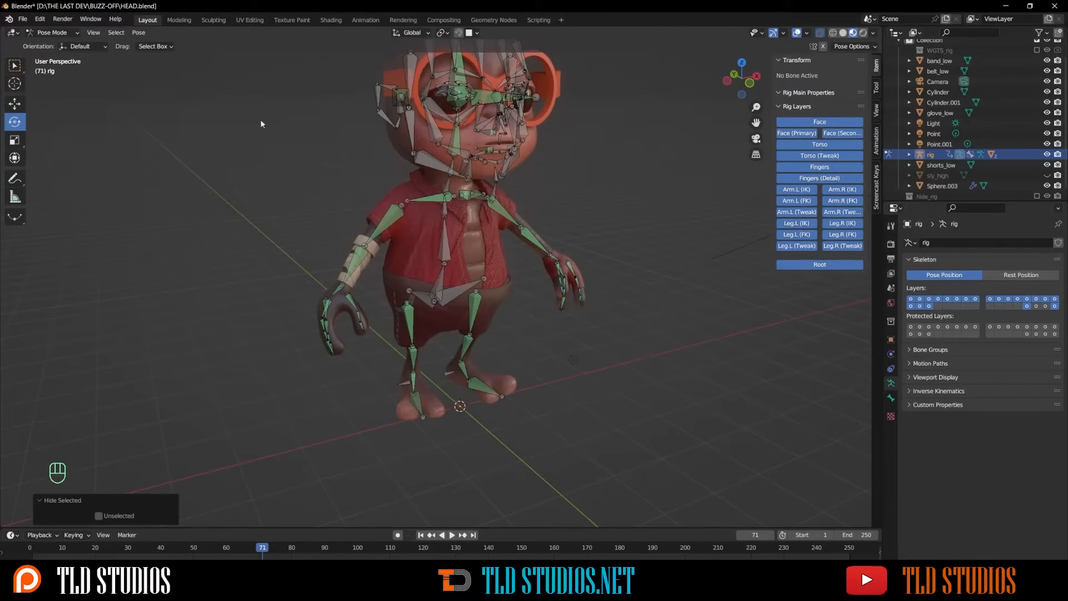
# Step: Return to Object Mode and parent the shorts to the rig using Armature Deform With Empty Groups
pyautogui.click(52, 33)
pyautogui.click(53, 44)
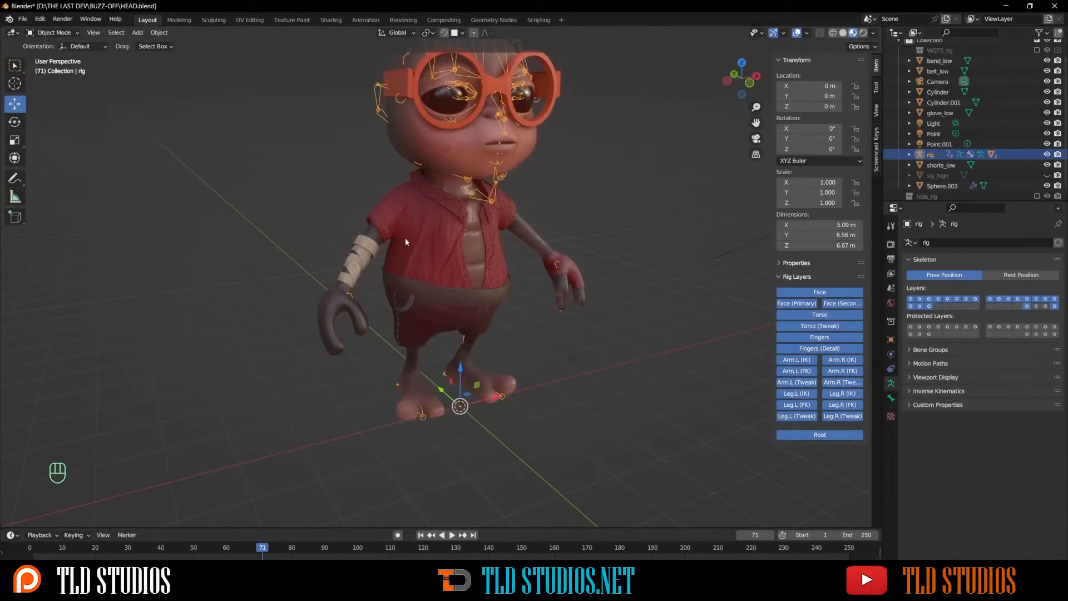
pyautogui.click(426, 315)
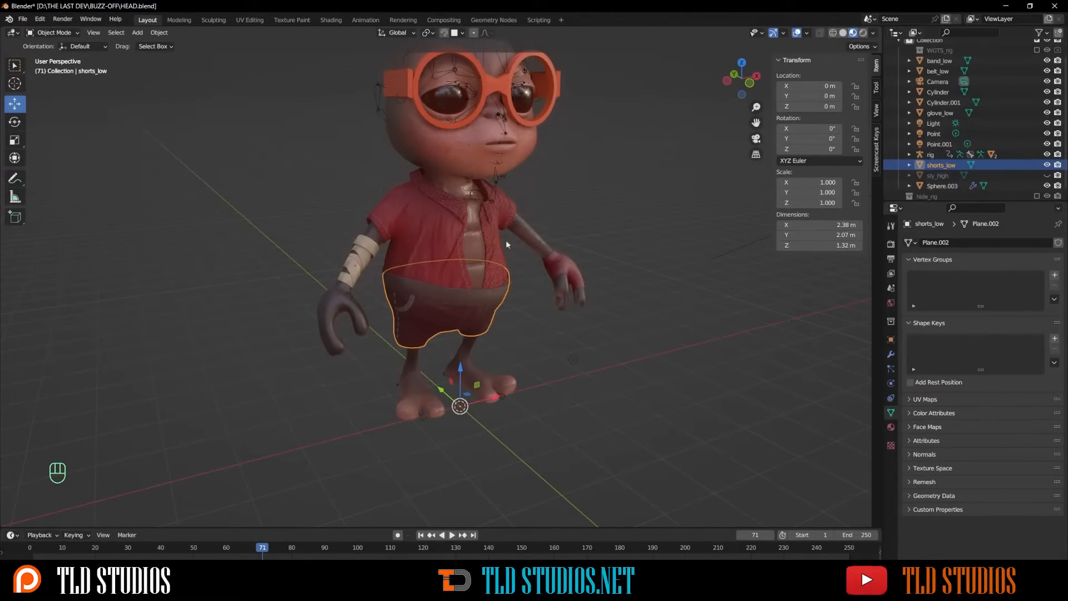
pyautogui.scroll(2, 529, 238)
pyautogui.keyDown('shift'); pyautogui.click(535, 156); pyautogui.keyUp('shift')
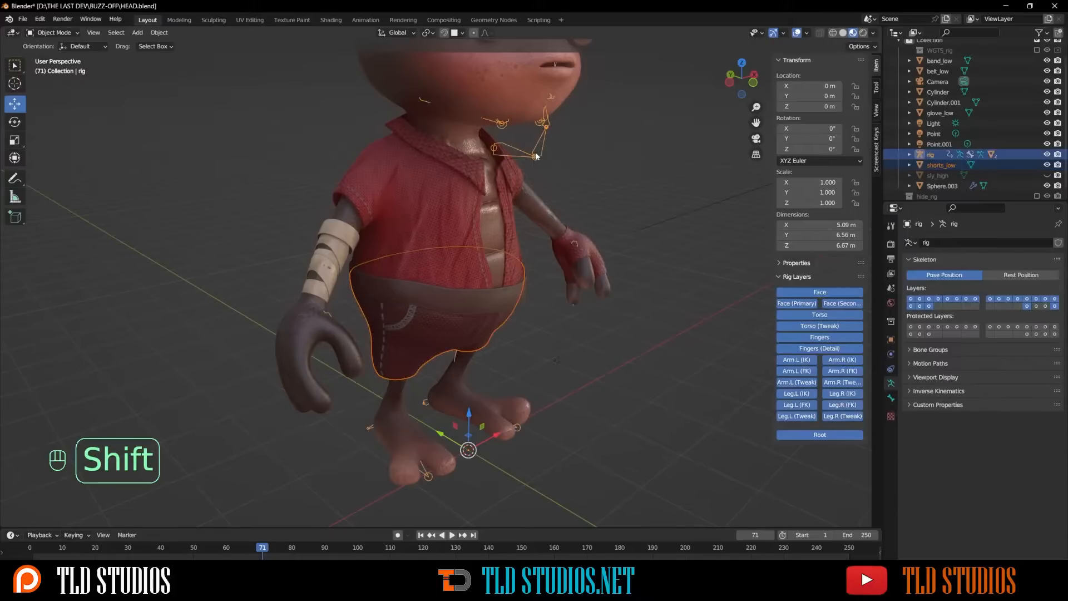
pyautogui.press('ctrl')
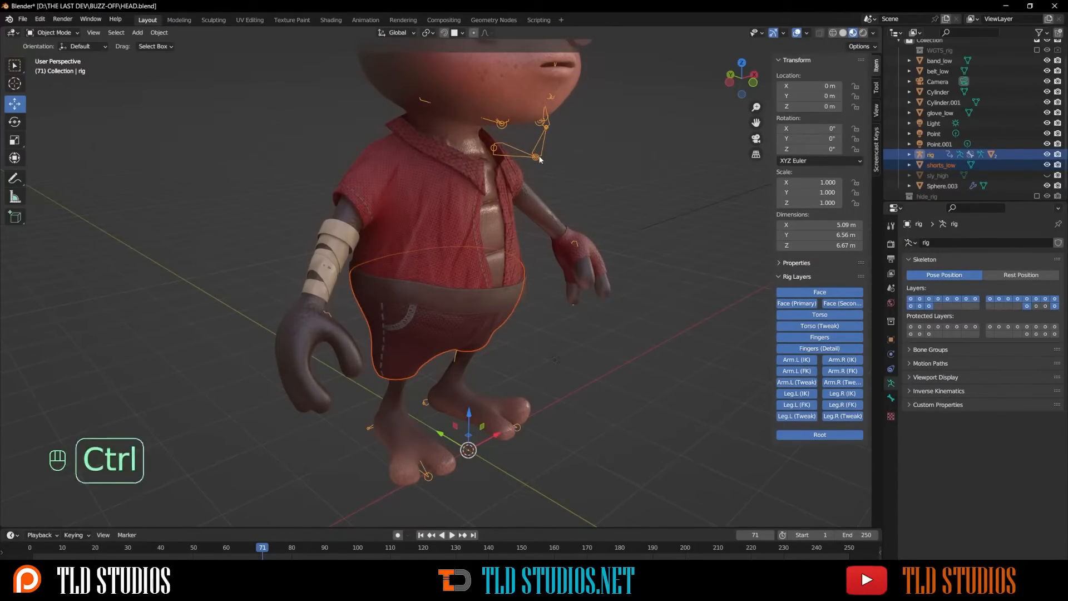
pyautogui.hotkey('ctrl', 'p')
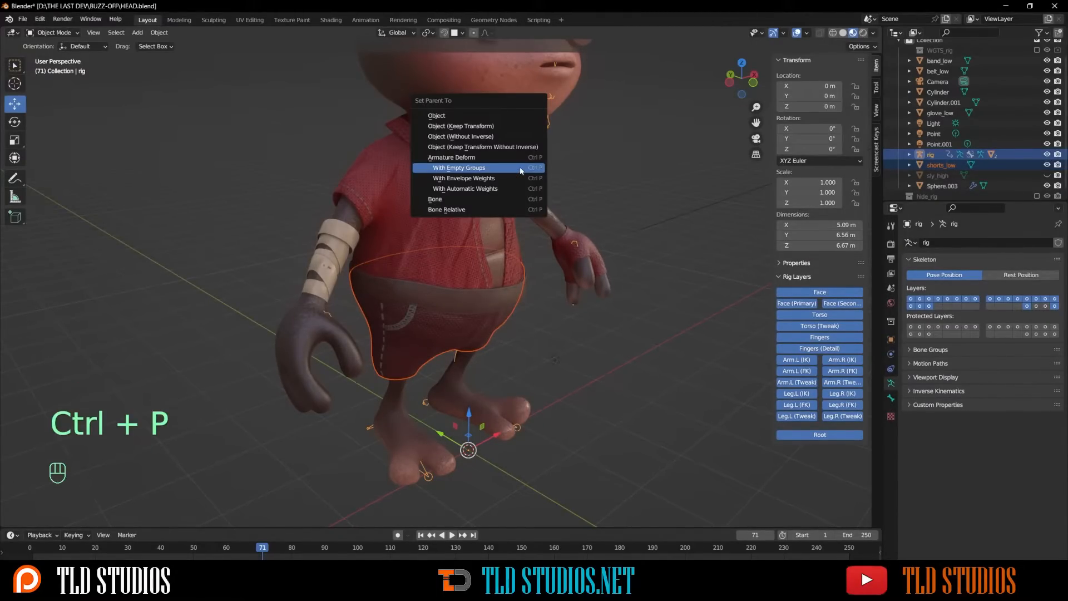
pyautogui.click(475, 168)
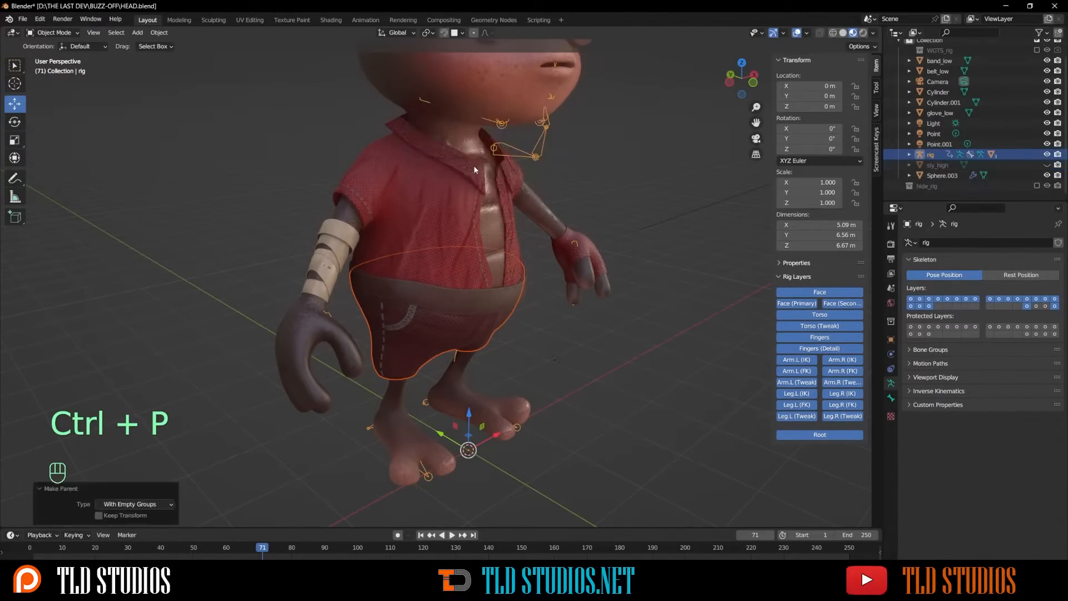
# Step: Select the body first and the shorts last, and switch the shorts to Weight Paint mode
pyautogui.click(543, 216)
pyautogui.press('shift')
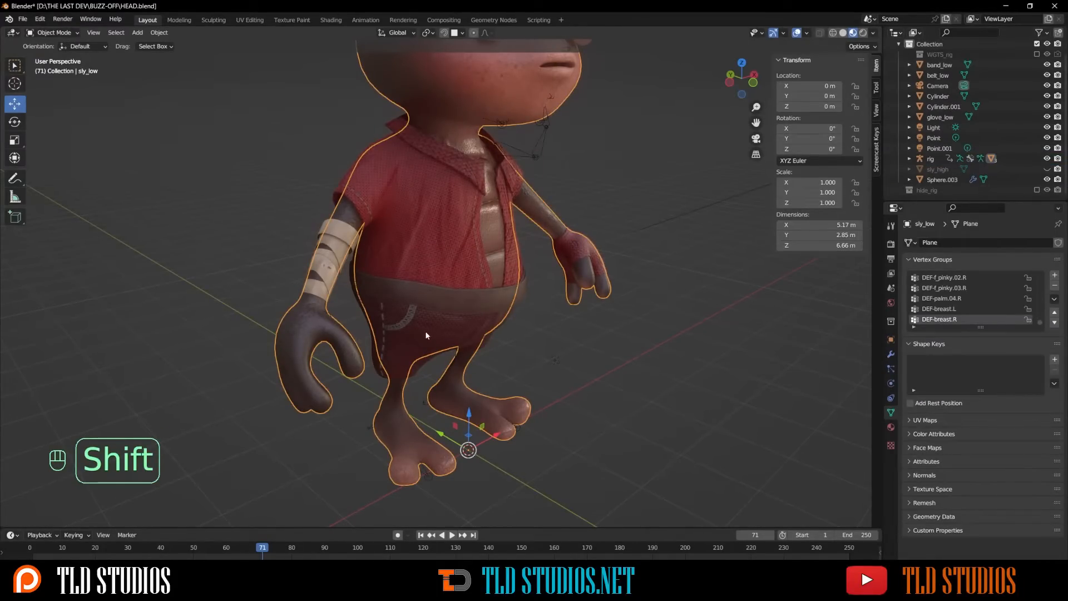
pyautogui.keyDown('shift'); pyautogui.click(426, 335); pyautogui.keyUp('shift')
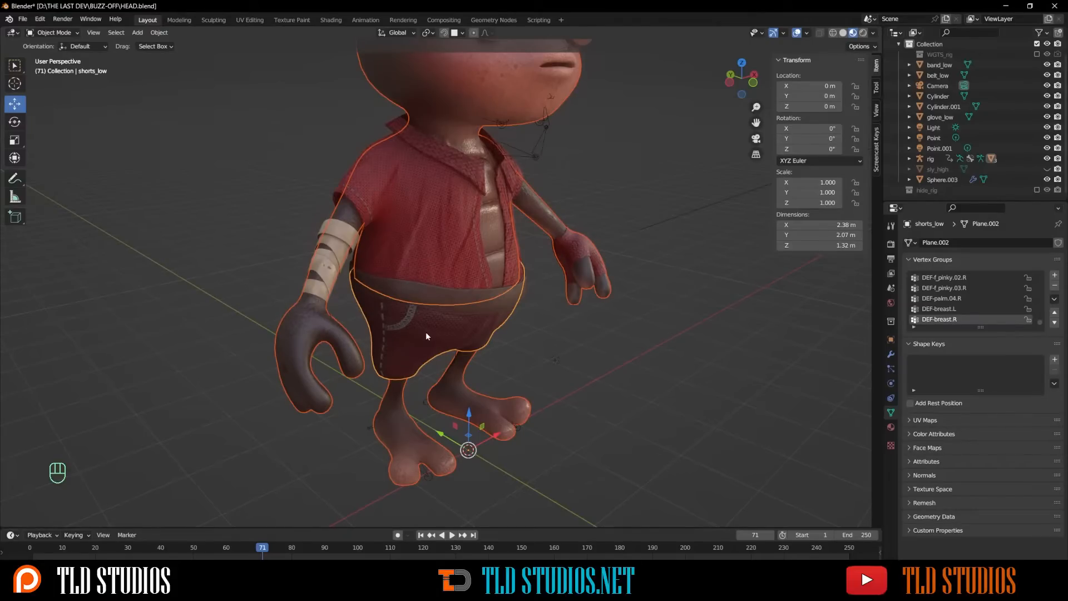
pyautogui.click(74, 35)
pyautogui.click(67, 88)
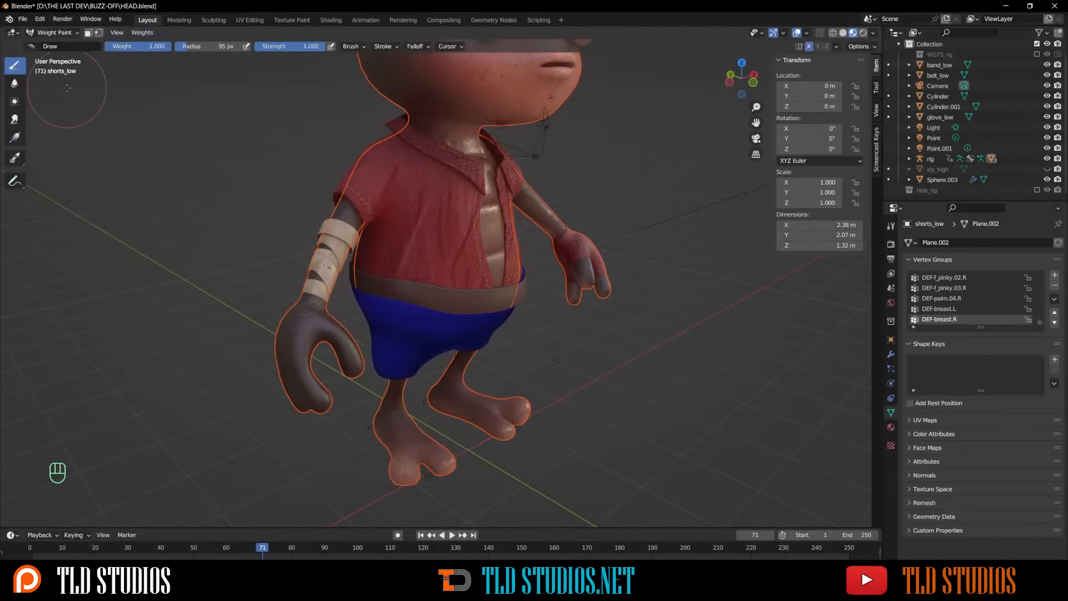
# Step: Transfer the body's weights to the shorts with source layers matched By Name, and return to Object Mode
pyautogui.click(142, 33)
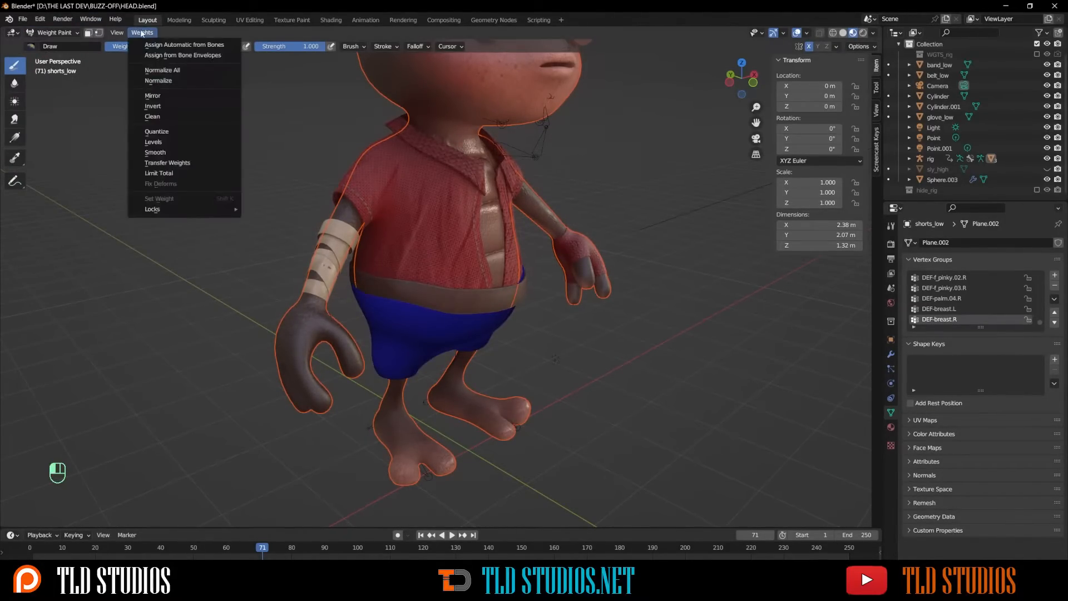
pyautogui.click(176, 162)
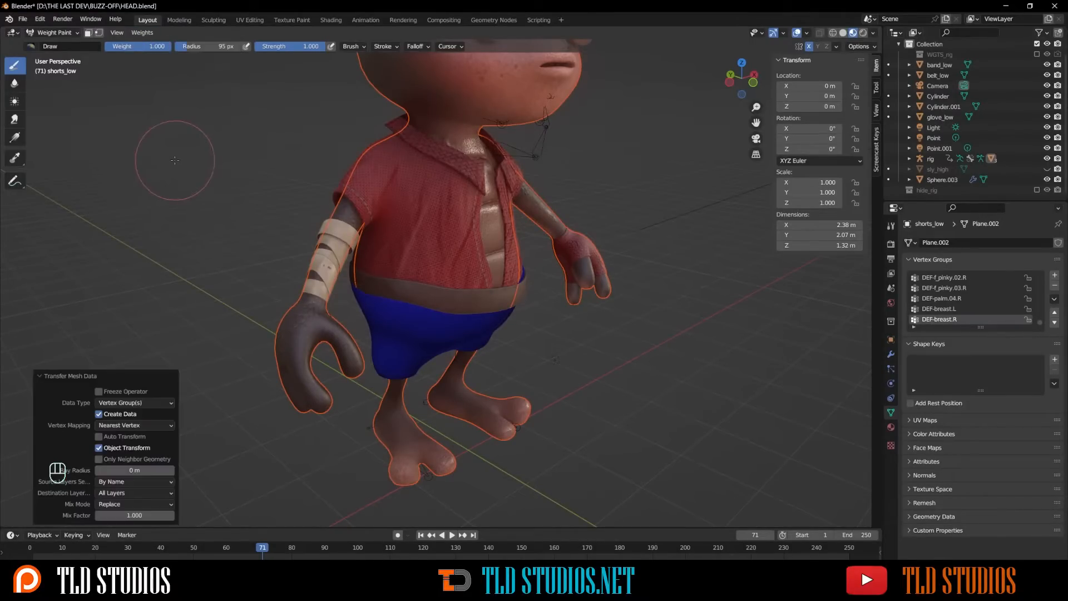
pyautogui.click(119, 482)
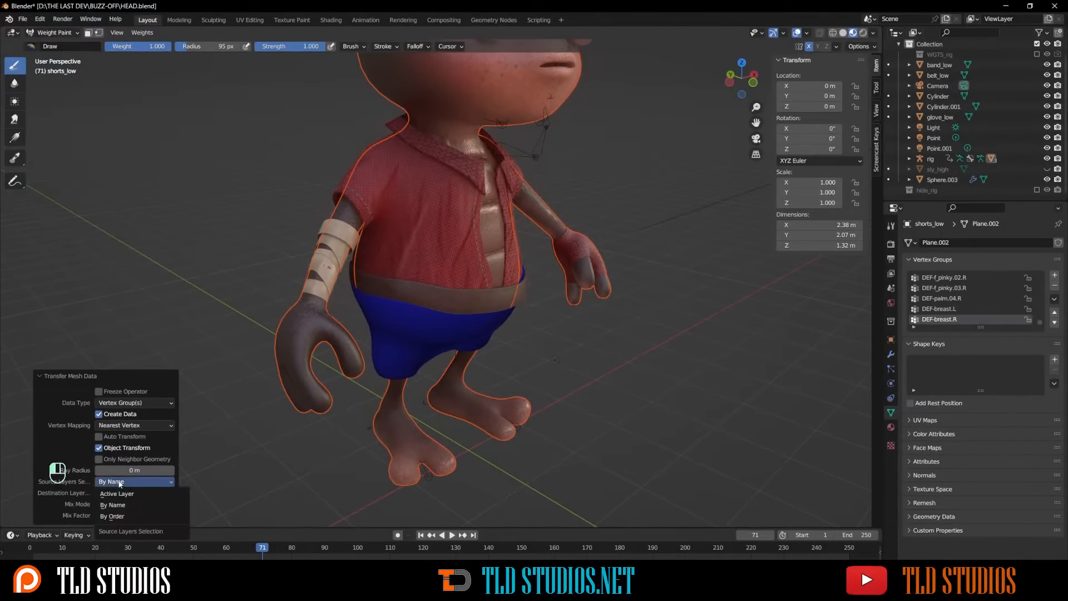
pyautogui.click(113, 504)
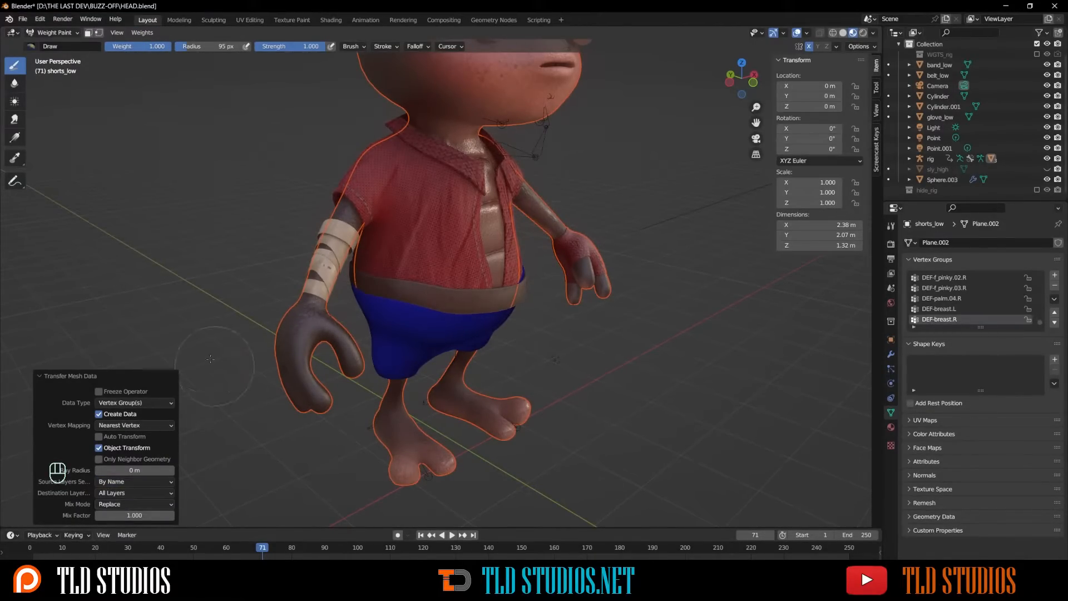
pyautogui.click(206, 293)
pyautogui.click(62, 32)
pyautogui.click(57, 44)
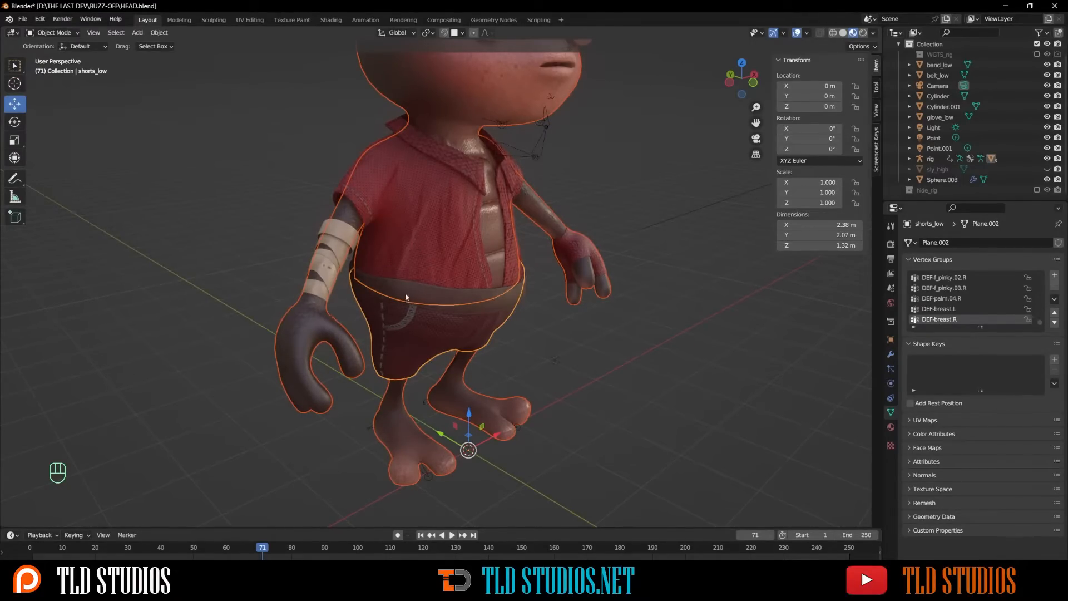
# Step: Parent the red glove to the rig using Armature Deform With Empty Groups
pyautogui.moveTo(515, 248); pyautogui.dragTo(478, 241, button='middle')
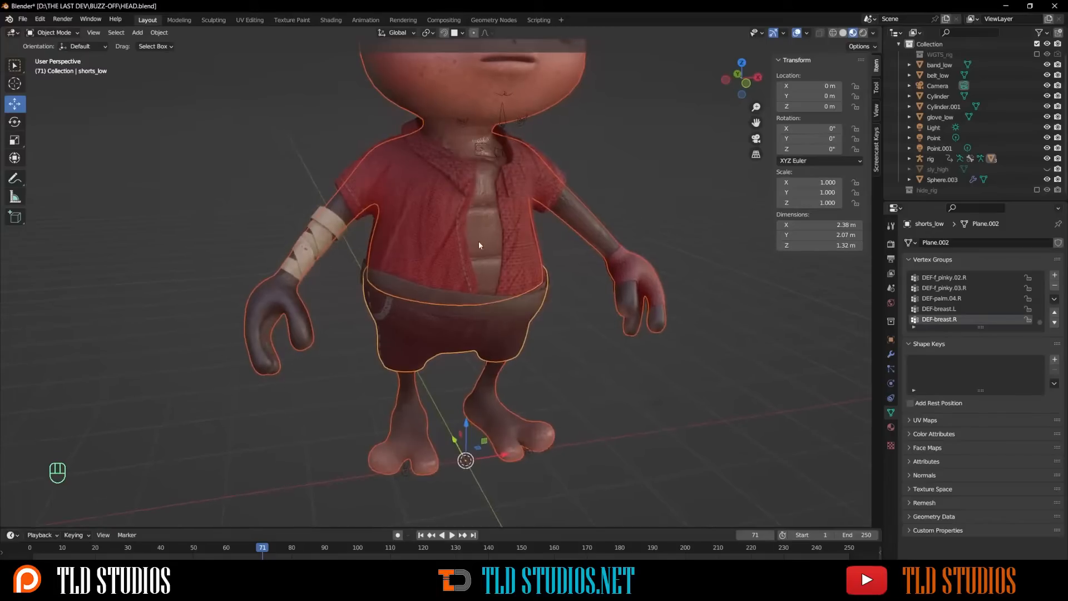
pyautogui.click(649, 272)
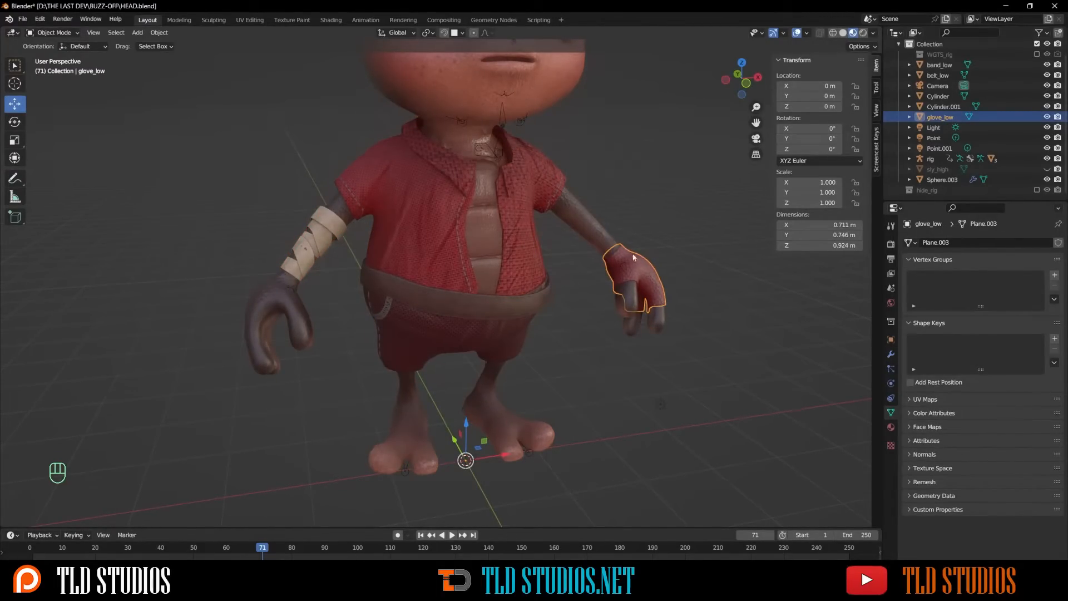
pyautogui.keyDown('shift'); pyautogui.click(524, 126); pyautogui.keyUp('shift')
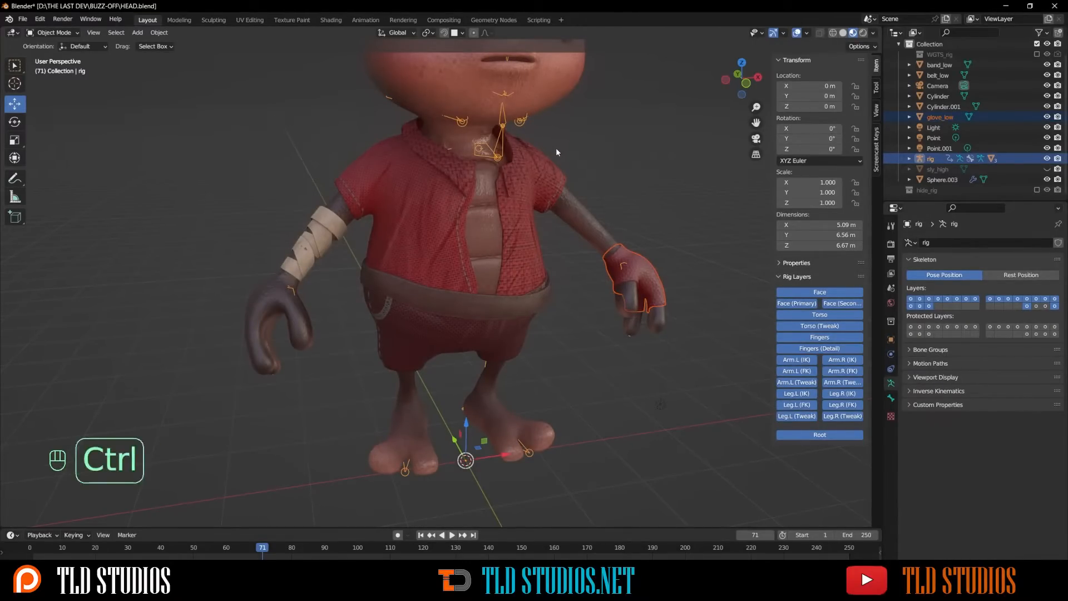
pyautogui.hotkey('ctrl', 'p')
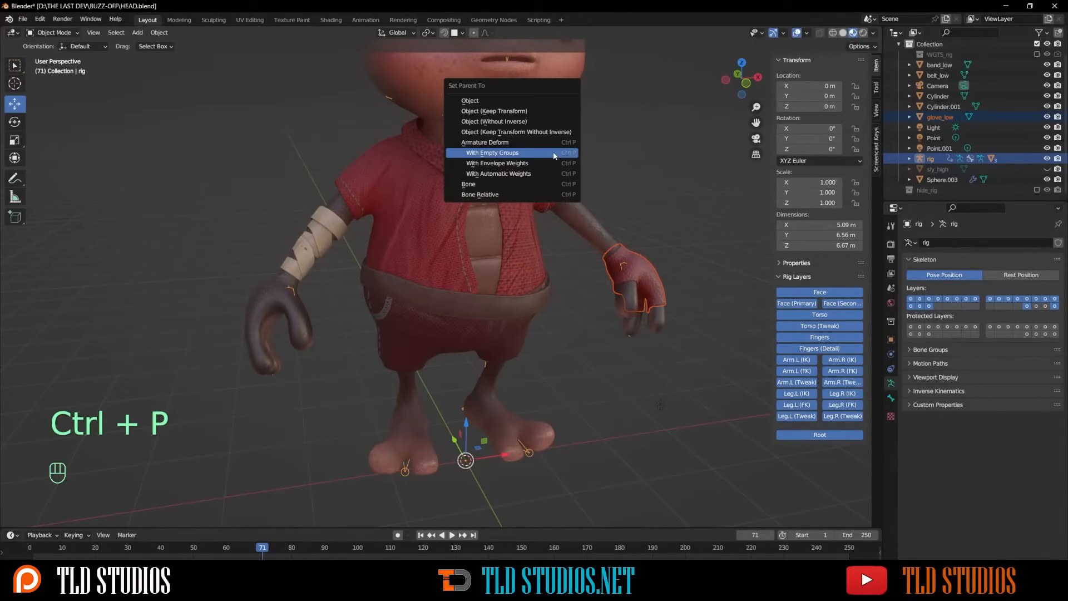
pyautogui.click(554, 154)
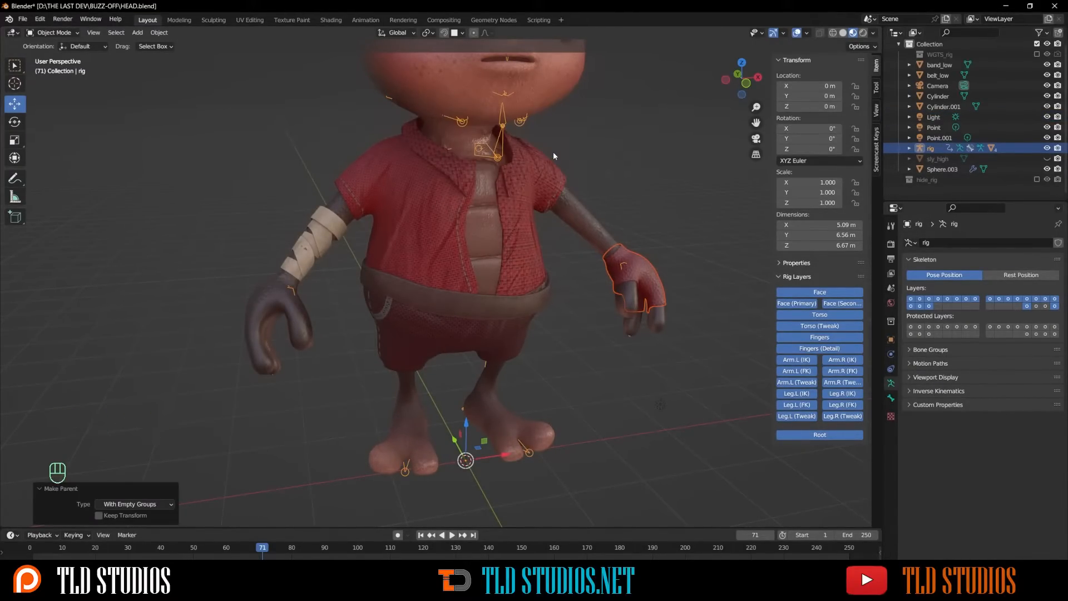
# Step: Select the body first and the red glove last, and switch the glove to Weight Paint mode
pyautogui.click(591, 227)
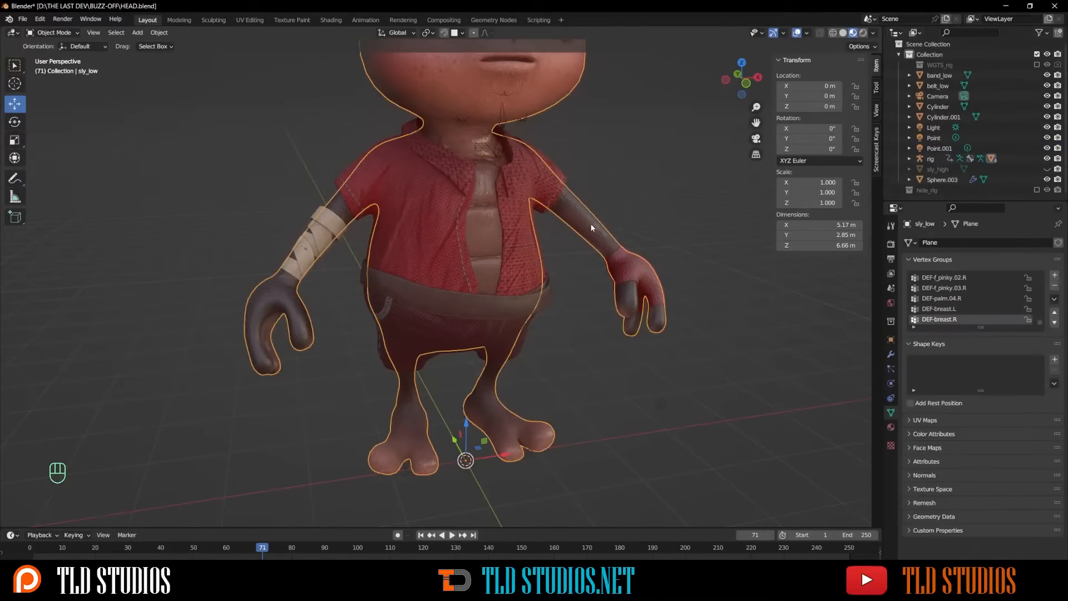
pyautogui.press('shift')
pyautogui.keyDown('shift'); pyautogui.click(642, 265); pyautogui.keyUp('shift')
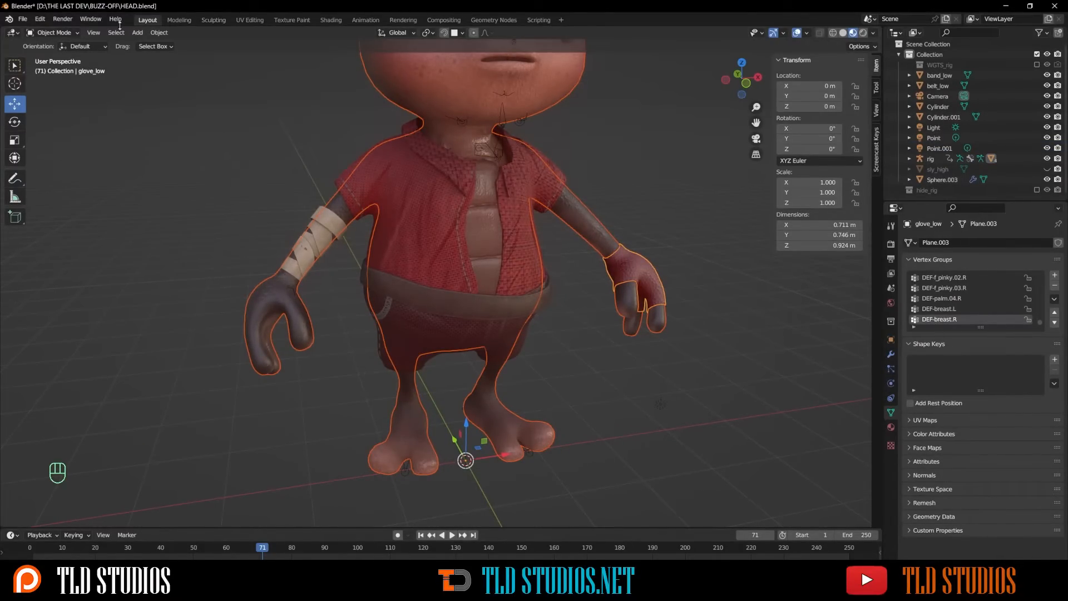
pyautogui.click(67, 33)
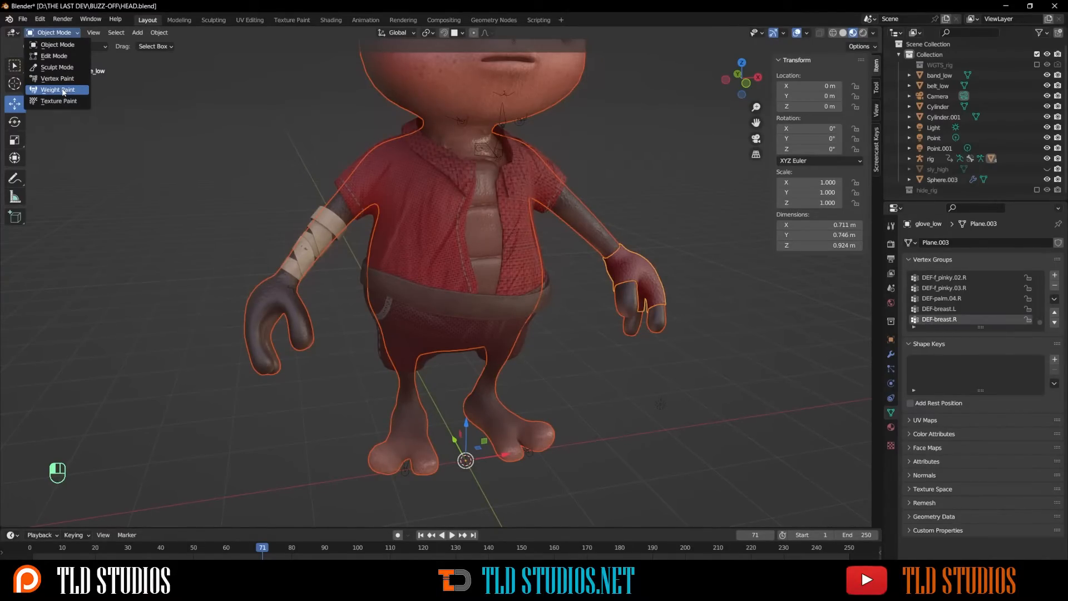
pyautogui.click(61, 91)
# Step: Transfer the body's weights to the glove with source layers matched By Name, and return to Object Mode
pyautogui.click(142, 33)
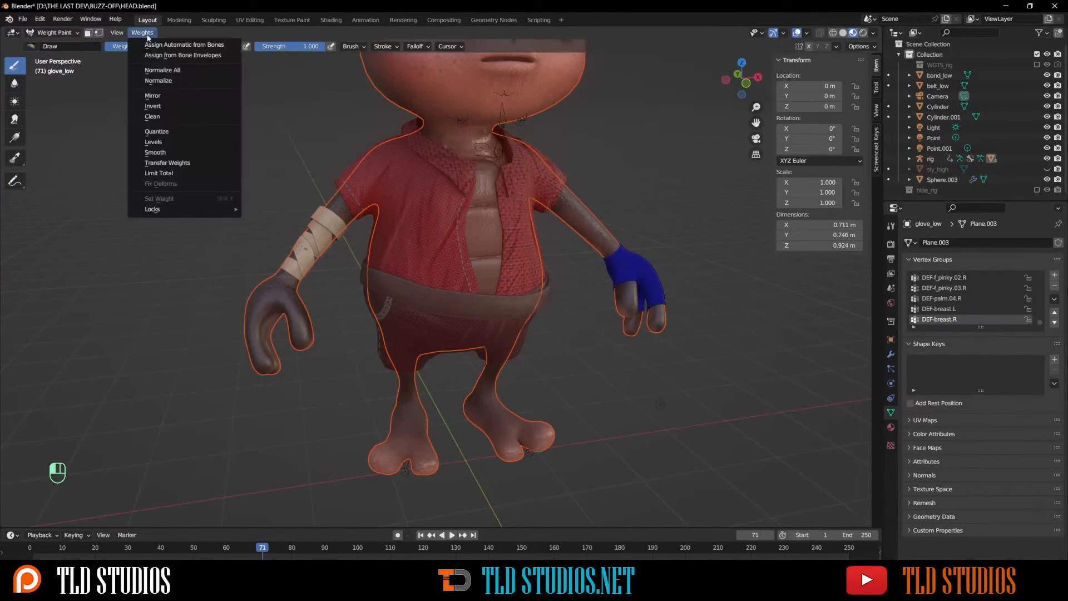
pyautogui.click(167, 163)
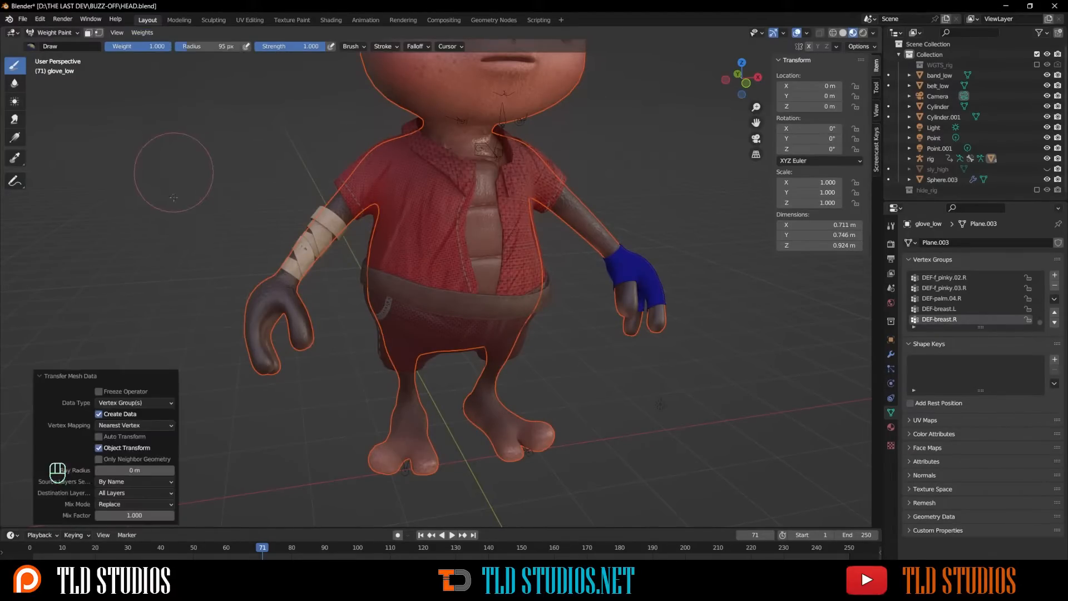
pyautogui.moveTo(136, 482); pyautogui.dragTo(128, 510)
pyautogui.click(54, 33)
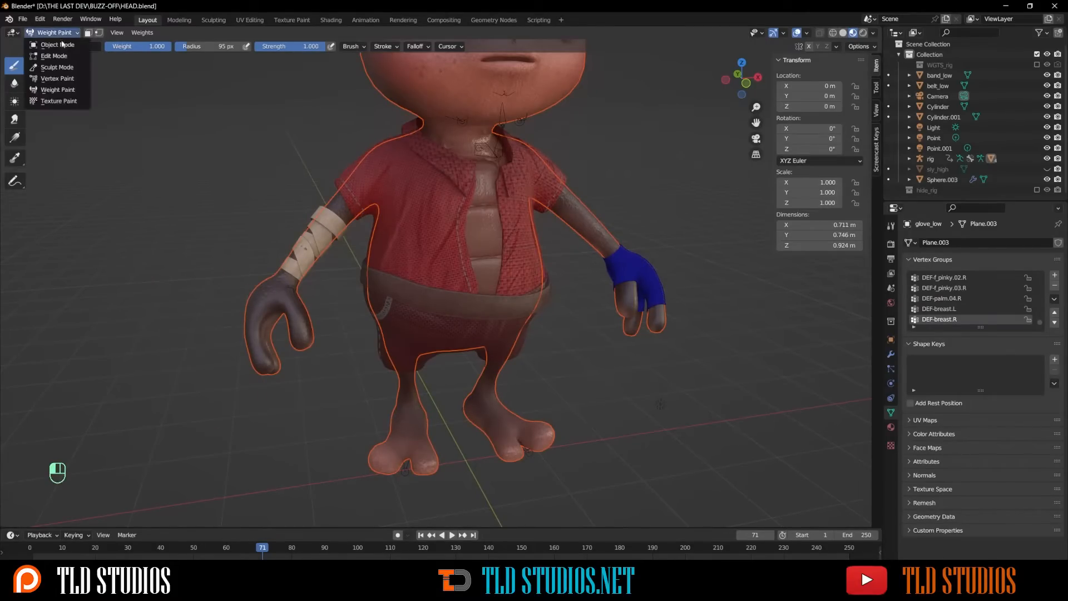
pyautogui.click(63, 43)
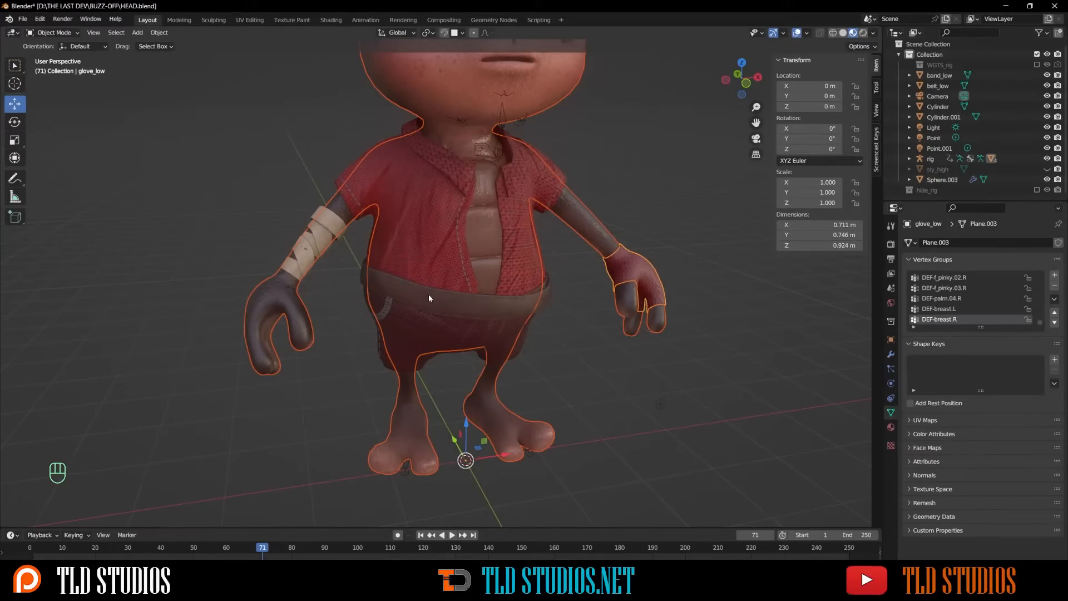
# Step: Parent the forearm bandage to the rig using Armature Deform With Empty Groups
pyautogui.click(319, 239)
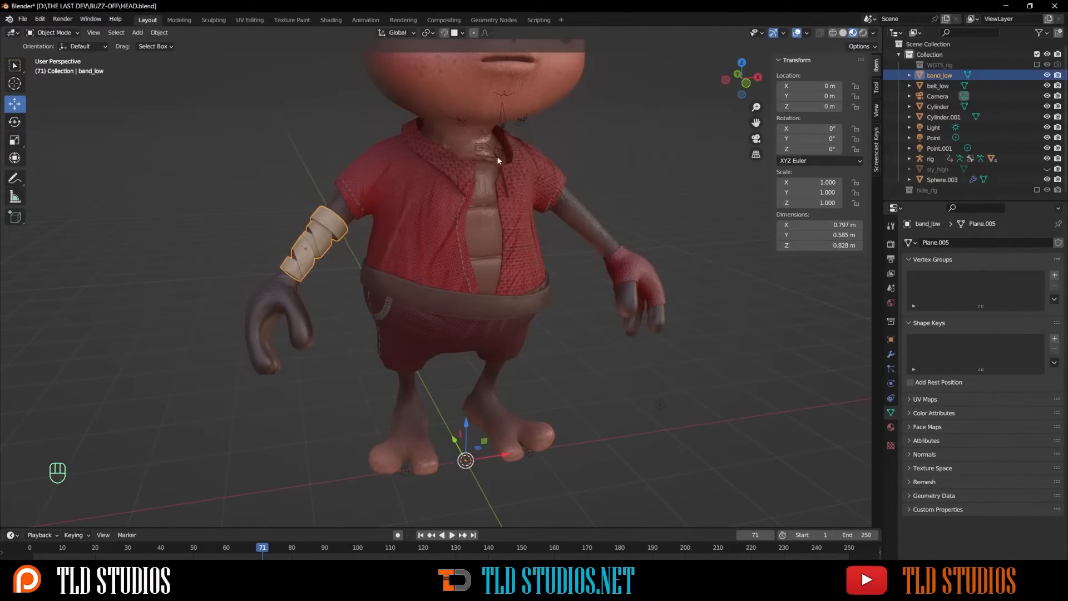
pyautogui.moveTo(497, 161); pyautogui.dragTo(533, 146, button='middle')
pyautogui.keyDown('shift'); pyautogui.click(529, 135); pyautogui.keyUp('shift')
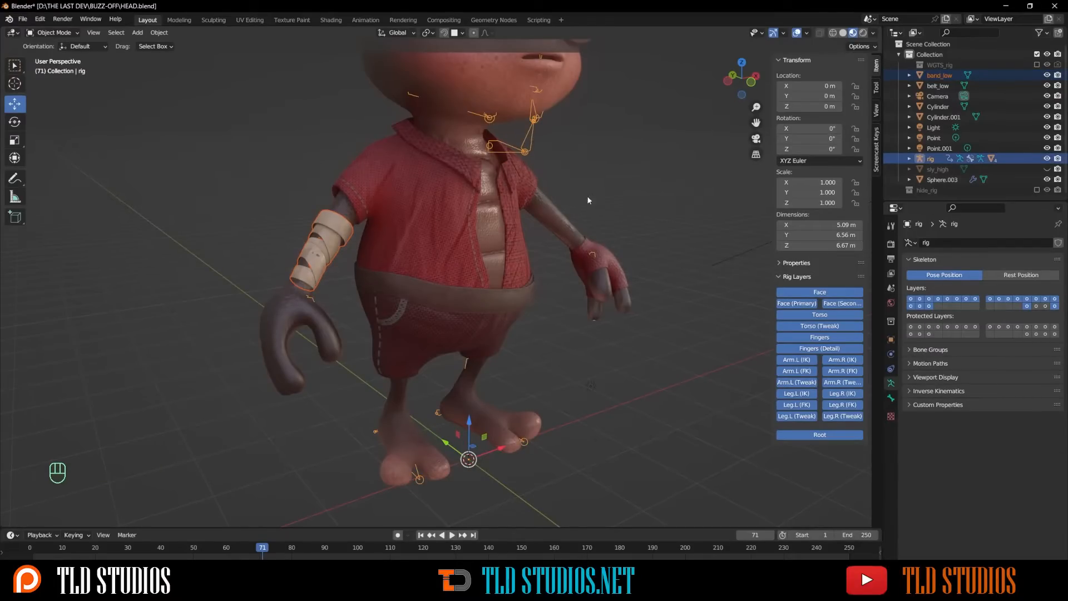
pyautogui.hotkey('ctrl', 'p')
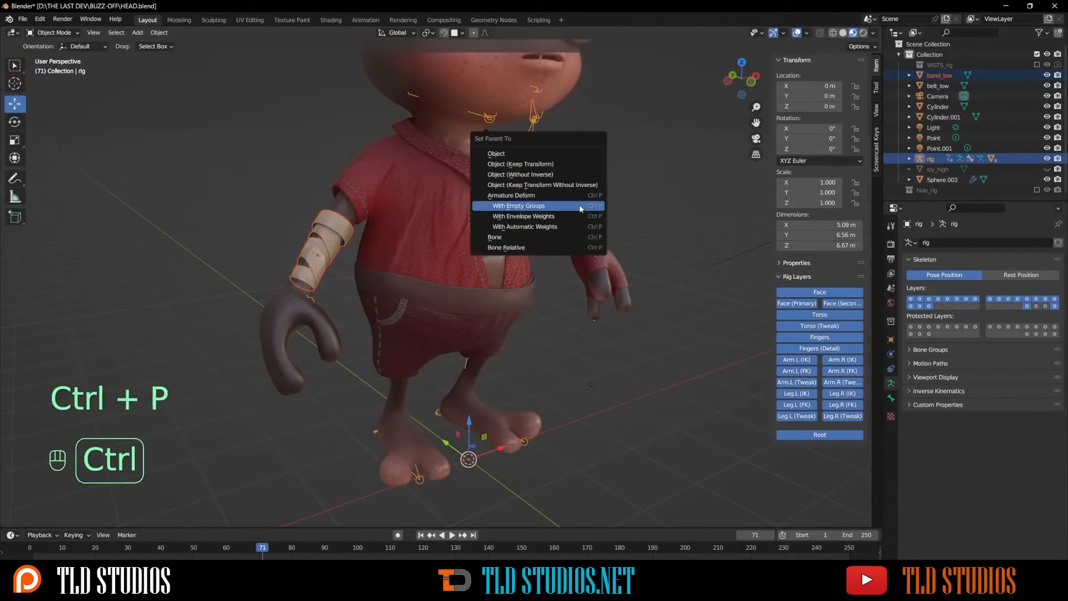
pyautogui.click(542, 208)
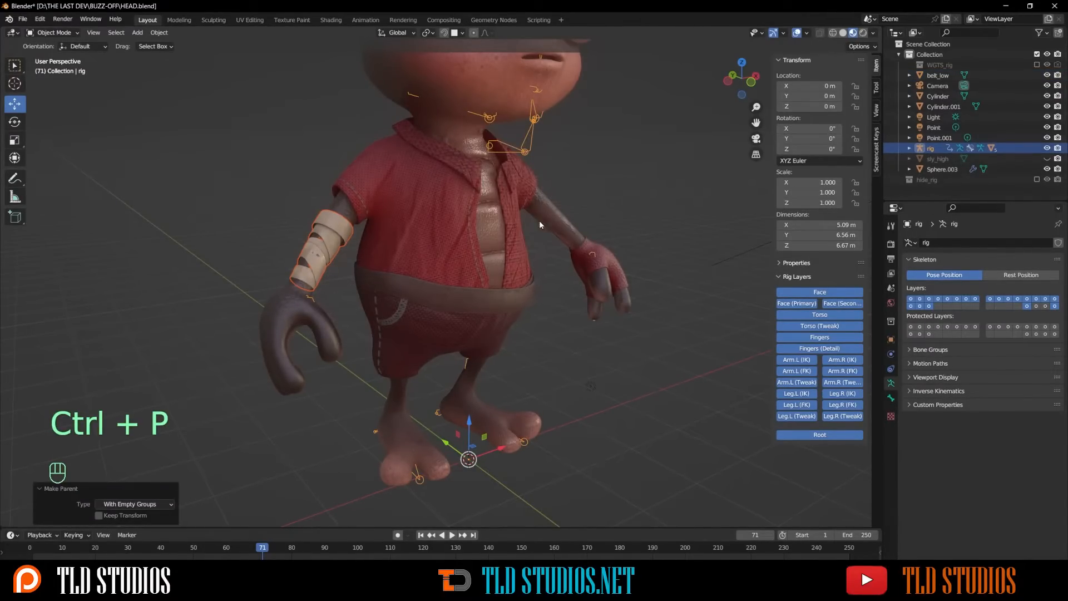
# Step: Select the body first and the forearm bandage last, and switch the bandage to Weight Paint mode
pyautogui.click(488, 228)
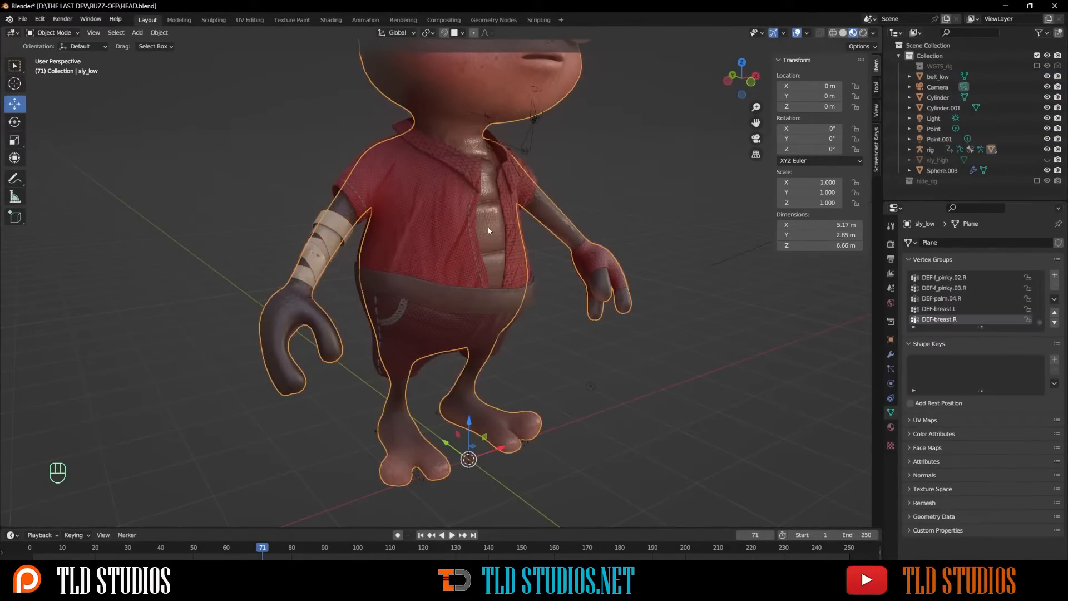
pyautogui.keyDown('shift'); pyautogui.click(315, 221); pyautogui.keyUp('shift')
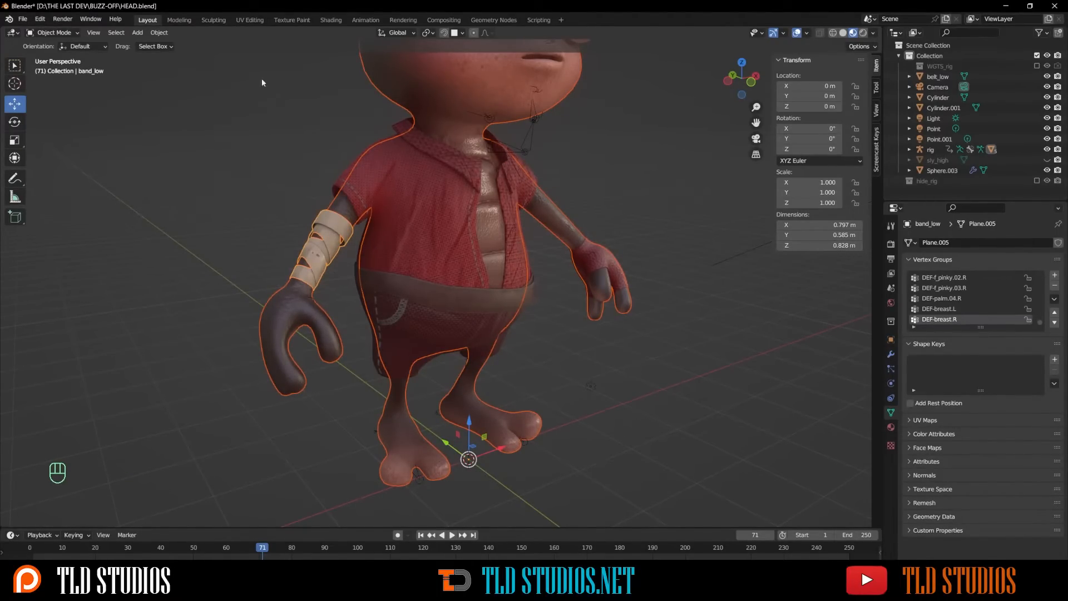
pyautogui.click(70, 33)
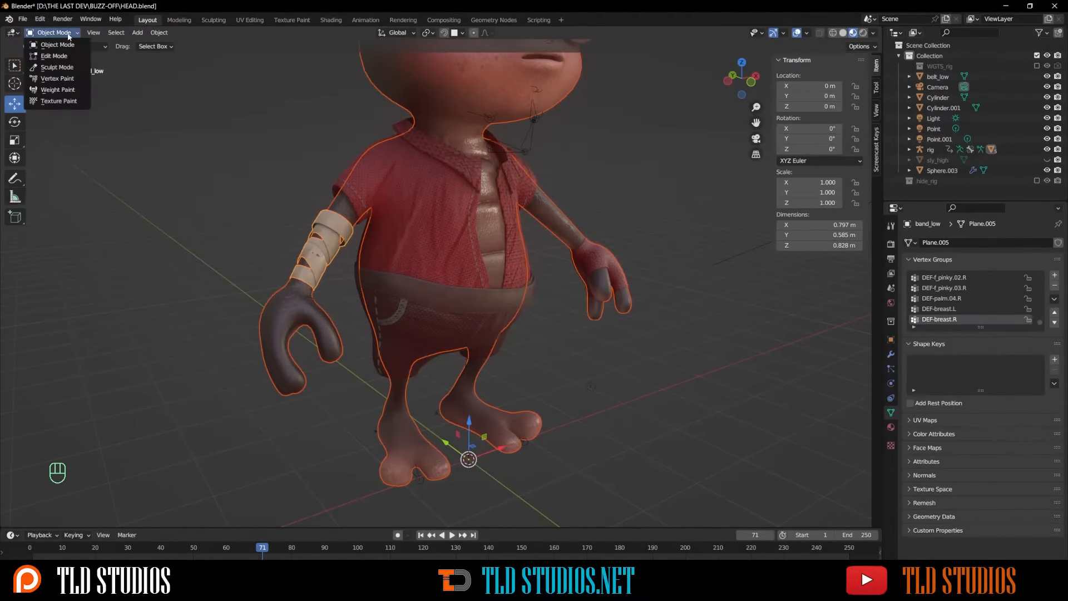
pyautogui.click(63, 90)
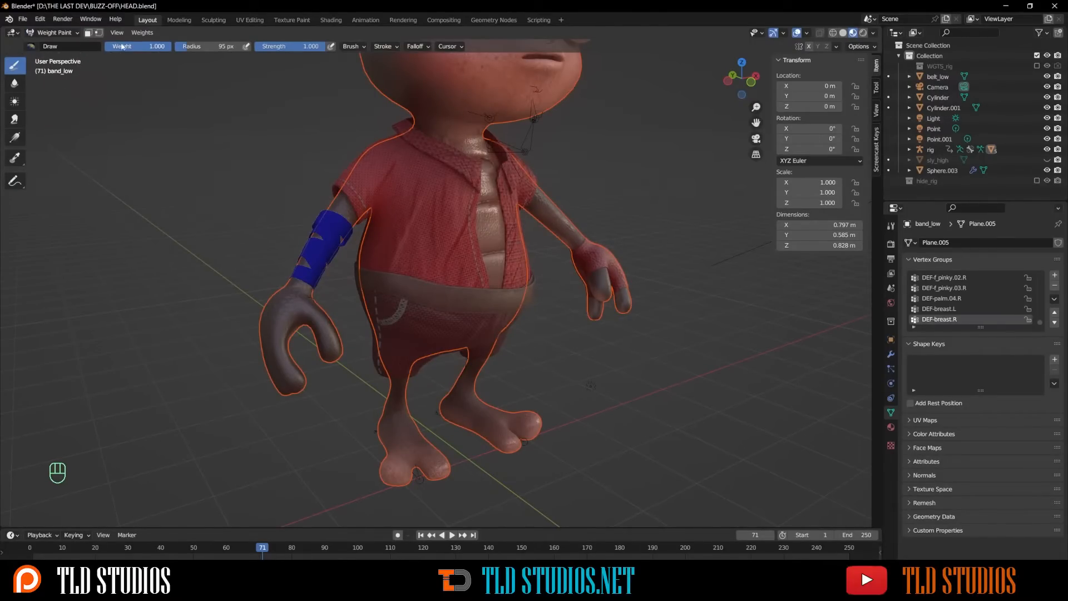
# Step: Transfer the body's weights to the bandage with source layers matched By Name, and return to Object Mode
pyautogui.click(141, 33)
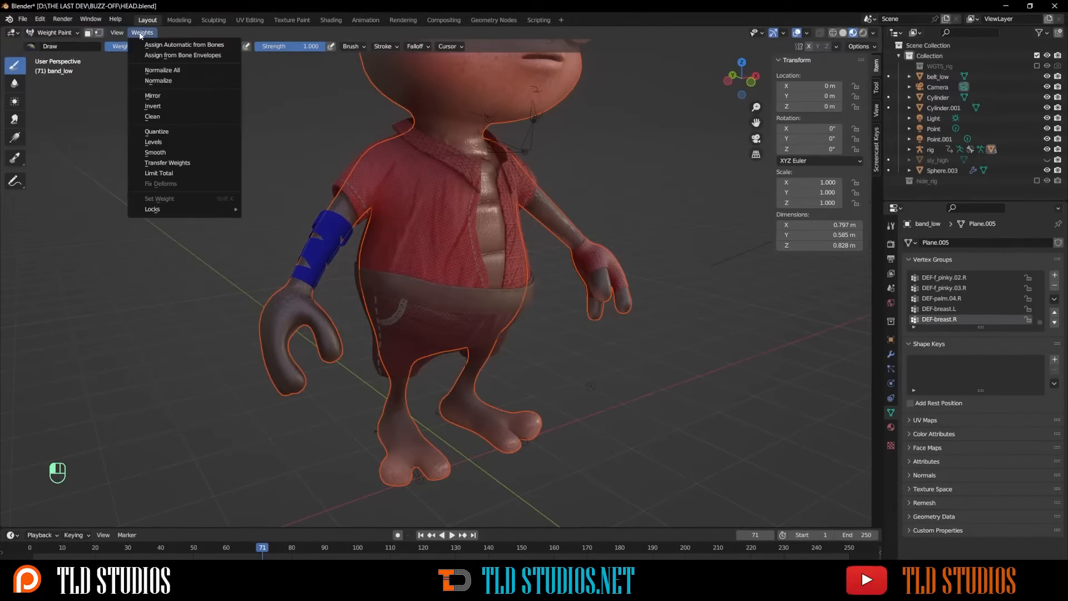
pyautogui.click(174, 163)
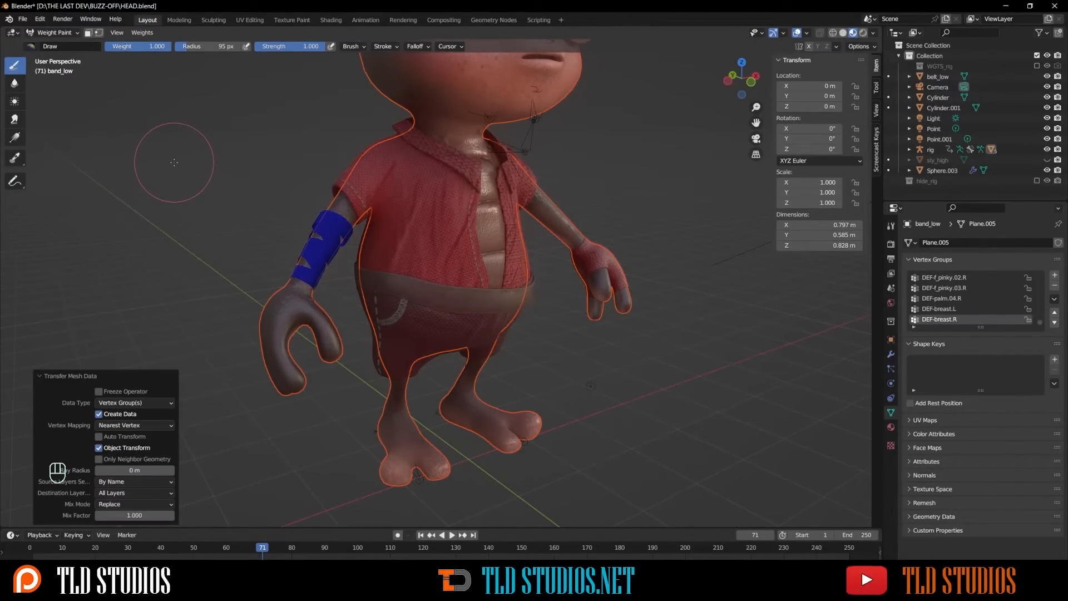
pyautogui.click(123, 482)
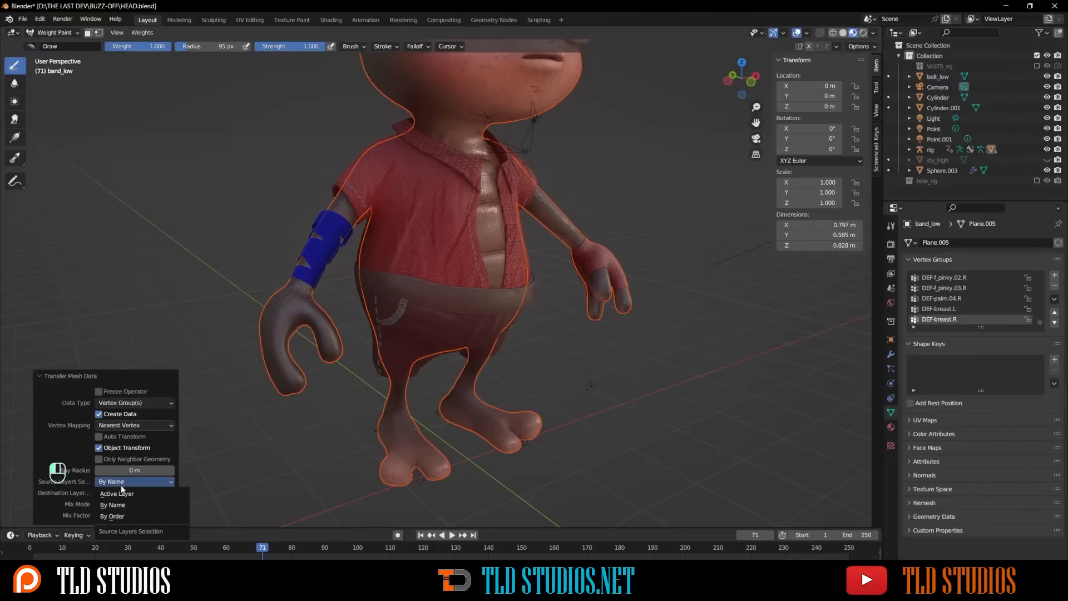
pyautogui.click(118, 504)
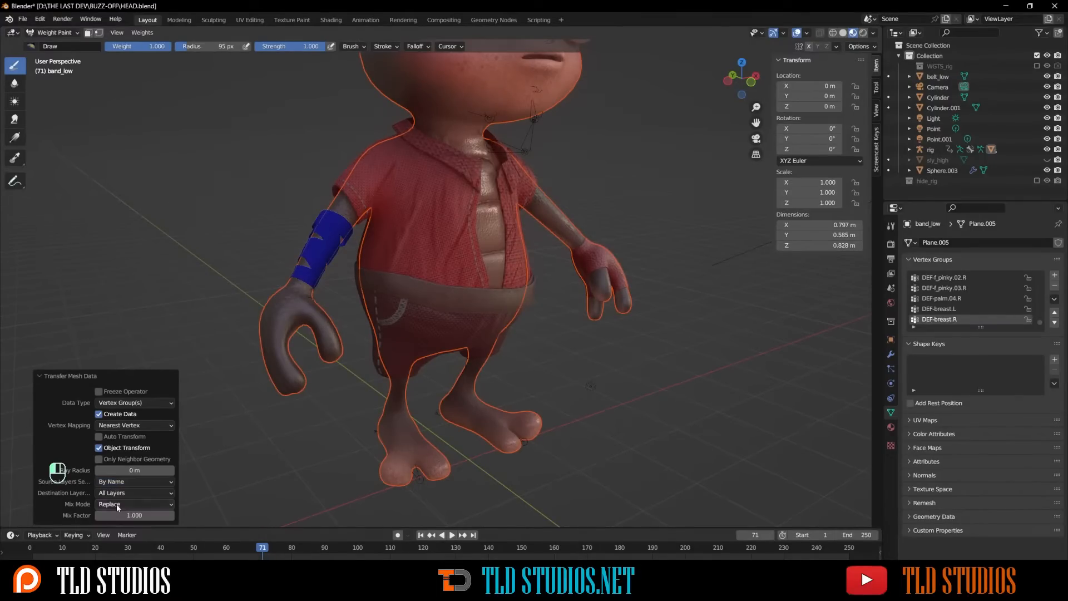
pyautogui.click(173, 222)
pyautogui.click(54, 33)
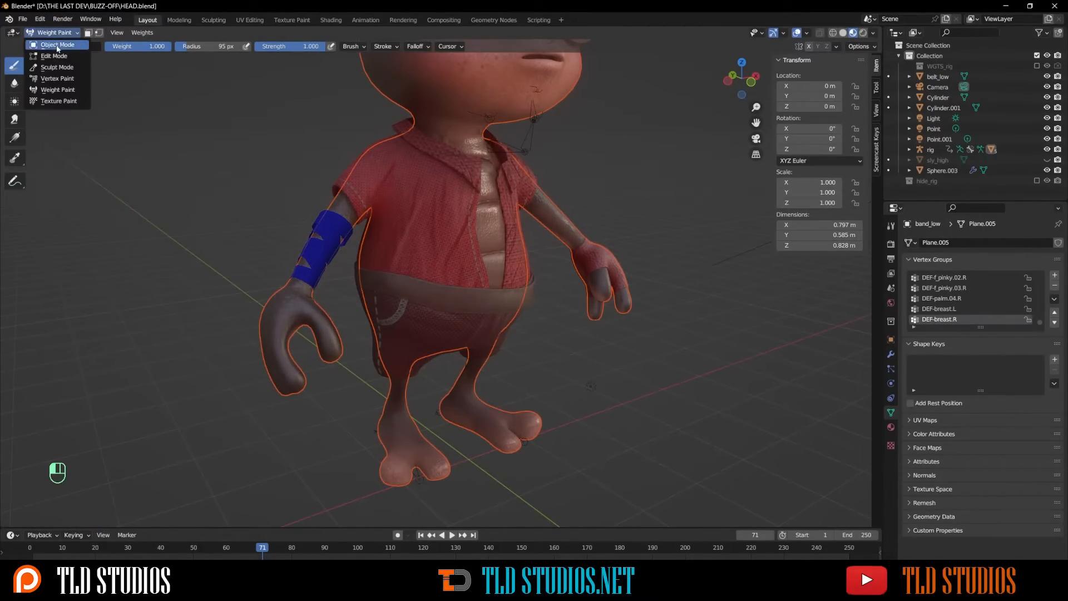
pyautogui.click(58, 46)
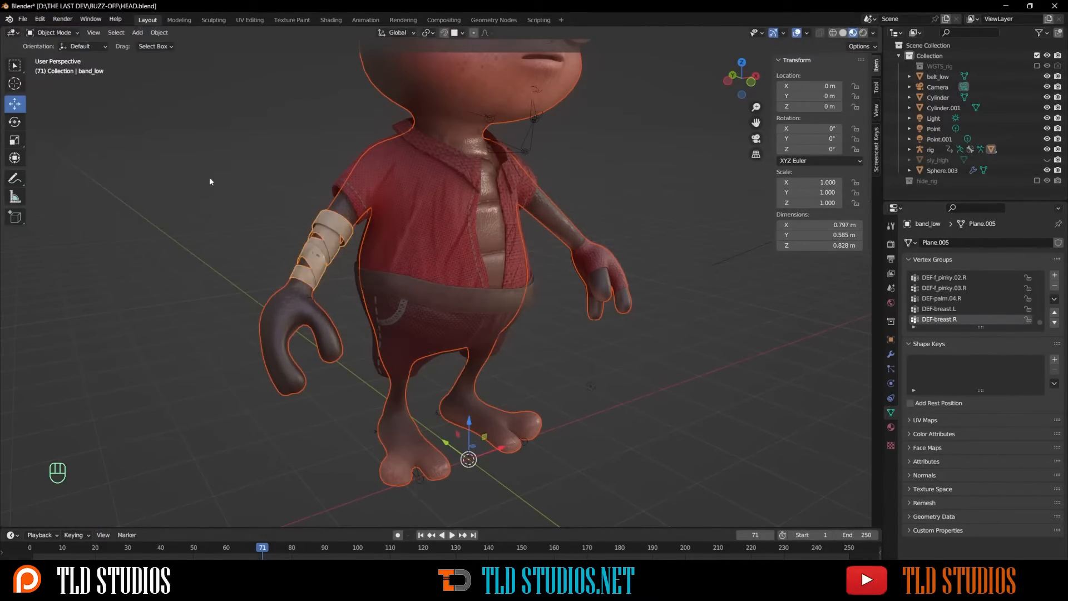
# Step: Parent the belt to the rig using Armature Deform With Empty Groups
pyautogui.click(472, 303)
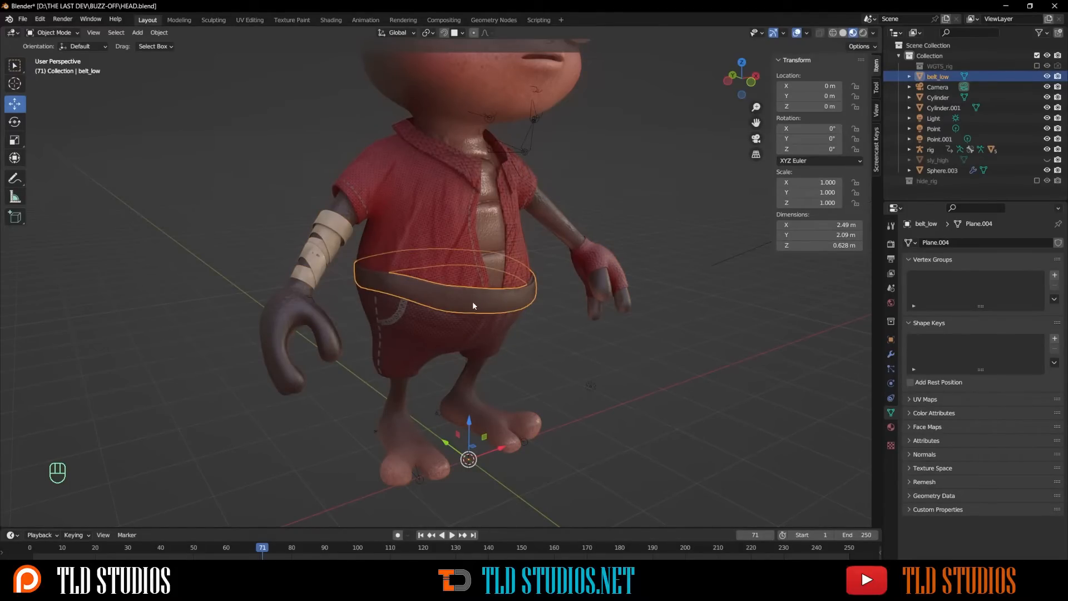
pyautogui.keyDown('shift'); pyautogui.click(532, 143); pyautogui.keyUp('shift')
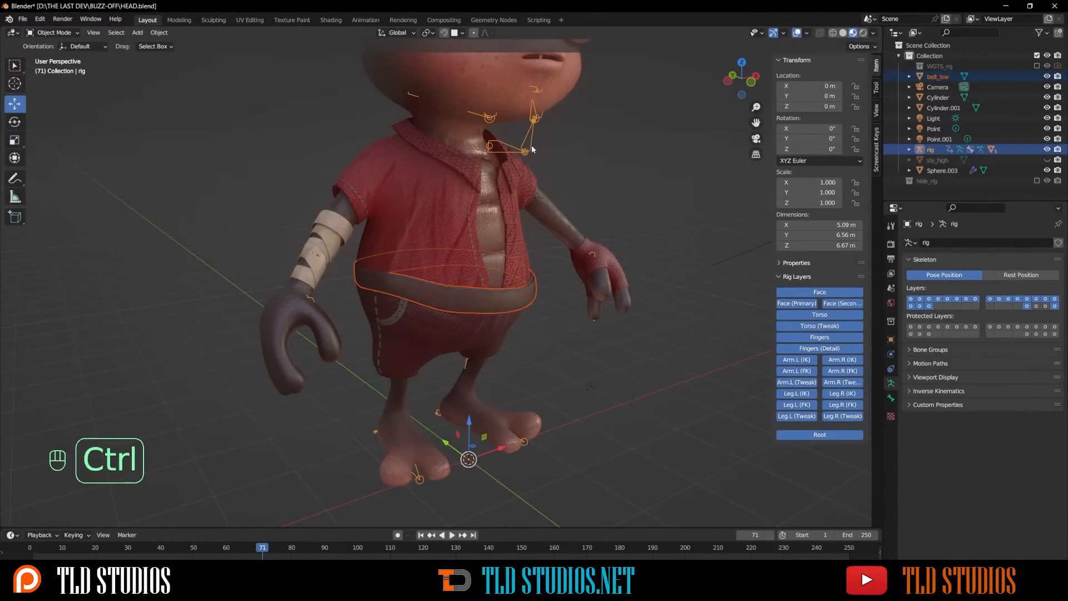
pyautogui.hotkey('ctrl', 'p')
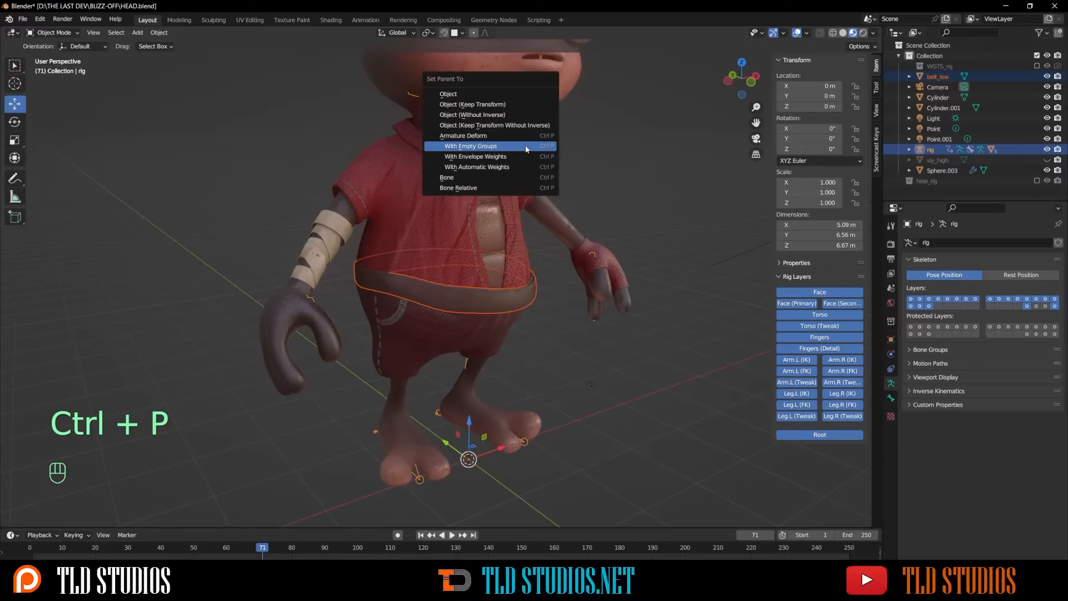
pyautogui.click(526, 147)
# Step: Select the body first and the belt last, and switch the belt to Weight Paint mode
pyautogui.click(506, 204)
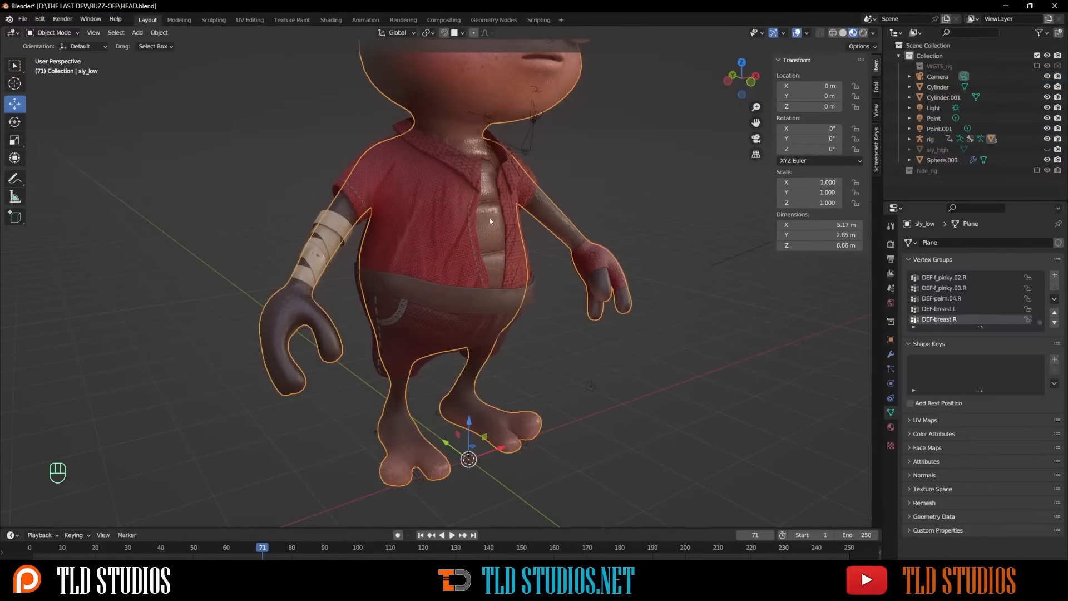
pyautogui.keyDown('shift'); pyautogui.click(509, 299); pyautogui.keyUp('shift')
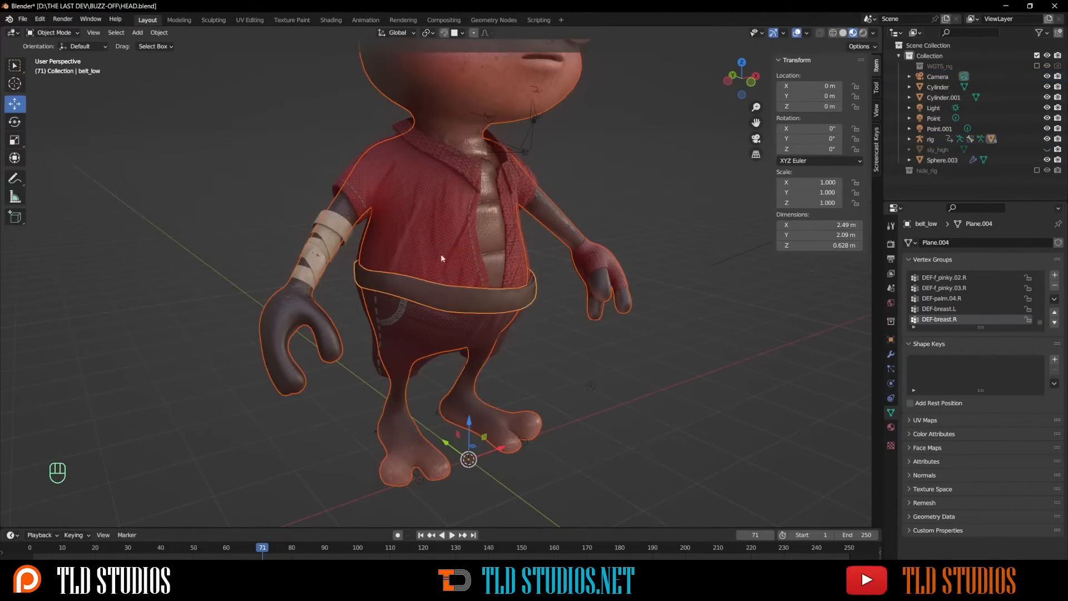
pyautogui.click(71, 32)
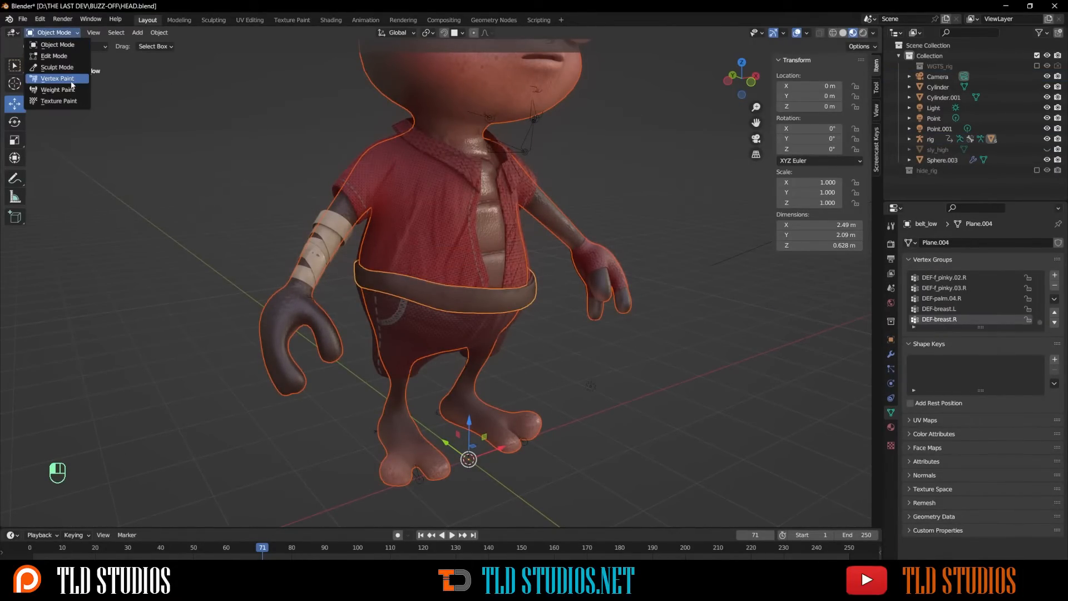
pyautogui.click(66, 89)
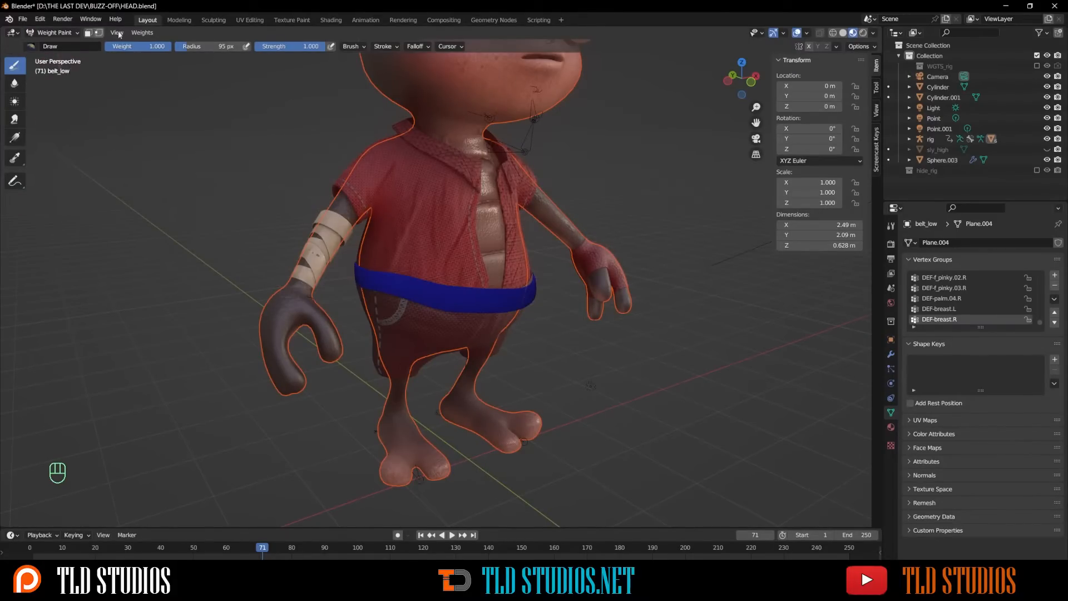
# Step: Transfer the body's weights to the belt with source layers matched By Name, and return to Object Mode
pyautogui.click(142, 32)
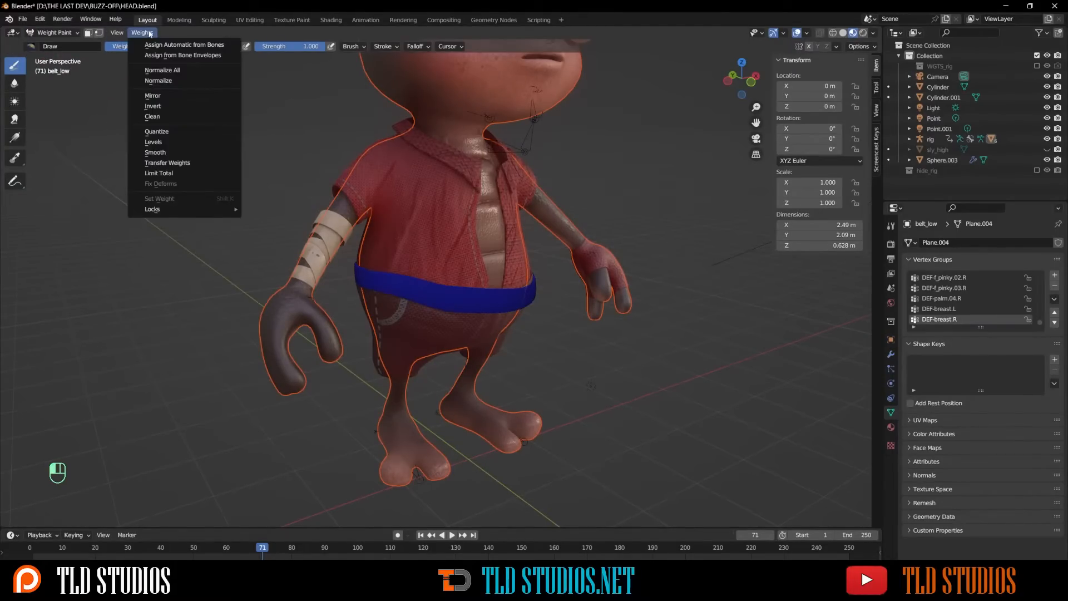
pyautogui.click(162, 162)
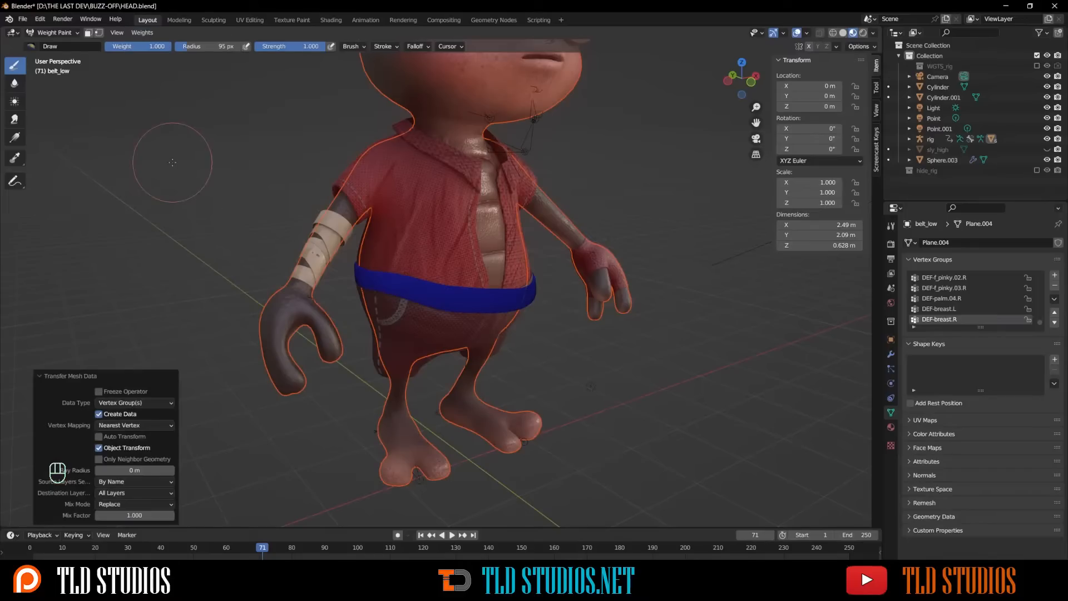
pyautogui.click(138, 481)
pyautogui.click(54, 32)
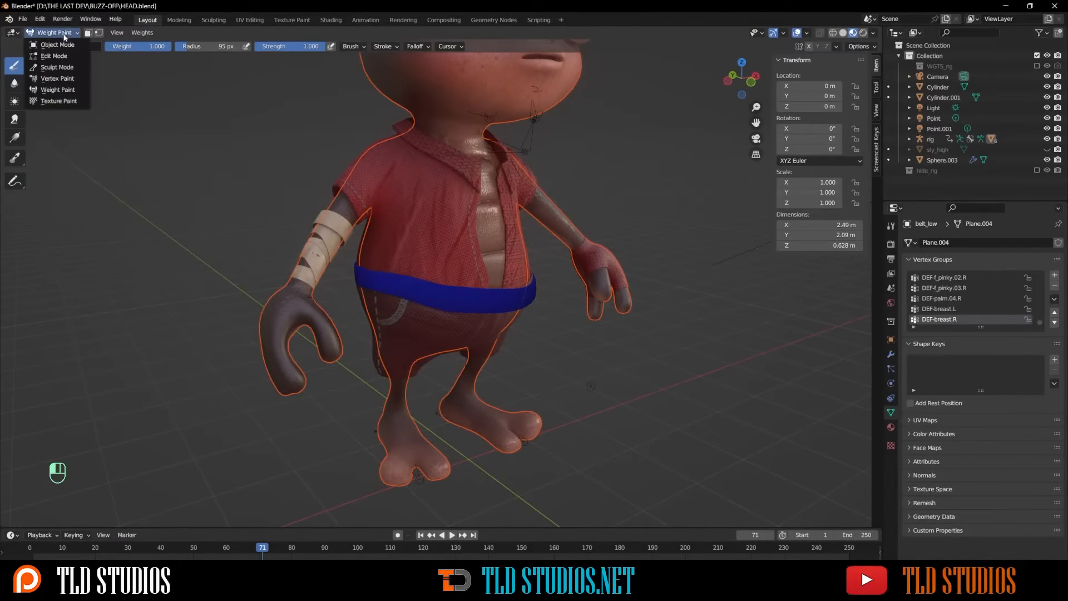
pyautogui.click(56, 44)
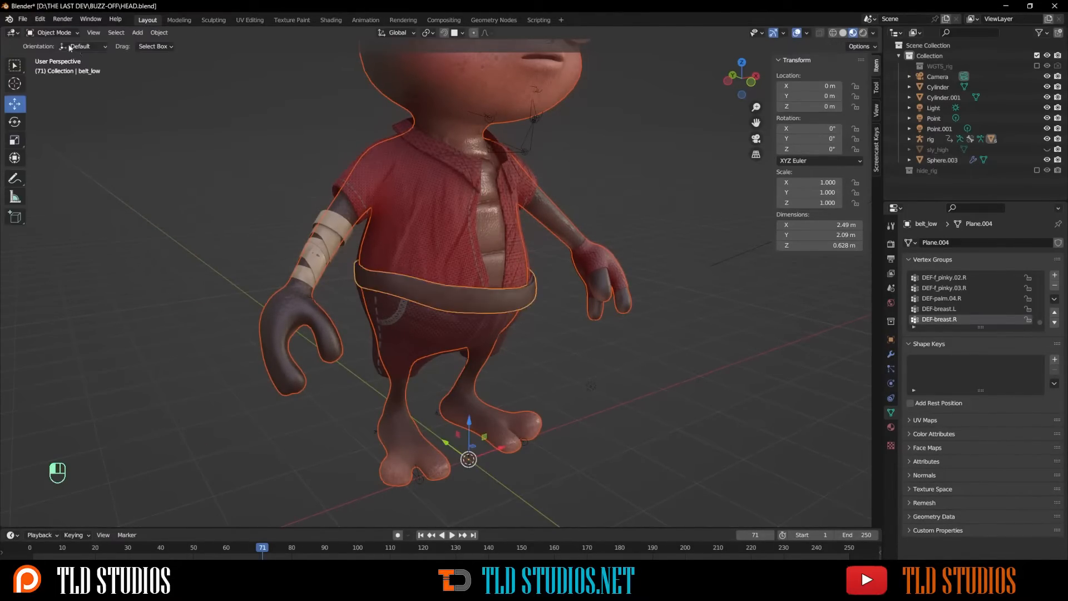
# Step: Select the character's rig and switch it to Pose Mode
pyautogui.click(523, 149)
pyautogui.scroll(-2, 548, 170)
pyautogui.keyDown('shift'); pyautogui.moveTo(542, 180); pyautogui.dragTo(531, 233, button='middle'); pyautogui.keyUp('shift')
pyautogui.moveTo(458, 195); pyautogui.dragTo(446, 189, button='middle')
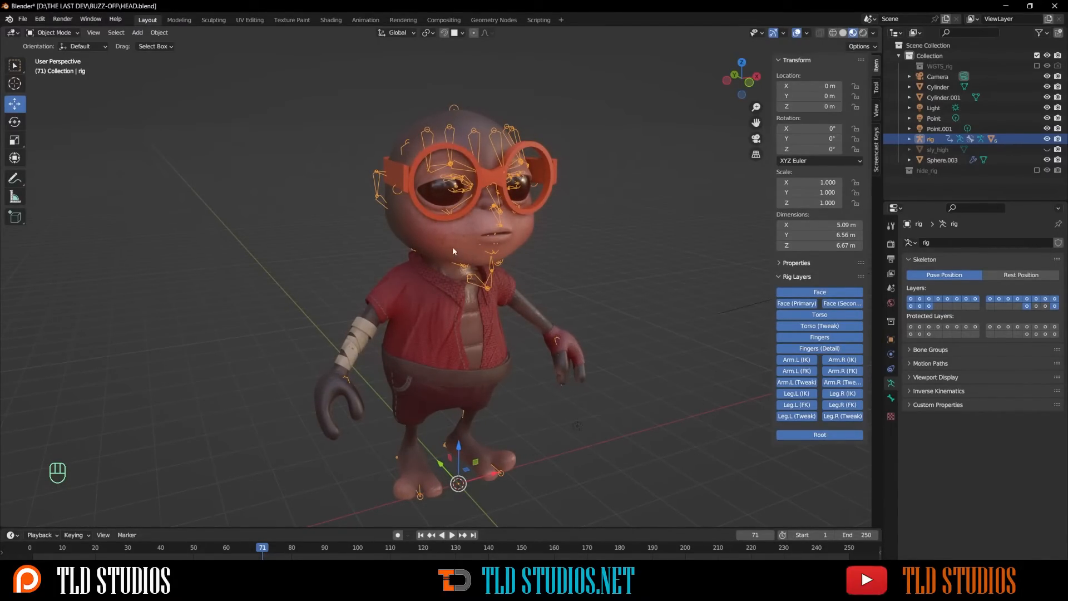
pyautogui.click(68, 35)
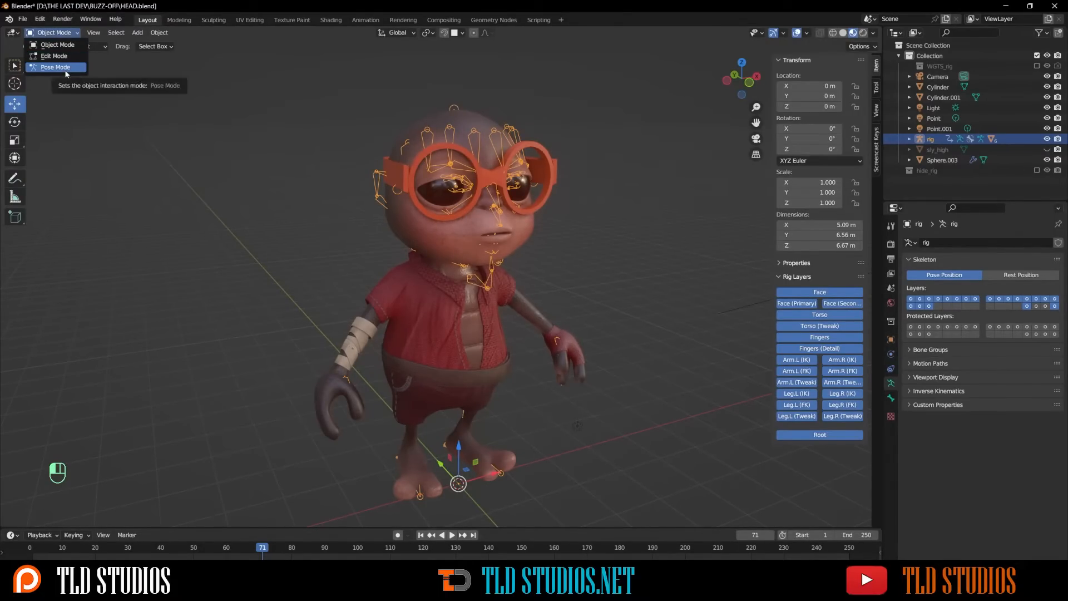
pyautogui.click(65, 70)
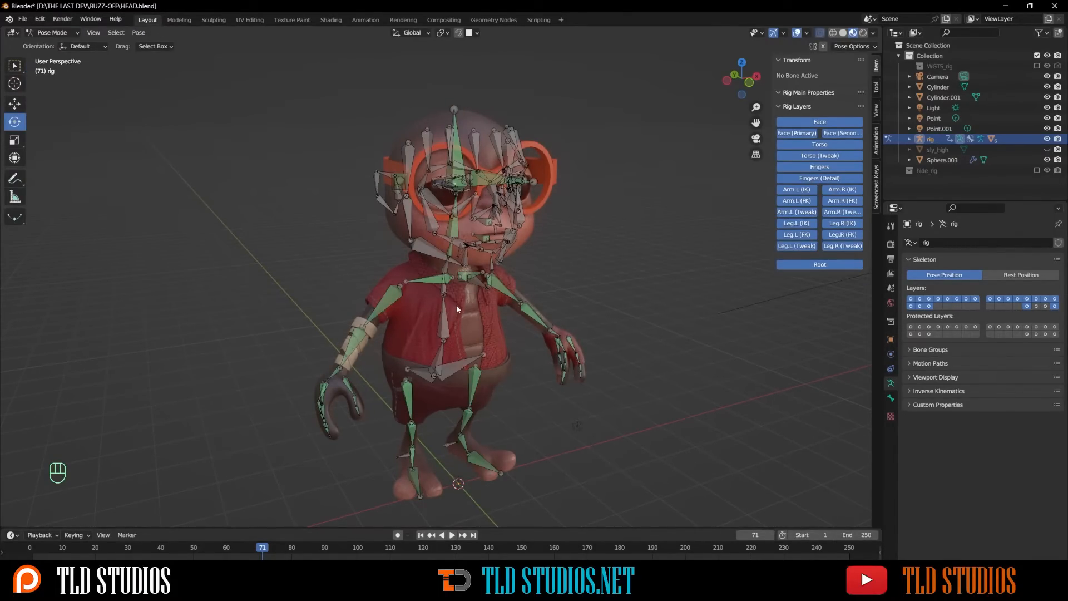
# Step: Turn off the rig's last visible bone layer and reveal all hidden control bones
pyautogui.press('a')
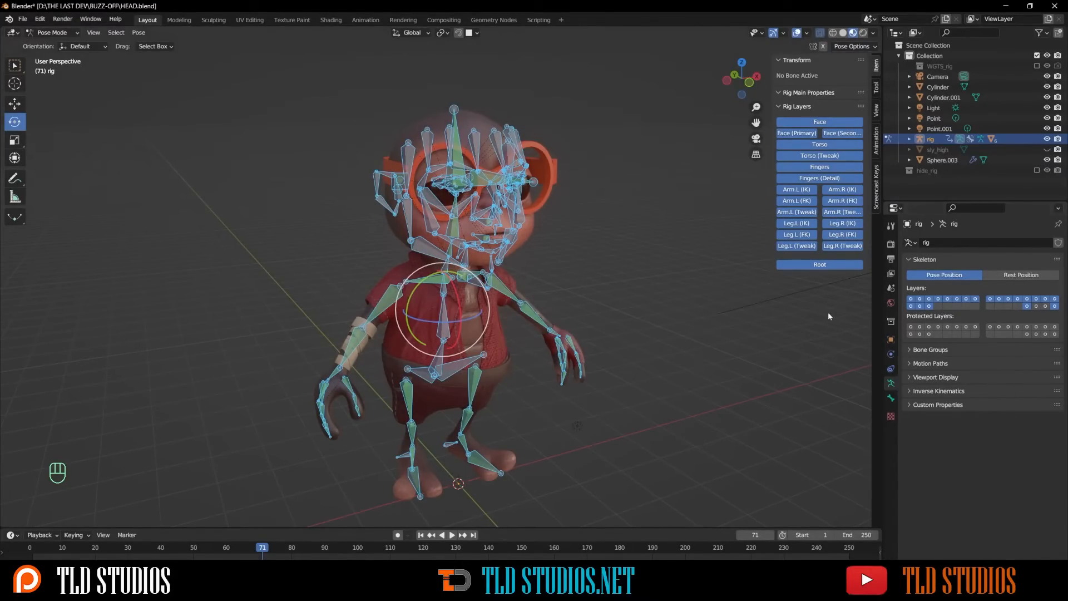
pyautogui.keyDown('shift'); pyautogui.click(1054, 306); pyautogui.keyUp('shift')
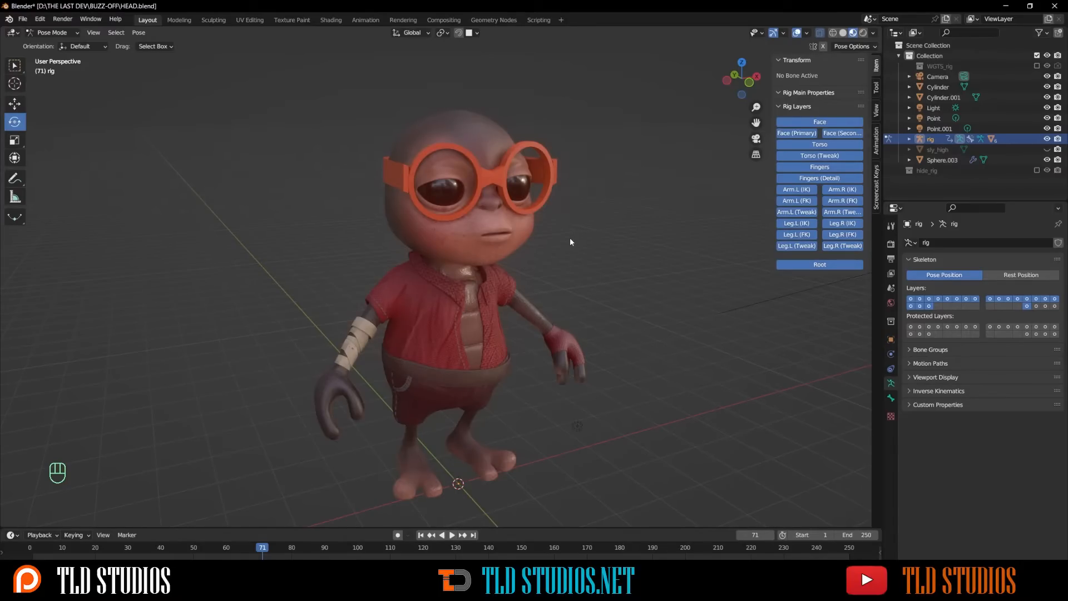
pyautogui.hotkey('alt', 'h')
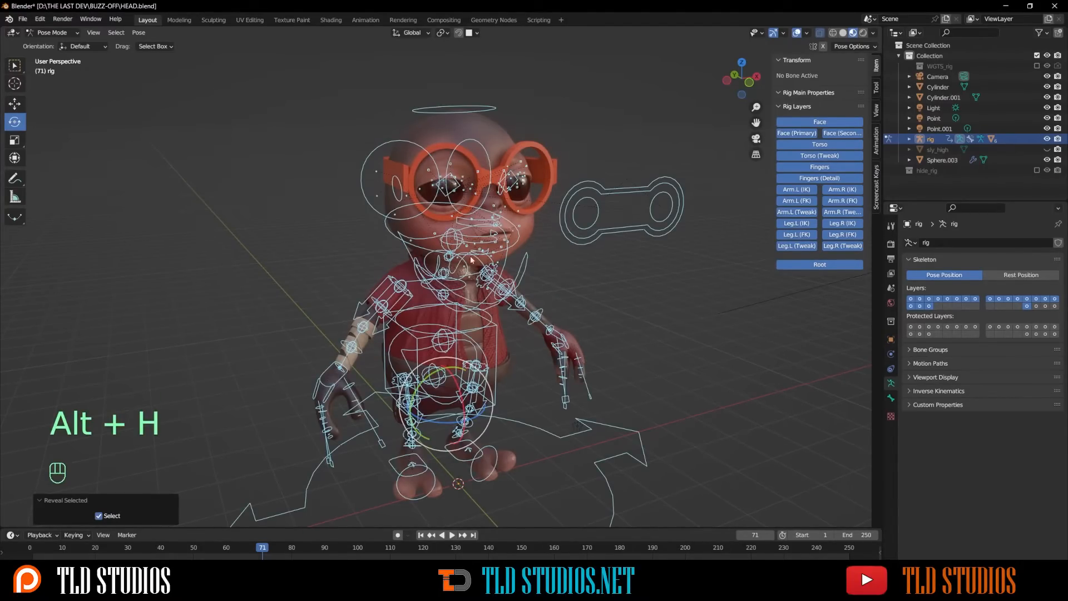
pyautogui.keyDown('shift'); pyautogui.moveTo(450, 335); pyautogui.dragTo(451, 289, button='middle'); pyautogui.keyUp('shift')
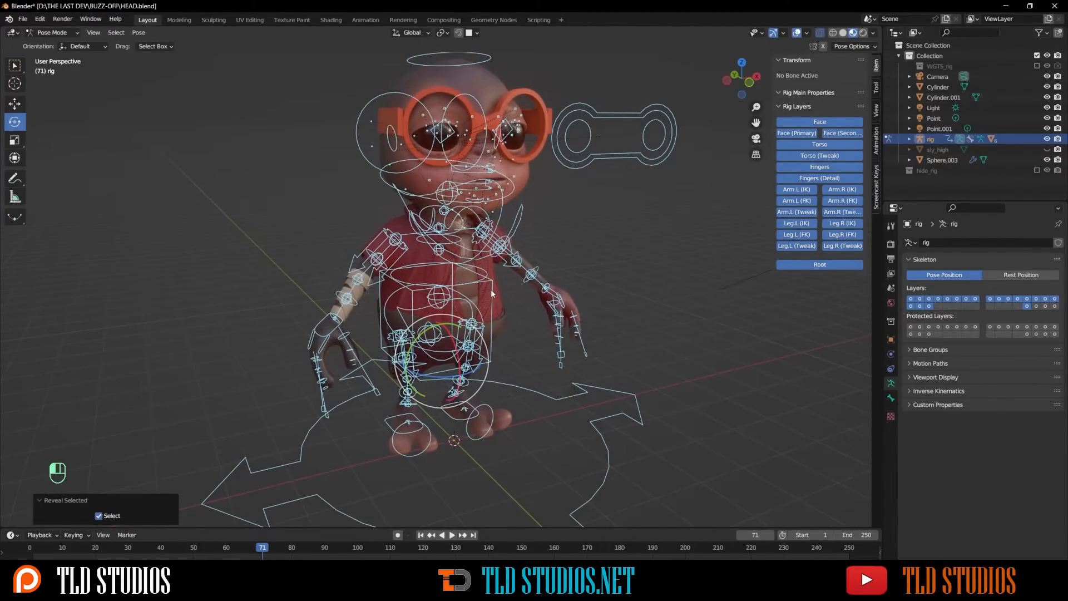
# Step: Test the clothing's deformation with a free rotation of the torso control, cancel the rotation, and return to Object Mode
pyautogui.click(490, 289)
pyautogui.press('r')
pyautogui.press('r')
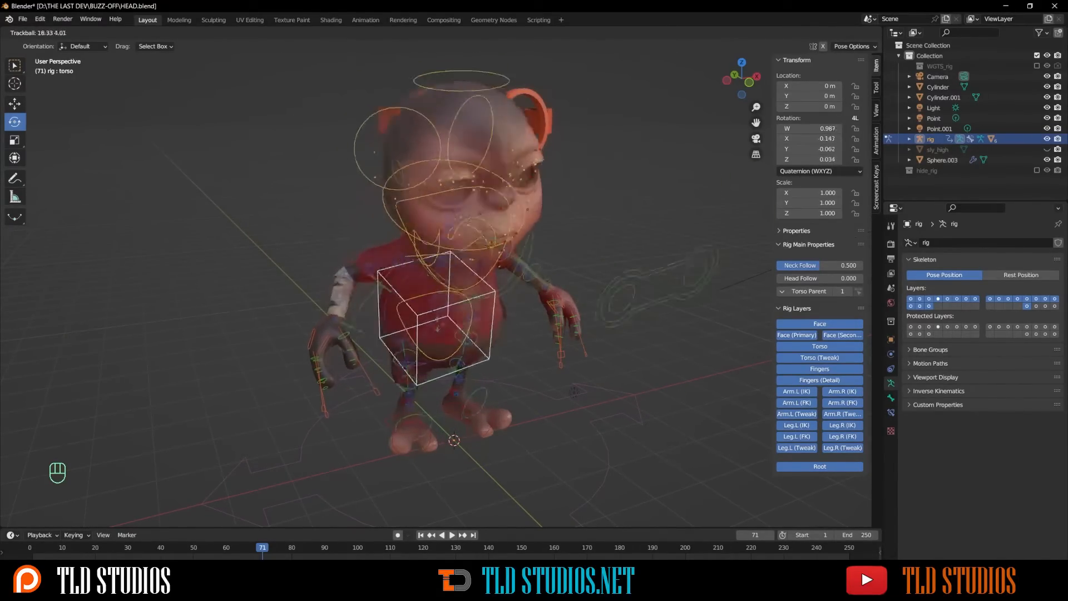
pyautogui.press('Escape')
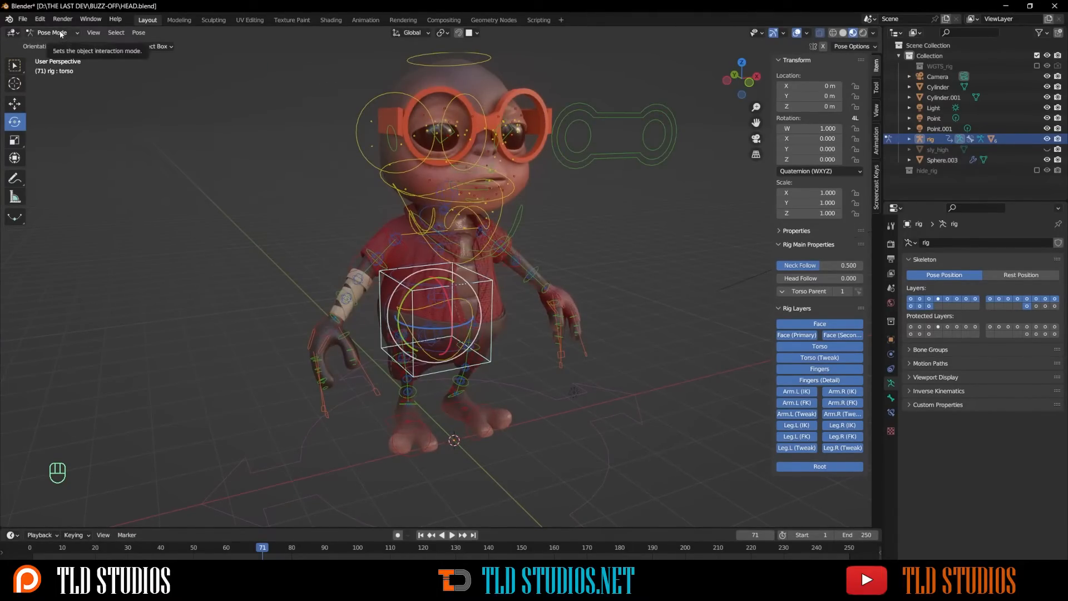
pyautogui.click(61, 34)
pyautogui.click(45, 45)
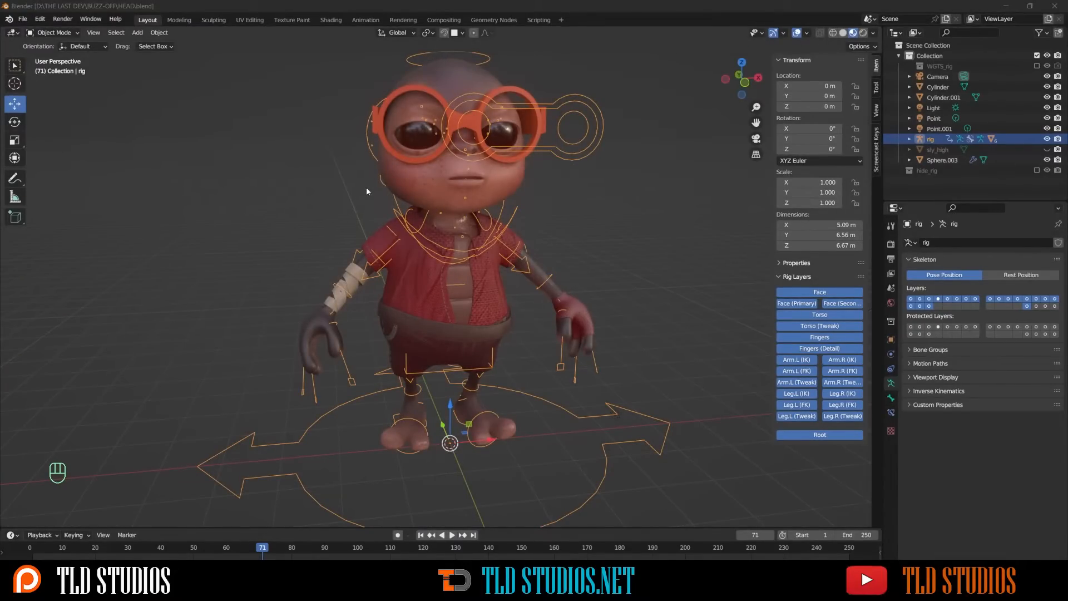
# Step: Select the goggles' frame and strap in turn, and open the frame's mesh in Edit Mode
pyautogui.moveTo(366, 191); pyautogui.dragTo(367, 239, button='middle')
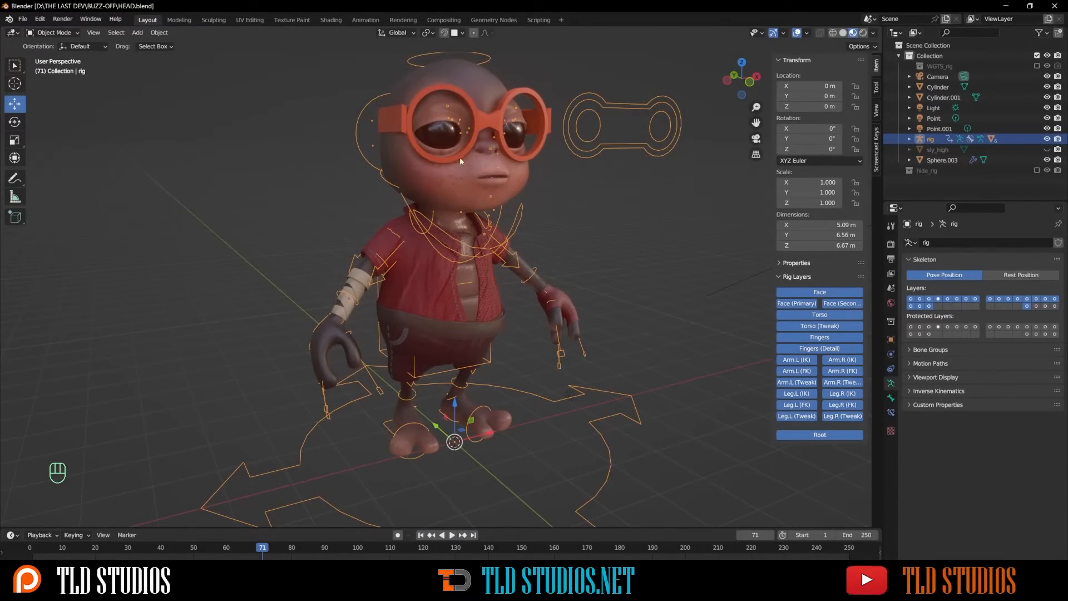
pyautogui.click(495, 120)
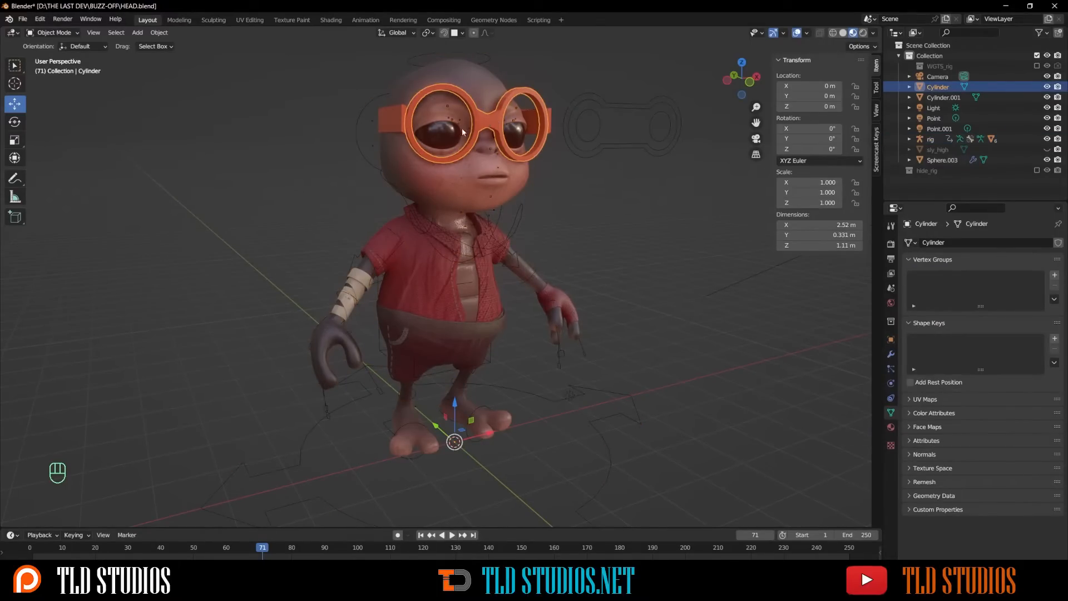
pyautogui.click(395, 122)
pyautogui.moveTo(395, 123); pyautogui.dragTo(443, 229, button='middle')
pyautogui.scroll(4, 463, 239)
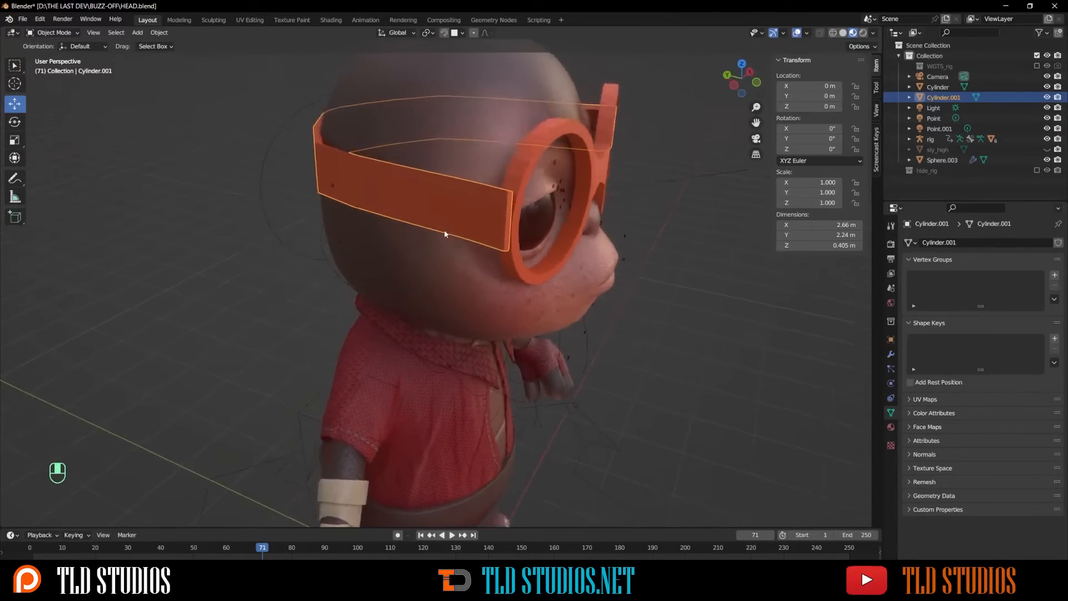
pyautogui.press('Tab')
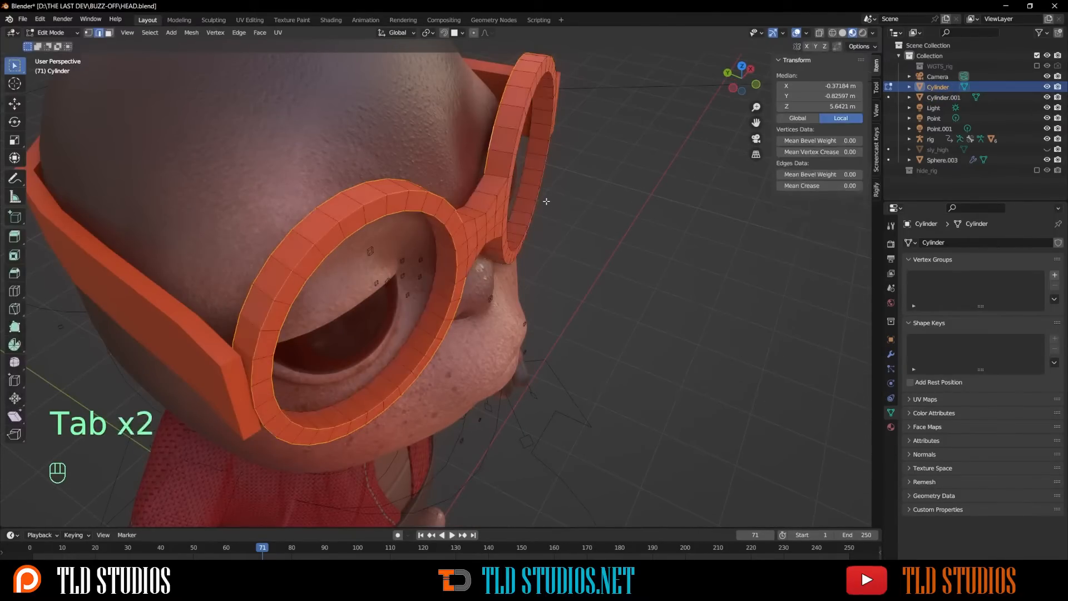
# Step: Return to Object Mode and add a Bevel modifier to the goggles' frame
pyautogui.press('Tab')
pyautogui.click(563, 200)
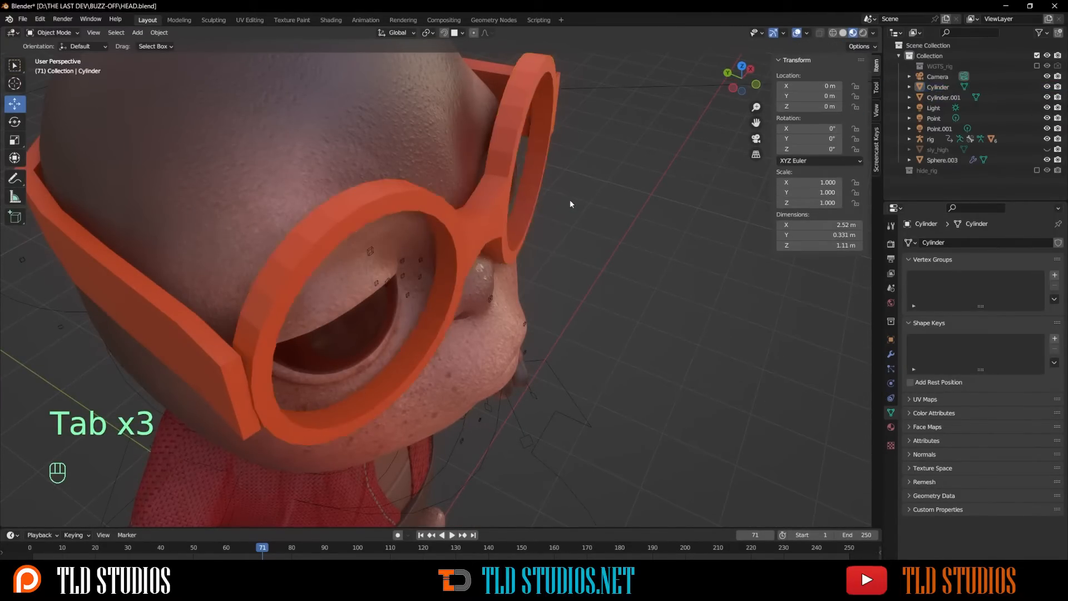
pyautogui.click(502, 171)
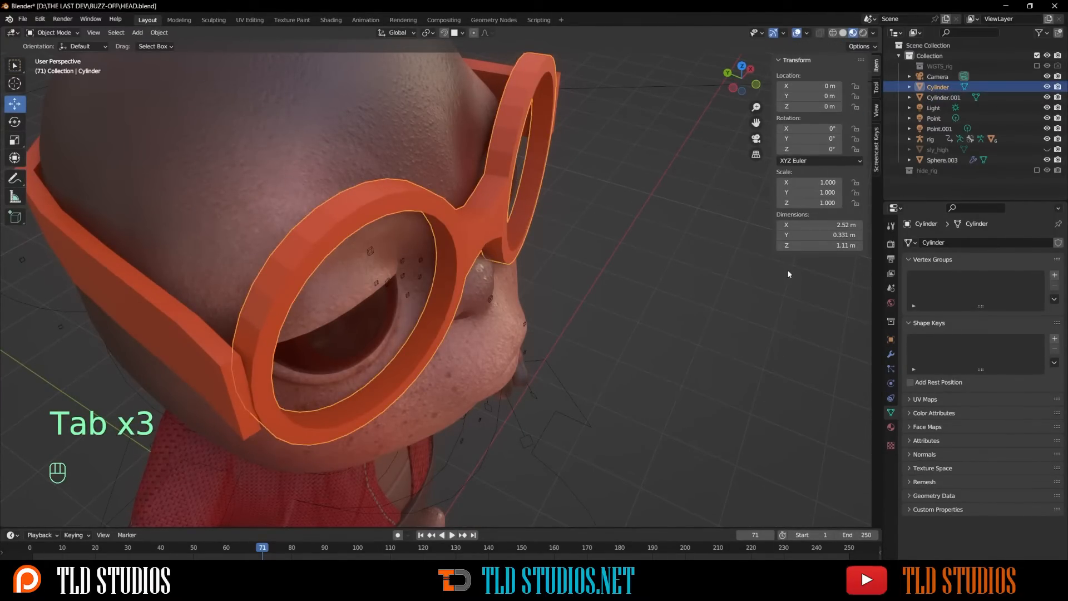
pyautogui.click(891, 354)
pyautogui.click(946, 243)
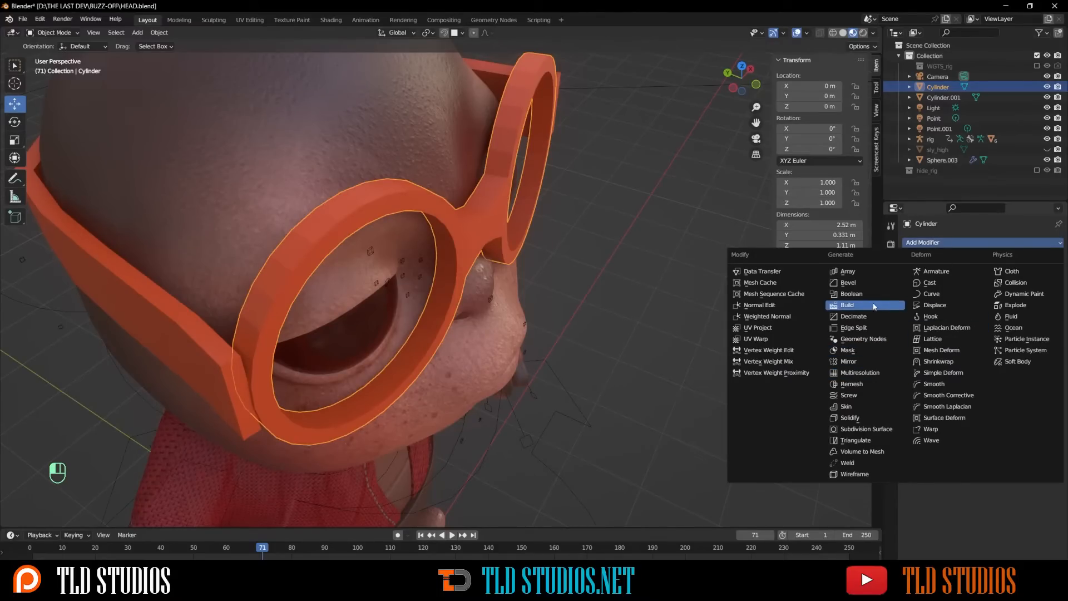
pyautogui.click(867, 283)
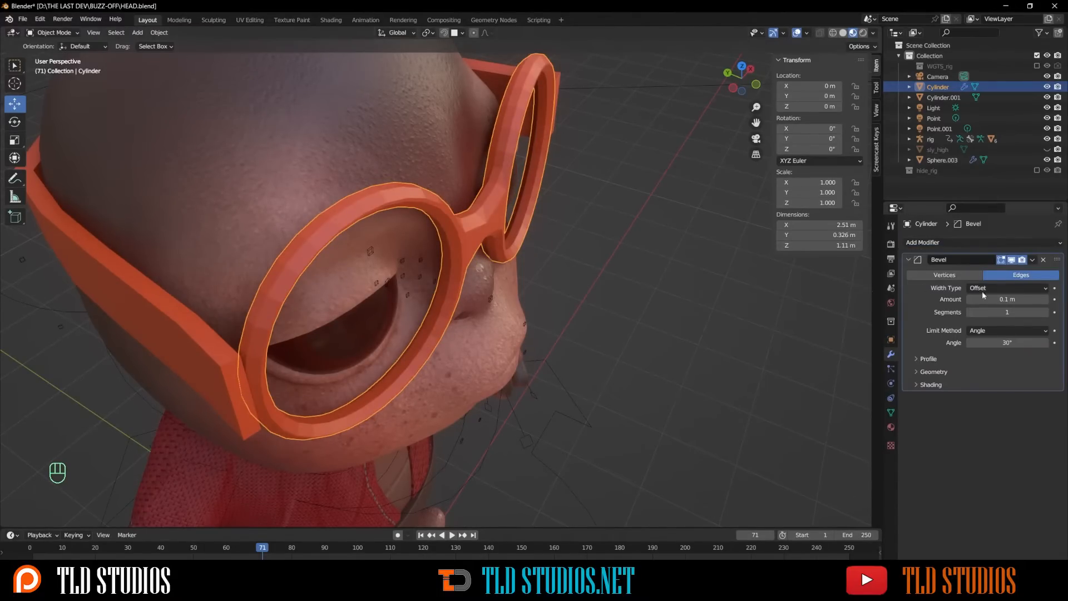
# Step: Set the frame's bevel amount to 0.012 m with 3 segments, and apply the modifier
pyautogui.click(1045, 312)
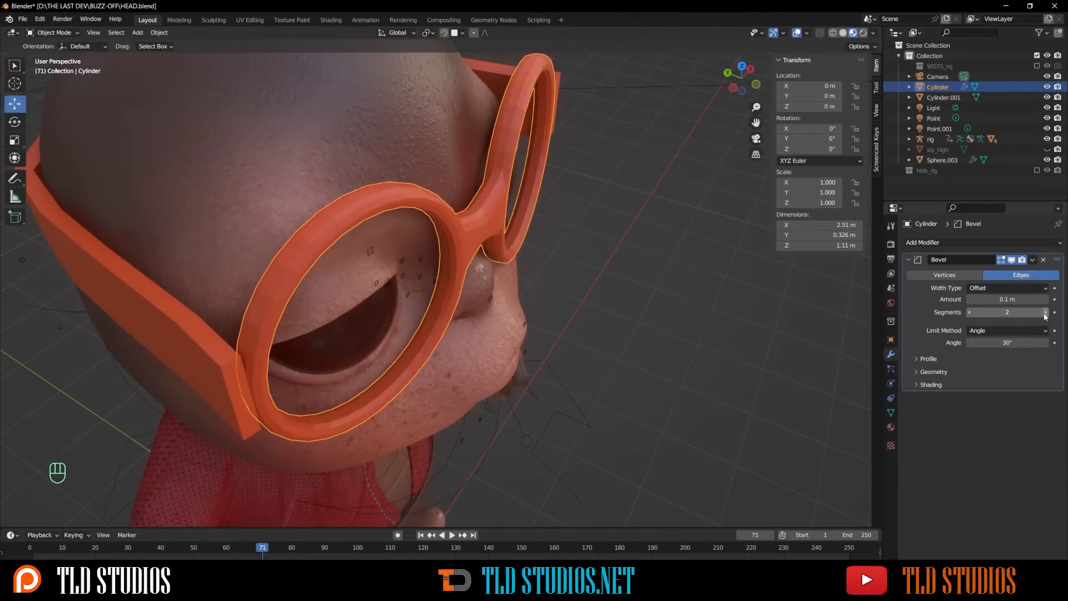
pyautogui.moveTo(1021, 299); pyautogui.dragTo(1002, 299)
pyautogui.click(1034, 261)
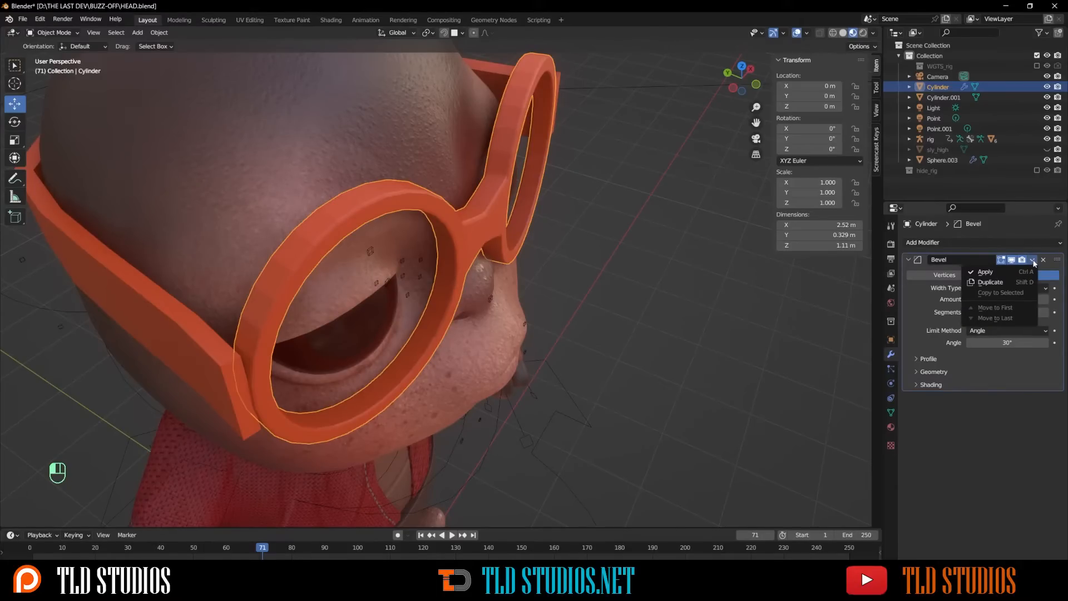
pyautogui.click(1041, 312)
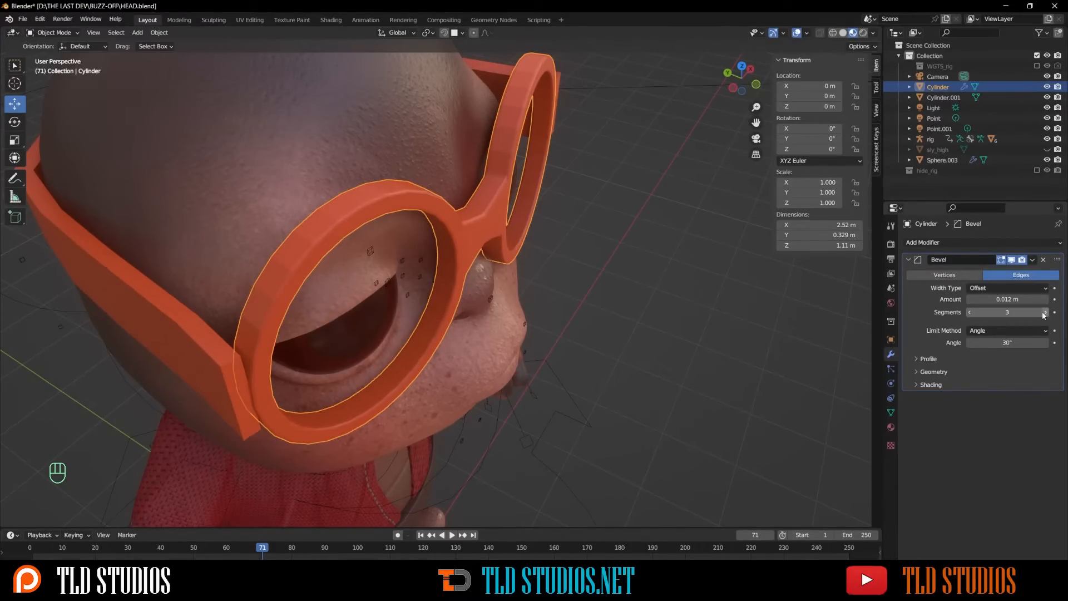
pyautogui.click(1032, 260)
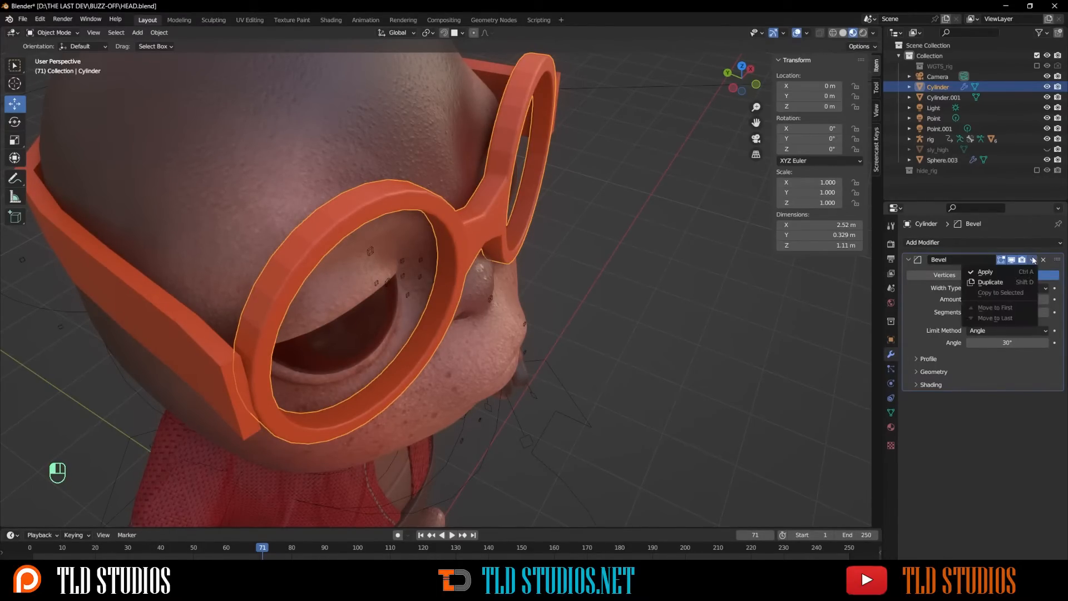
pyautogui.click(986, 272)
# Step: Apply smooth shading to the goggles' frame and to the strap
pyautogui.rightClick(368, 199)
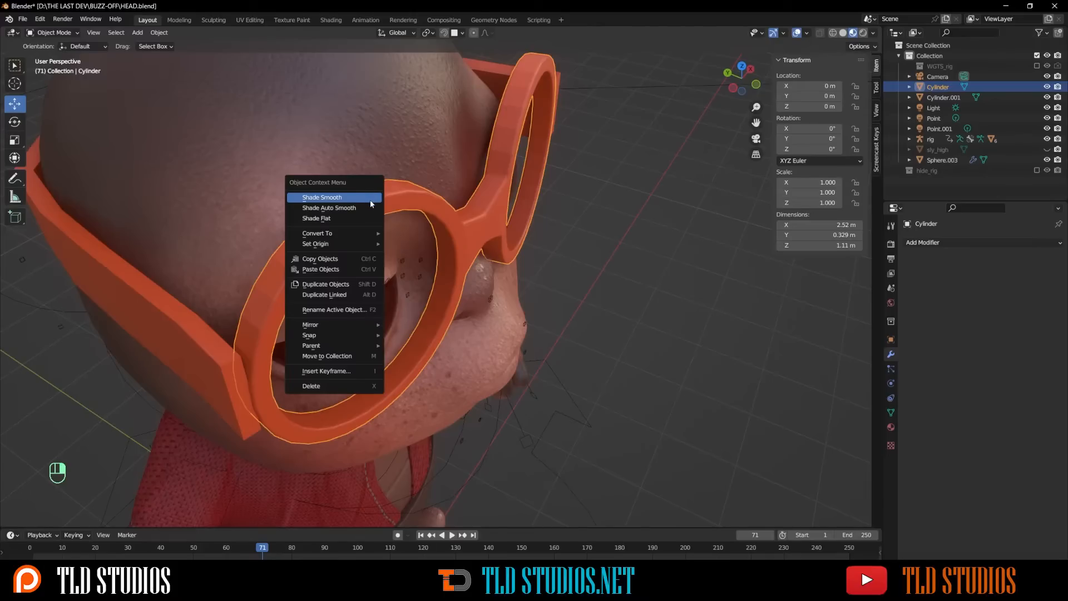
pyautogui.click(370, 200)
pyautogui.click(196, 339)
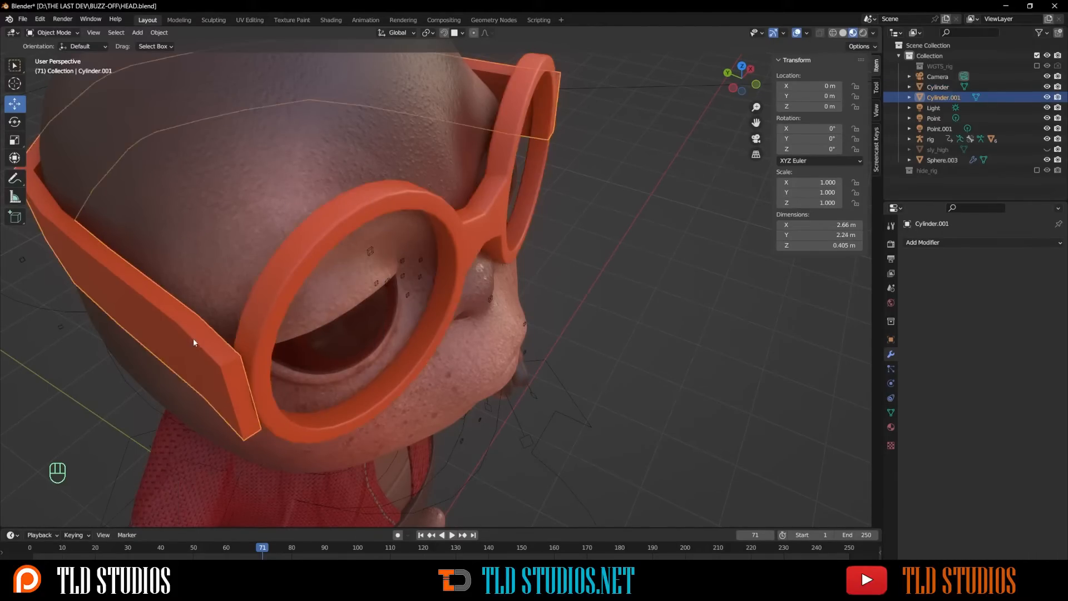
pyautogui.rightClick(193, 340)
pyautogui.click(195, 340)
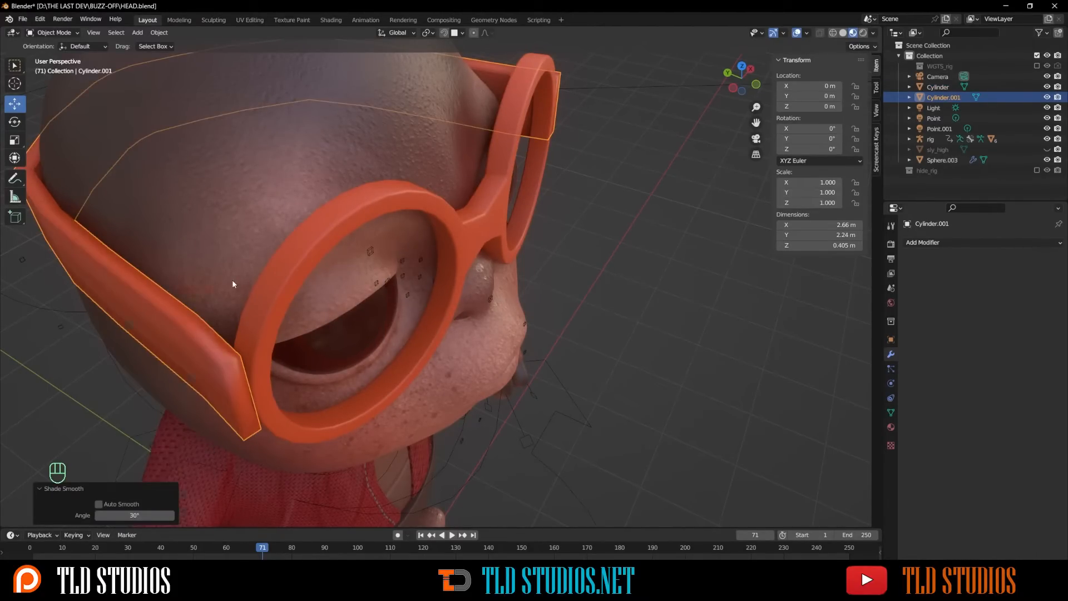
# Step: Add a Bevel modifier with 3 segments to the strap, reduce its amount for a narrow edge, and apply it
pyautogui.scroll(-3, 232, 284)
pyautogui.click(926, 243)
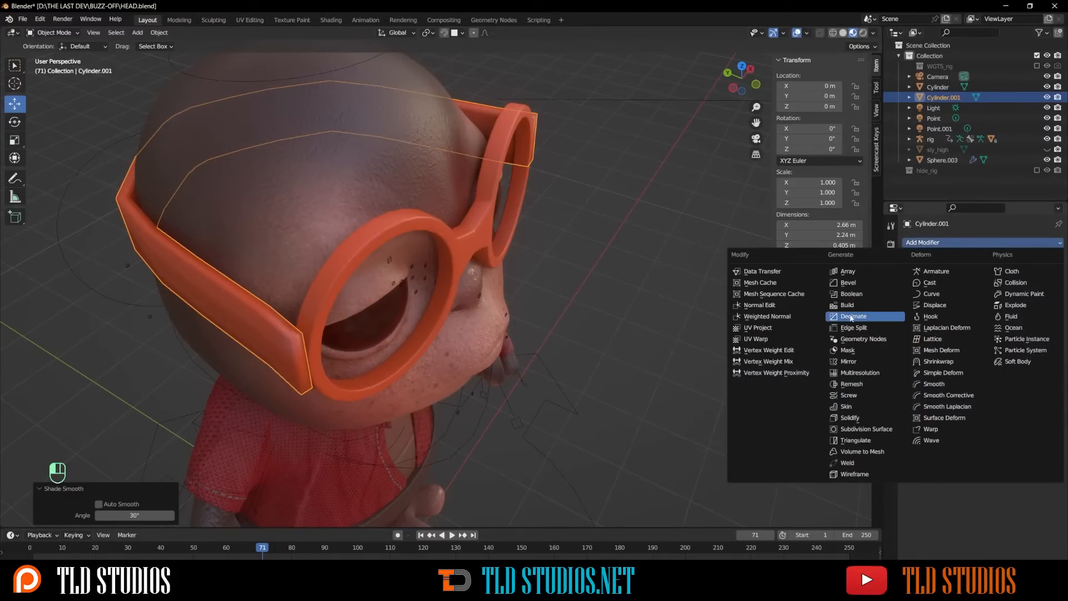
pyautogui.click(847, 282)
pyautogui.moveTo(723, 286); pyautogui.dragTo(768, 286, button='middle')
pyautogui.click(1045, 312)
pyautogui.click(1045, 312)
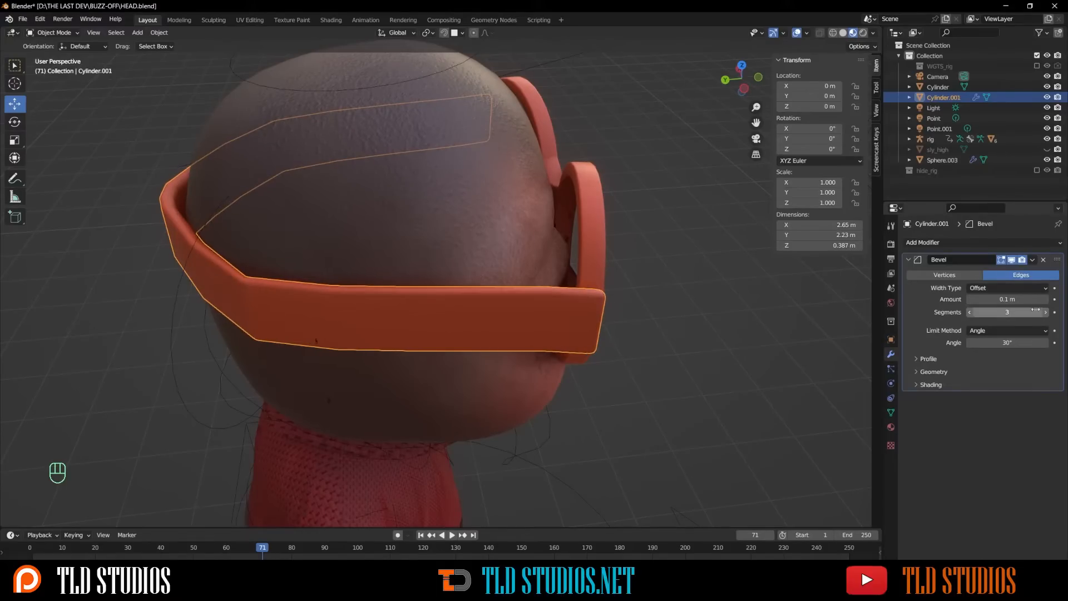
pyautogui.click(1006, 298)
pyautogui.moveTo(1017, 299); pyautogui.dragTo(991, 298)
pyautogui.click(1032, 260)
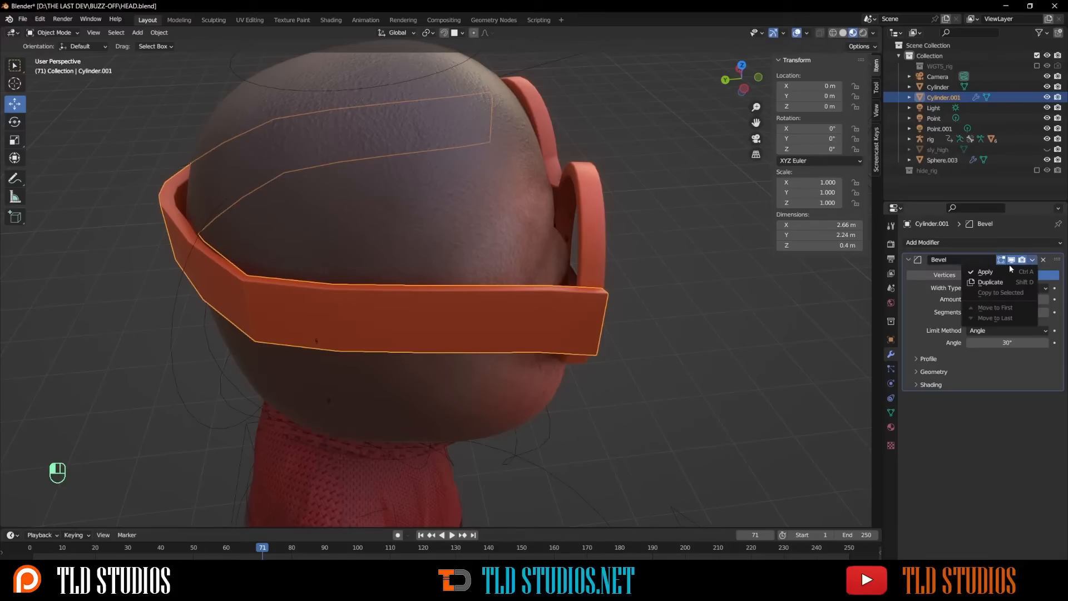
pyautogui.click(952, 271)
# Step: Join the goggles' frame and strap into a single object, with the strap as the active one
pyautogui.moveTo(612, 231); pyautogui.dragTo(632, 232, button='middle')
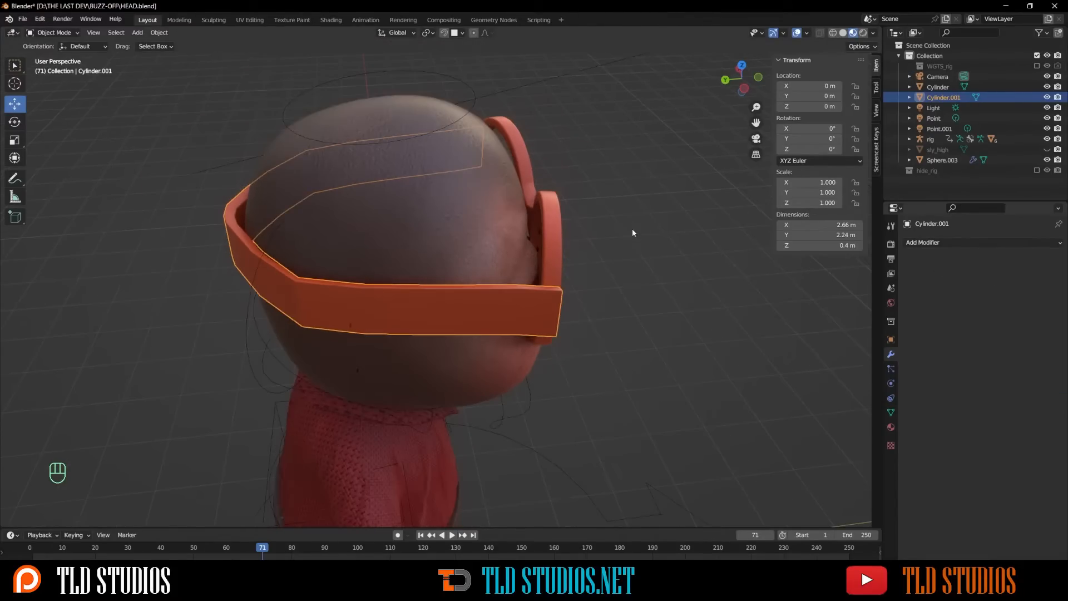
pyautogui.click(538, 265)
pyautogui.keyDown('shift'); pyautogui.click(516, 309); pyautogui.keyUp('shift')
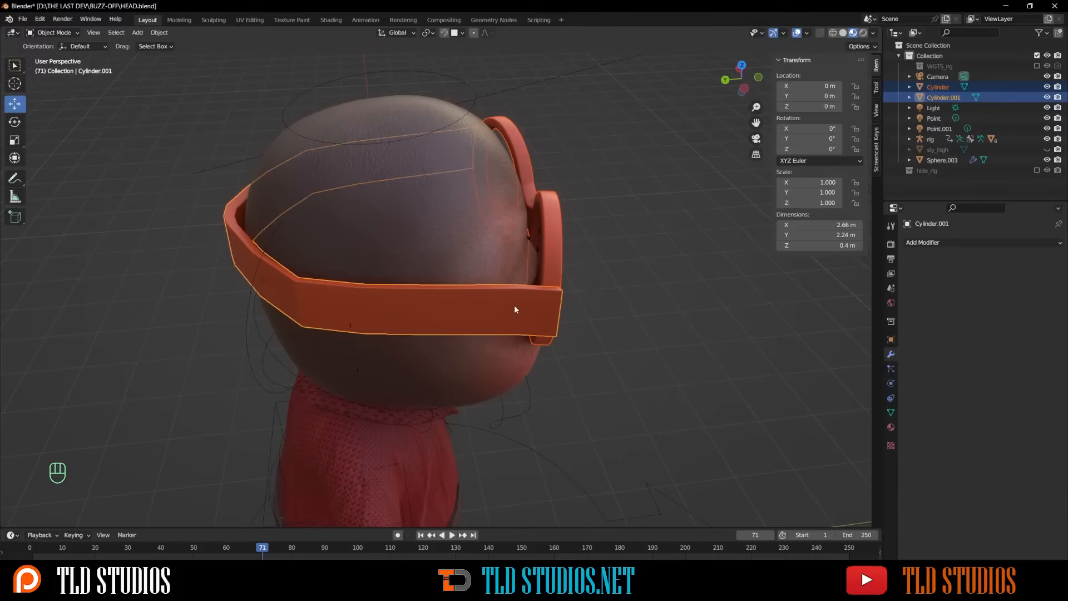
pyautogui.hotkey('ctrl', 'j')
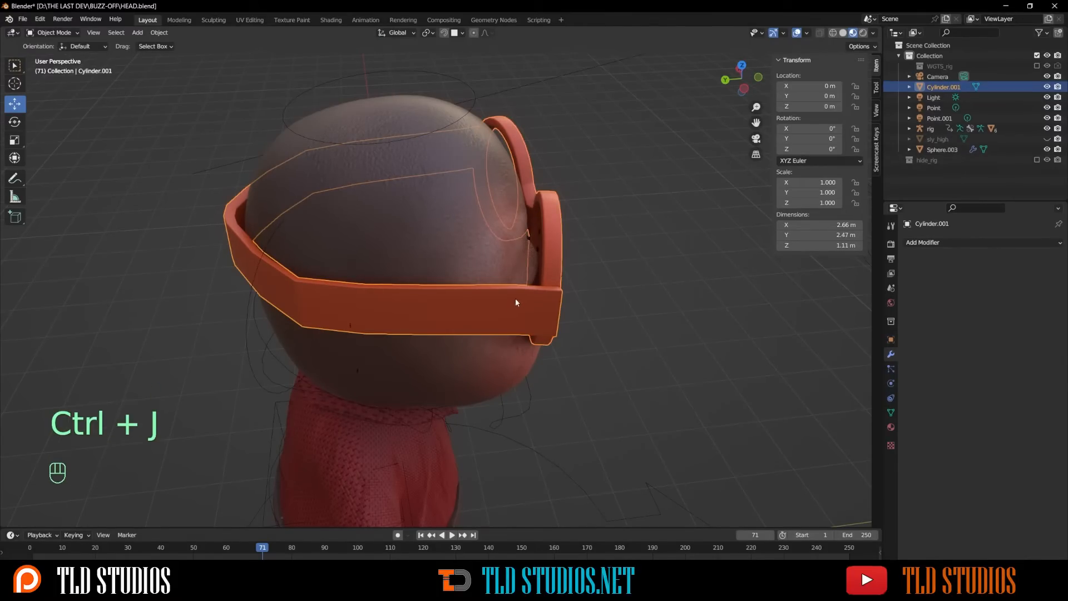
pyautogui.scroll(-4, 572, 257)
pyautogui.moveTo(571, 257); pyautogui.dragTo(512, 242, button='middle')
pyautogui.click(521, 238)
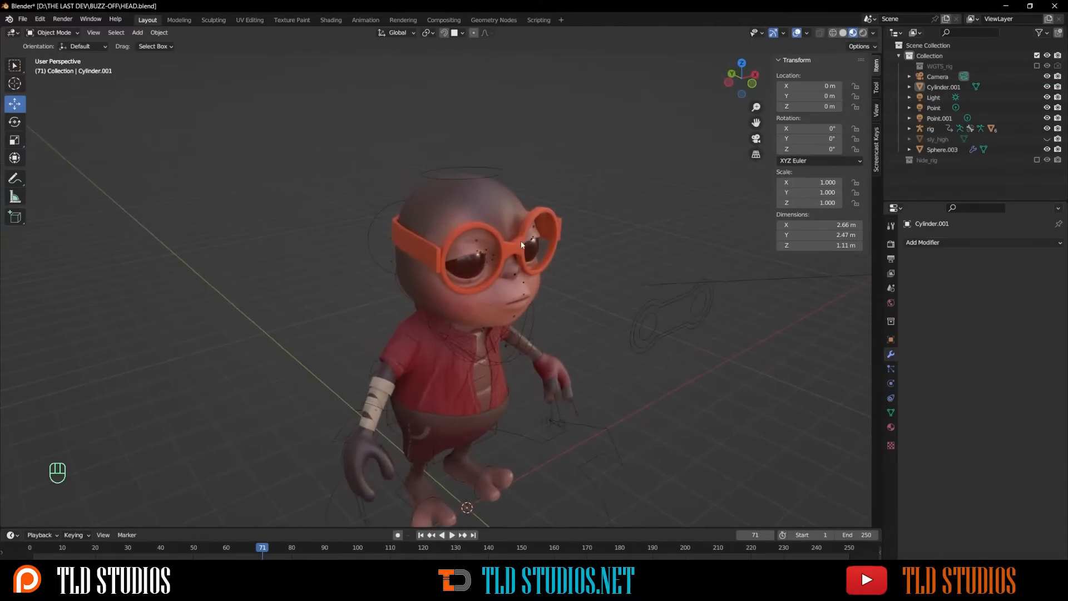
pyautogui.scroll(5, 513, 241)
pyautogui.click(560, 222)
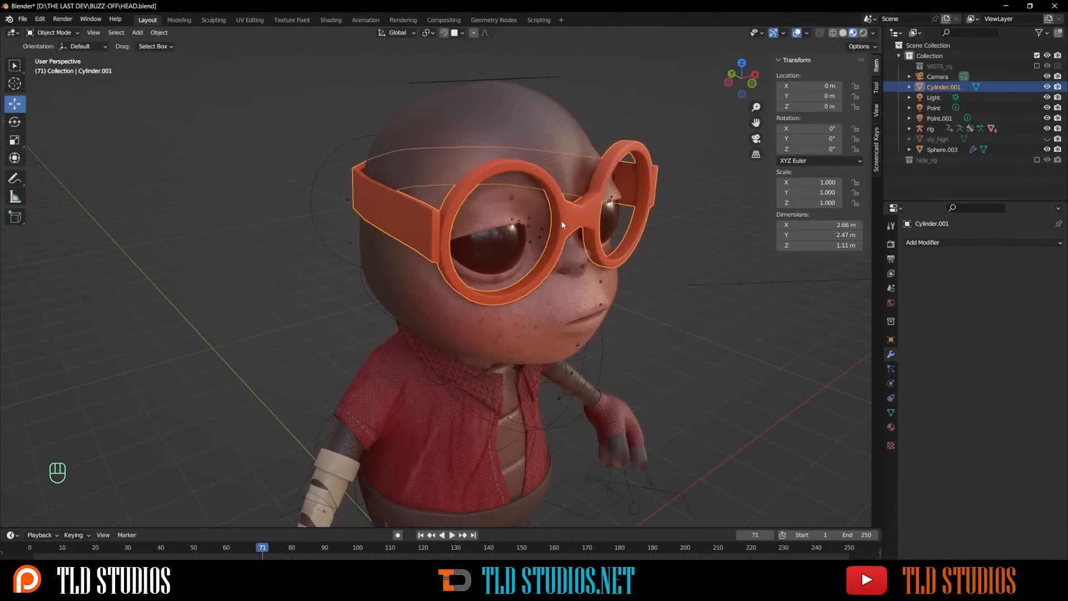
pyautogui.moveTo(448, 202); pyautogui.dragTo(424, 203, button='middle')
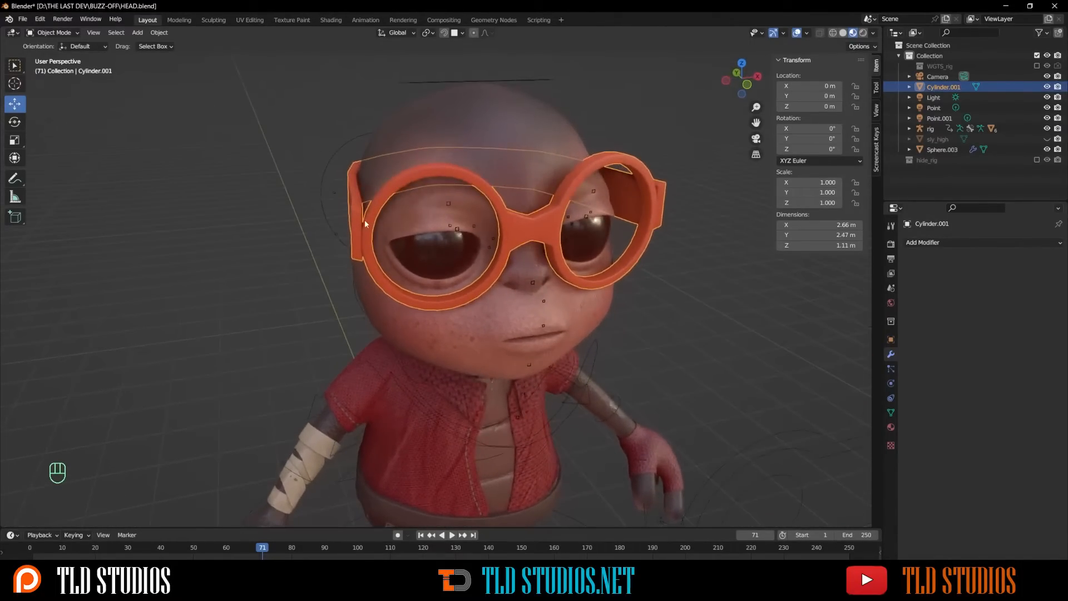
# Step: Switch the character's rig to Pose Mode and hide all of its visible control bones
pyautogui.click(328, 220)
pyautogui.scroll(-5, 334, 224)
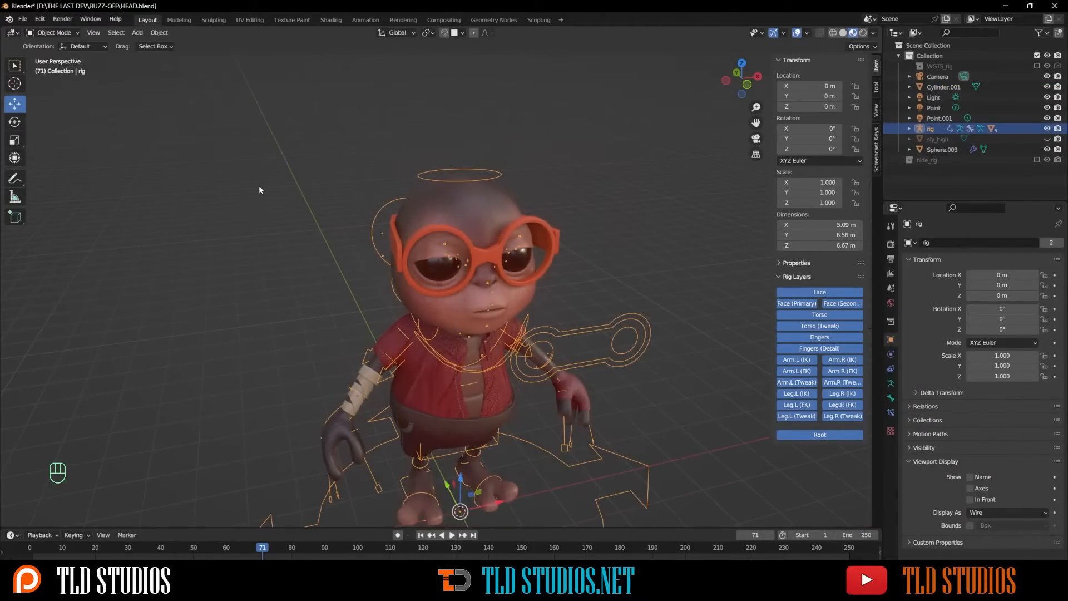
pyautogui.click(54, 32)
pyautogui.click(59, 69)
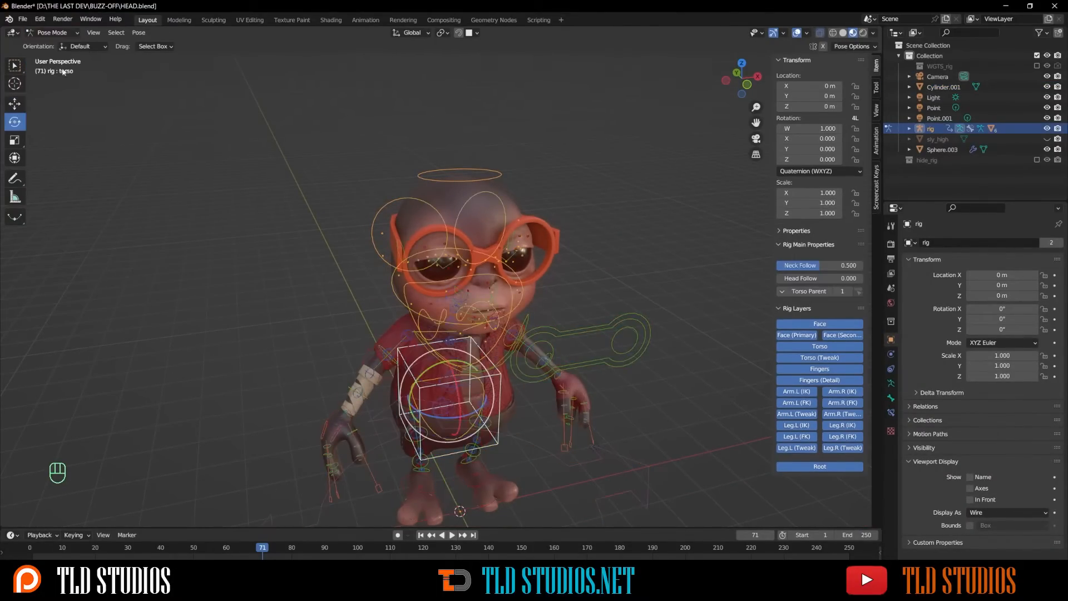
pyautogui.press('a')
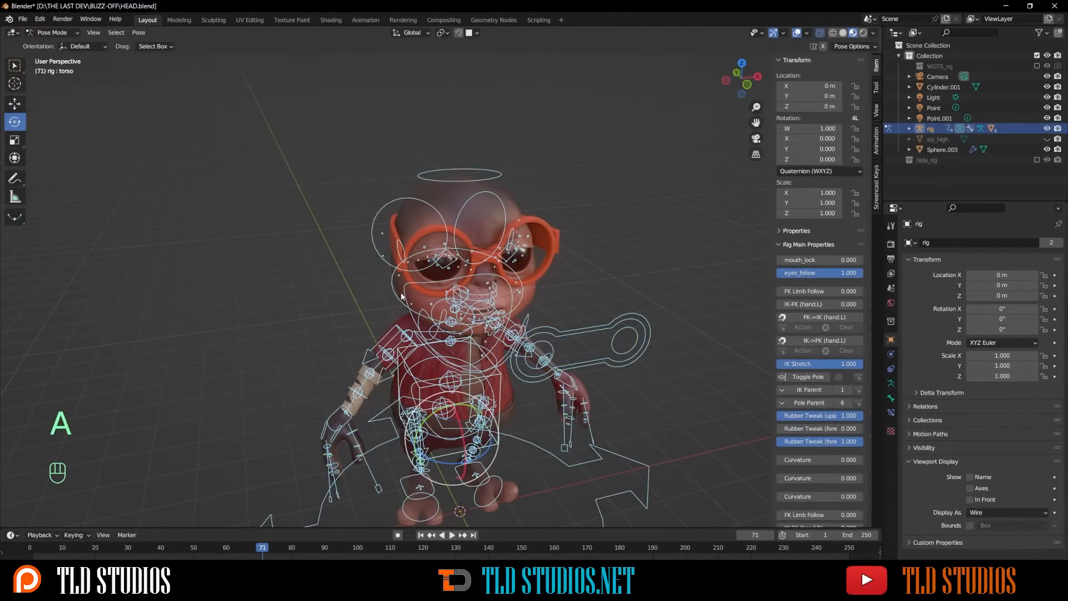
pyautogui.press('h')
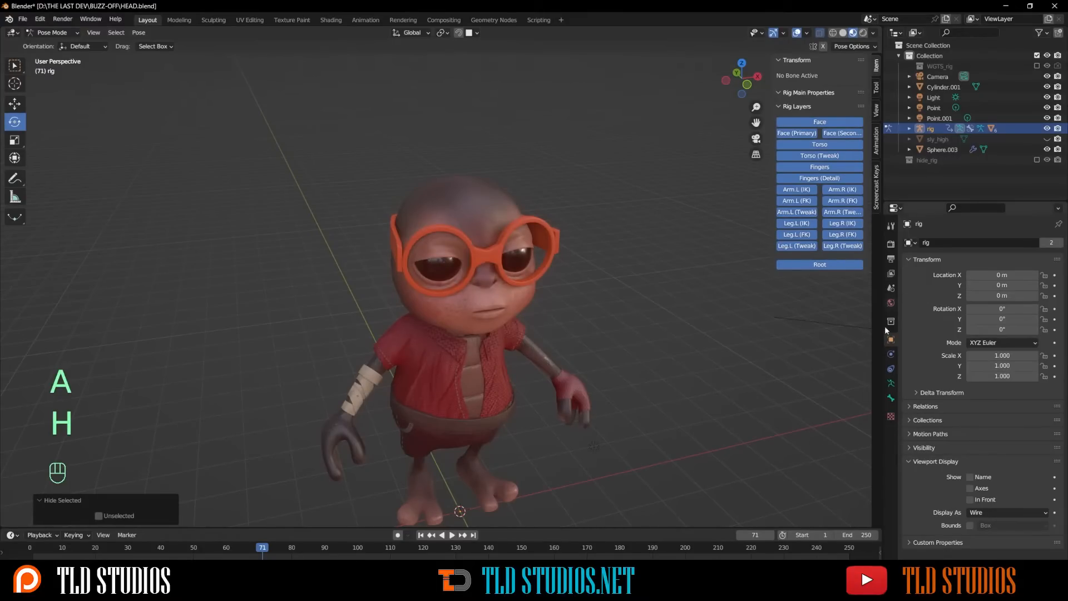
# Step: Turn on the armature's last bone layer in addition to the visible ones, and return to Object Mode
pyautogui.click(890, 383)
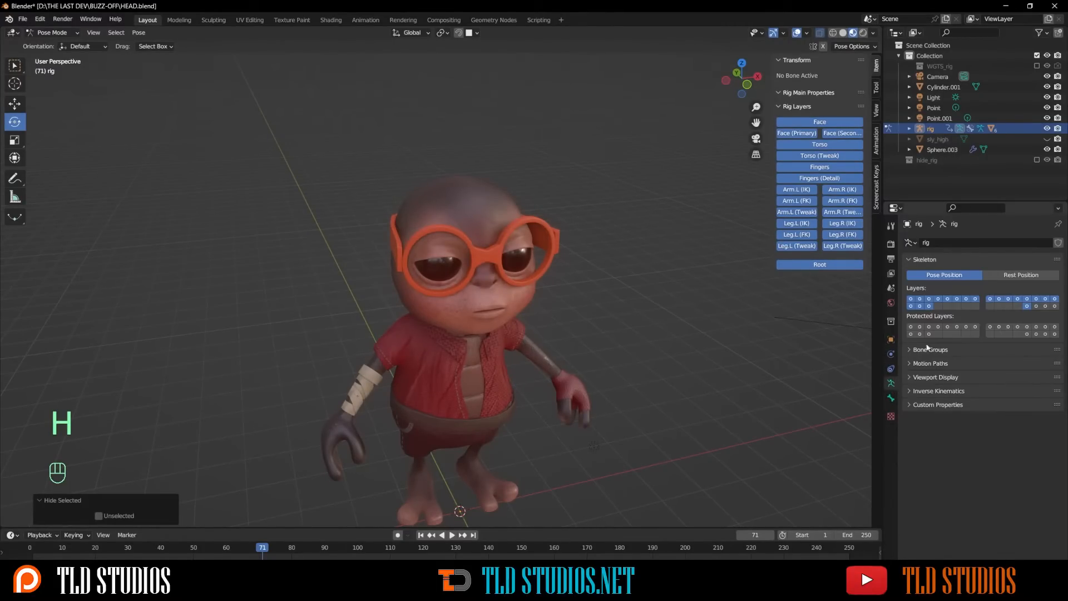
pyautogui.keyDown('shift'); pyautogui.click(1055, 306); pyautogui.keyUp('shift')
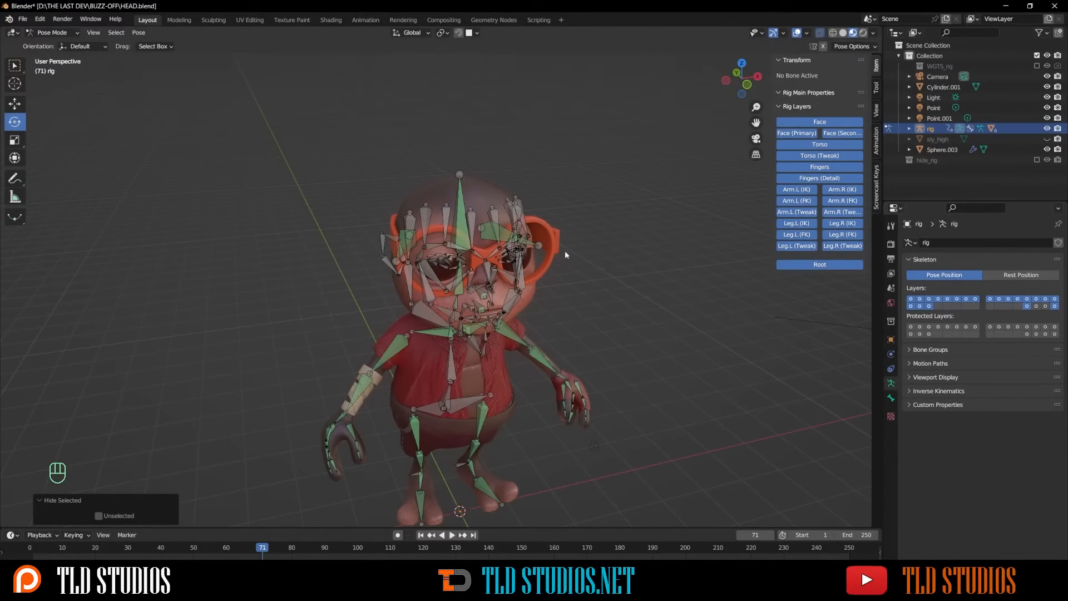
pyautogui.click(50, 32)
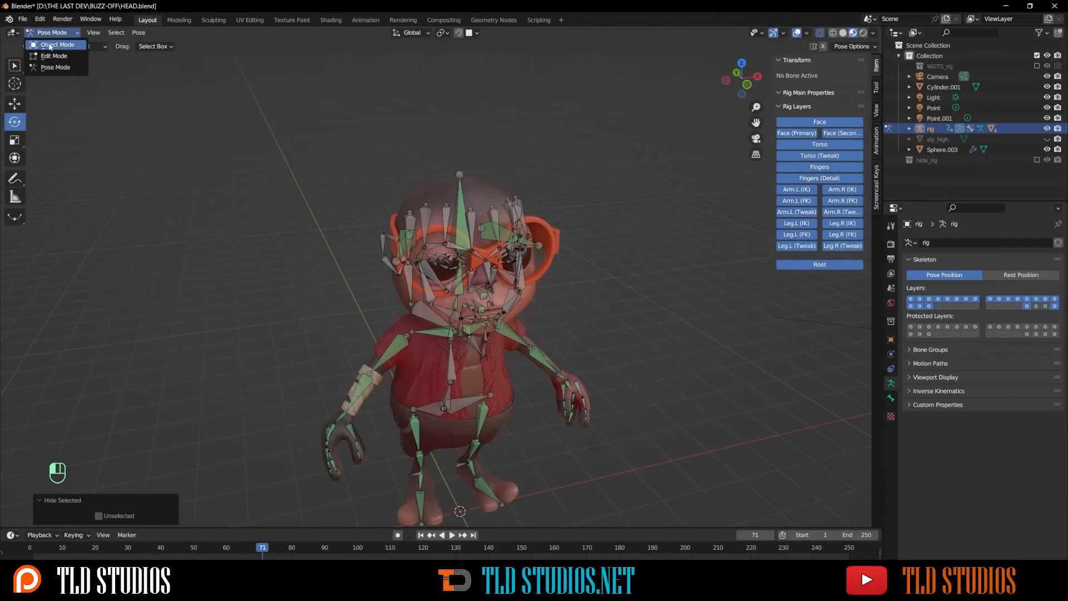
pyautogui.click(53, 45)
# Step: Select the goggles, add the rig to the selection as the active object, and enter Pose Mode
pyautogui.moveTo(510, 254); pyautogui.dragTo(574, 287, button='middle')
pyautogui.scroll(4, 574, 287)
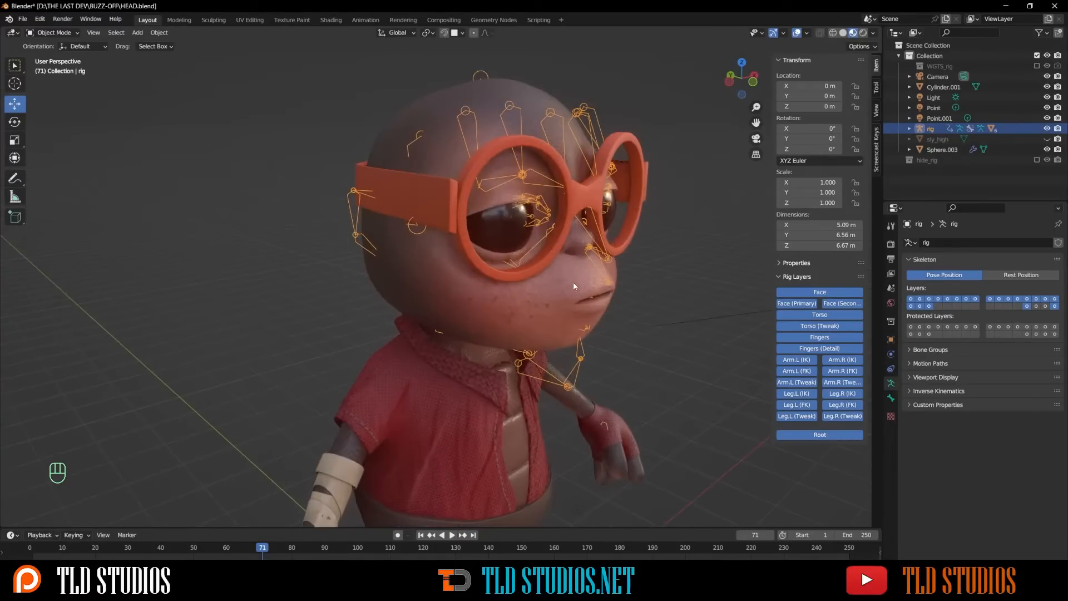
pyautogui.click(600, 195)
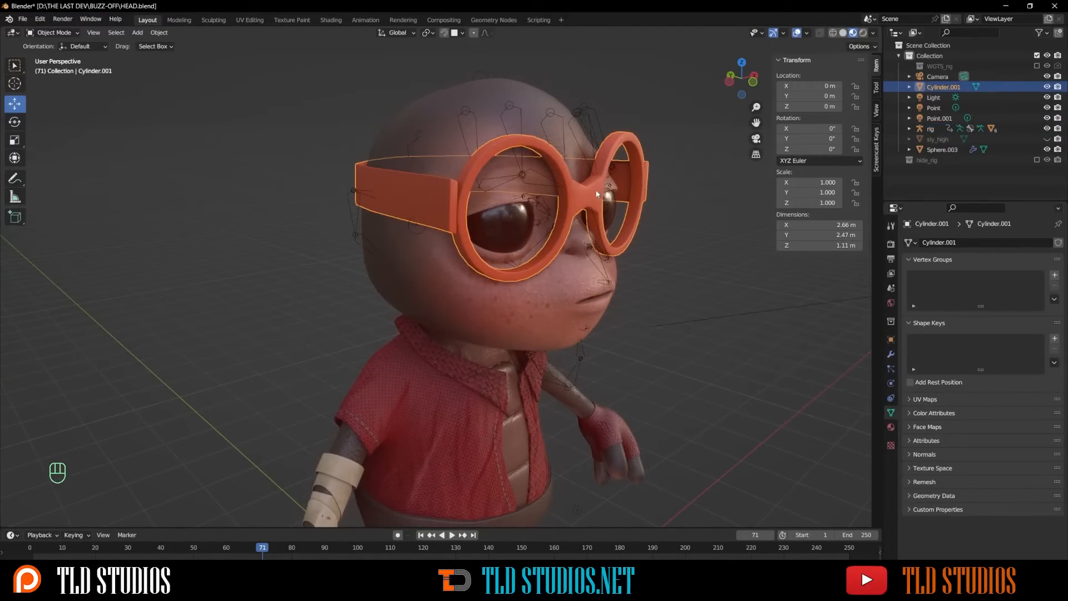
pyautogui.keyDown('shift'); pyautogui.click(598, 121); pyautogui.keyUp('shift')
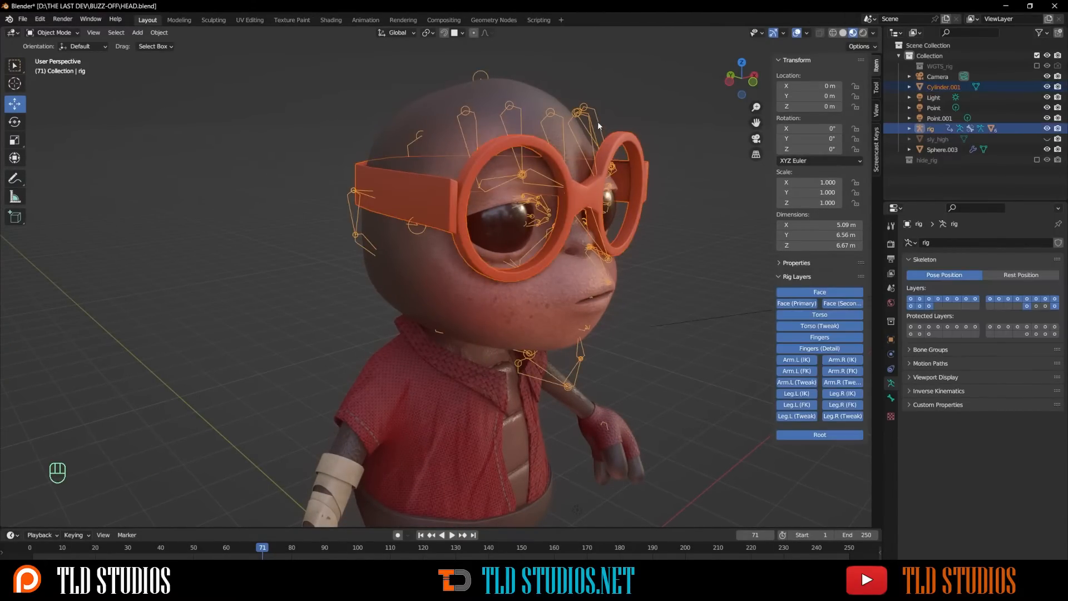
pyautogui.click(53, 34)
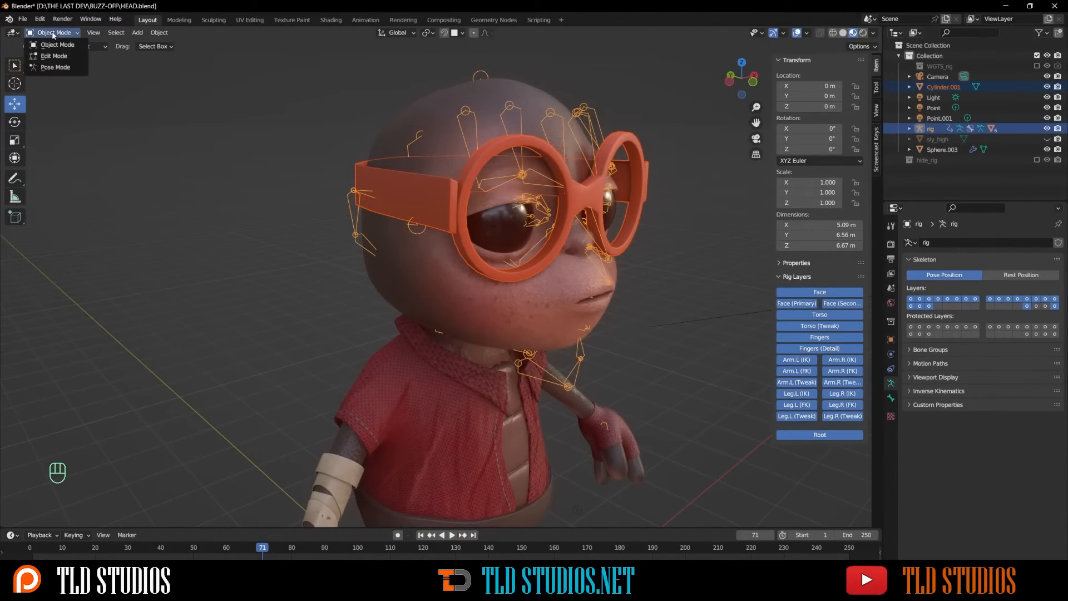
pyautogui.click(63, 70)
# Step: Parent the goggles to the head bone ORG-spine.006 with the Bone option
pyautogui.moveTo(288, 166); pyautogui.dragTo(486, 196, button='middle')
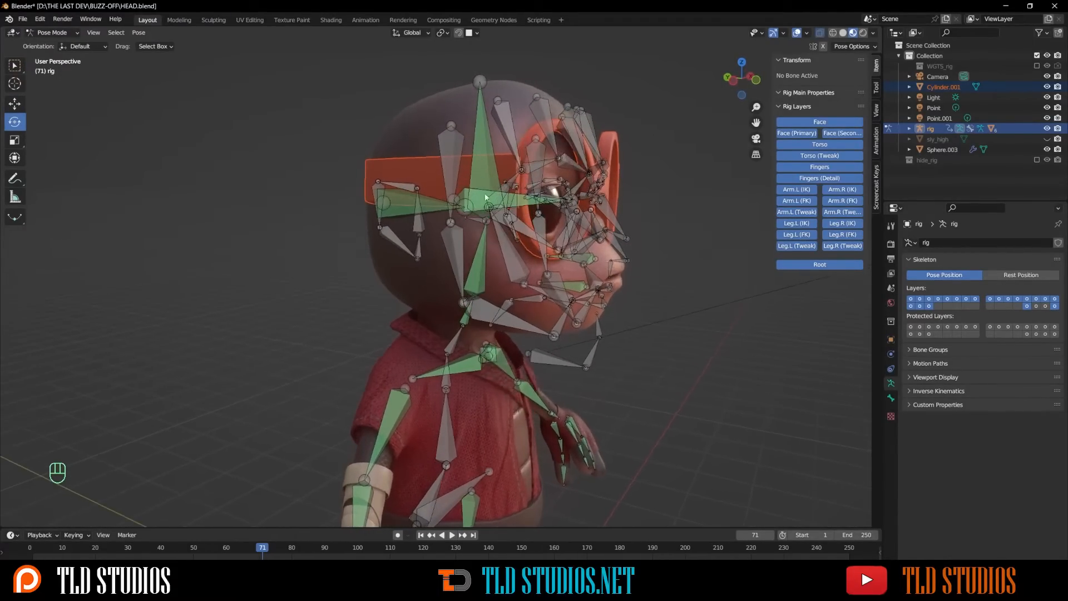
pyautogui.click(489, 157)
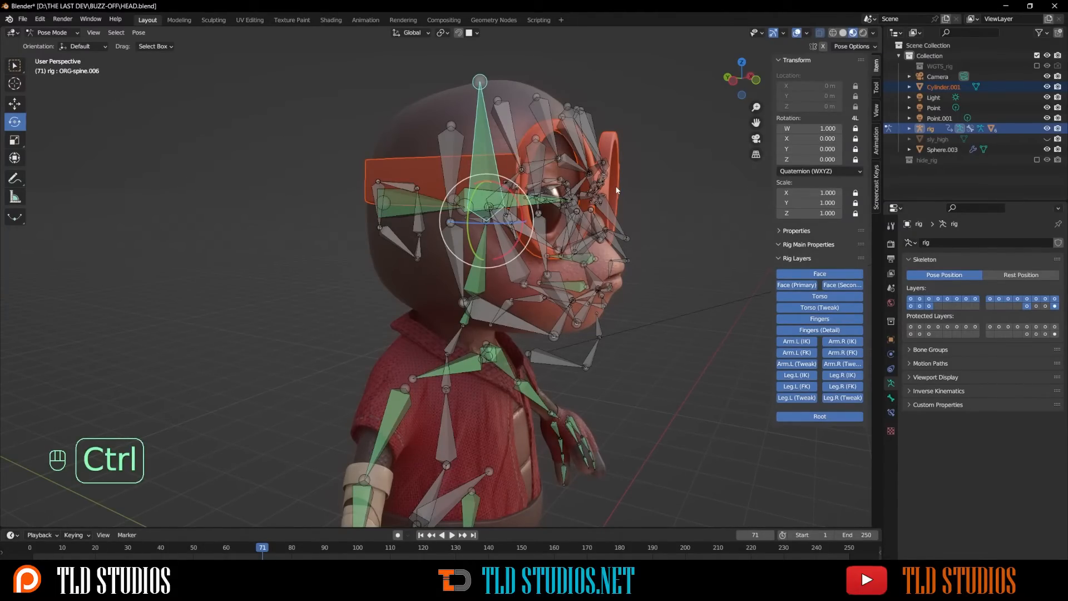
pyautogui.hotkey('ctrl', 'p')
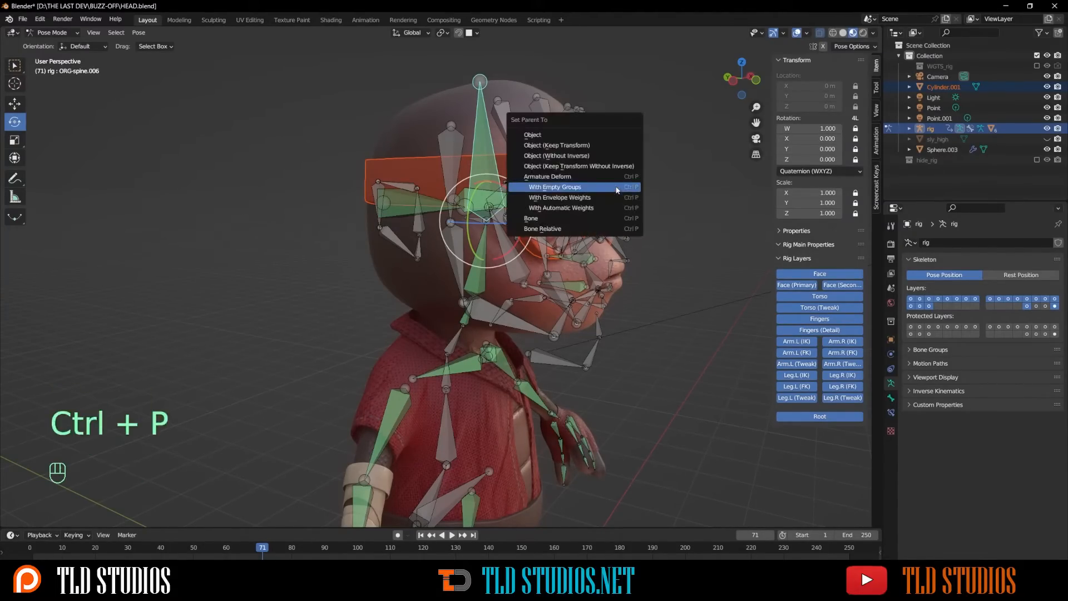
pyautogui.click(566, 223)
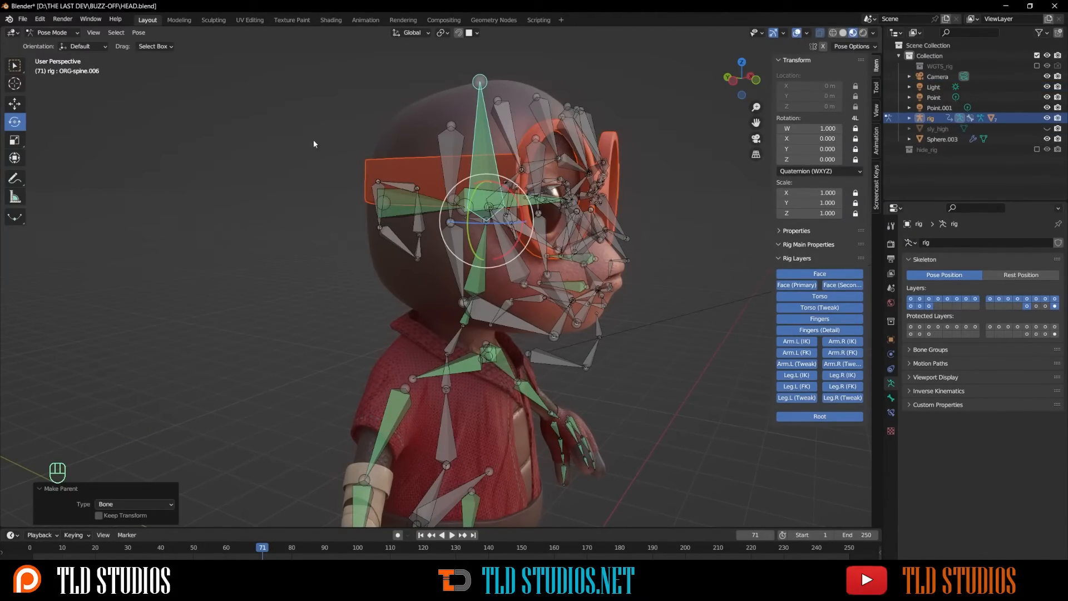
# Step: Turn off the armature's last bone layer and reveal the rig's hidden control bones
pyautogui.click(227, 150)
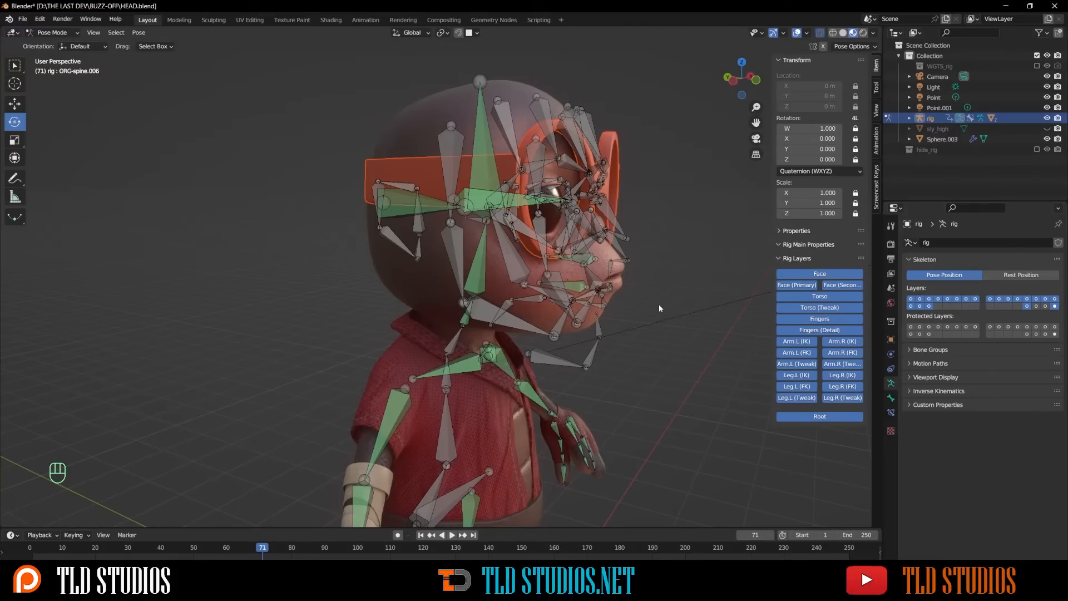
pyautogui.press('a')
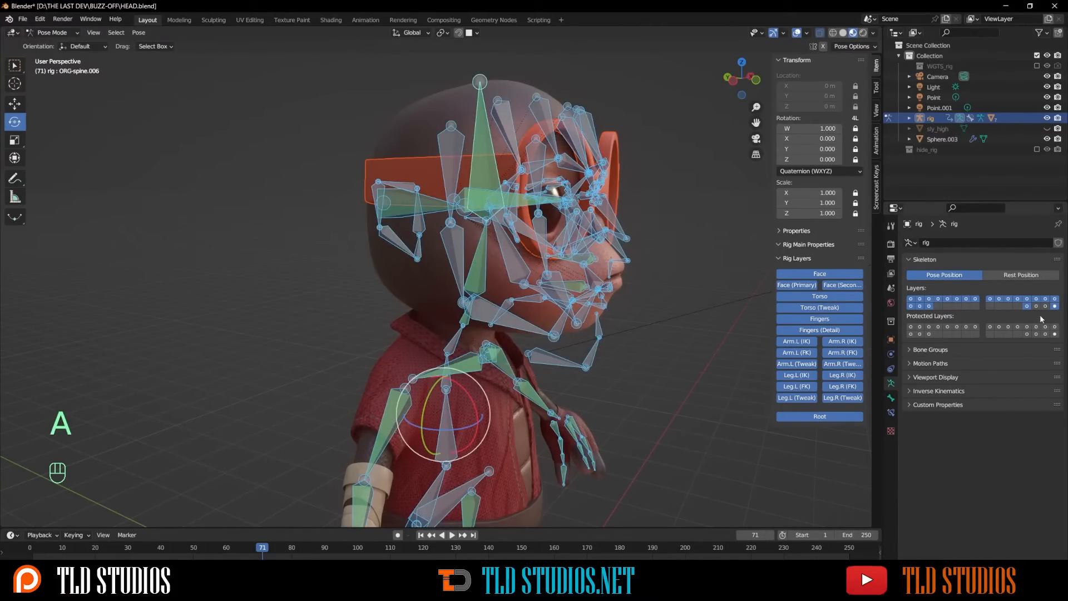
pyautogui.keyDown('shift'); pyautogui.click(1055, 306); pyautogui.keyUp('shift')
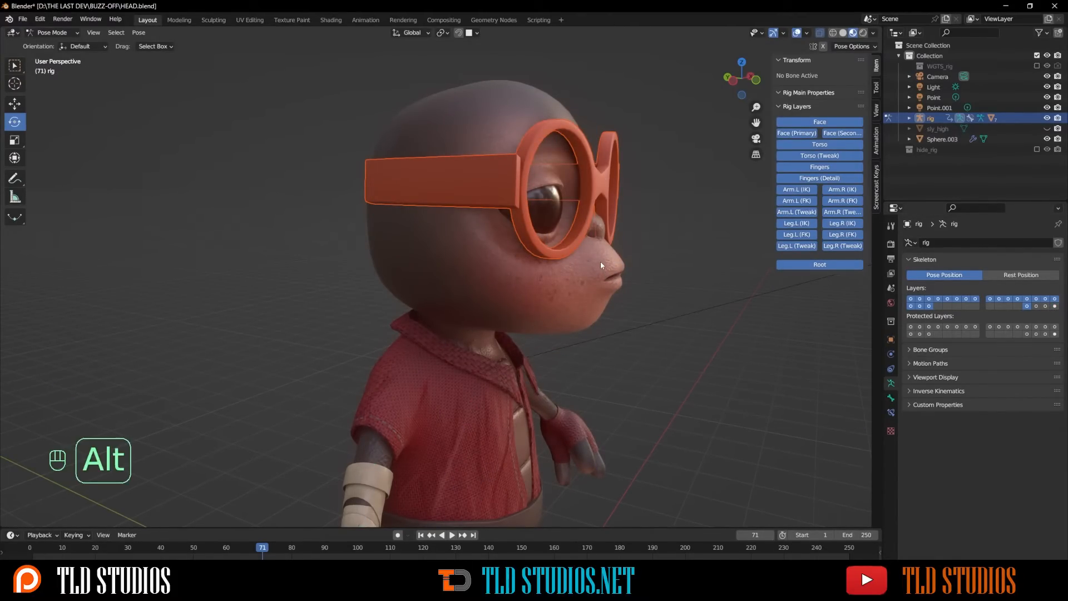
pyautogui.hotkey('alt', 'h')
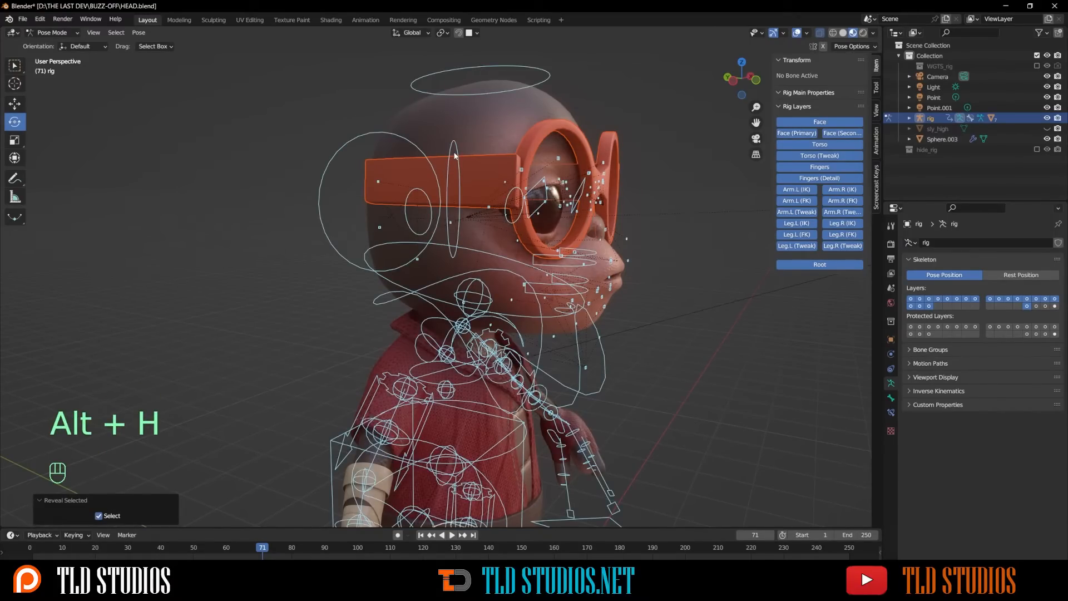
# Step: Test the goggles' parenting by freely rotating the head control bone, and cancel the rotation
pyautogui.click(465, 97)
pyautogui.scroll(-3, 501, 150)
pyautogui.moveTo(515, 171); pyautogui.dragTo(470, 178, button='middle')
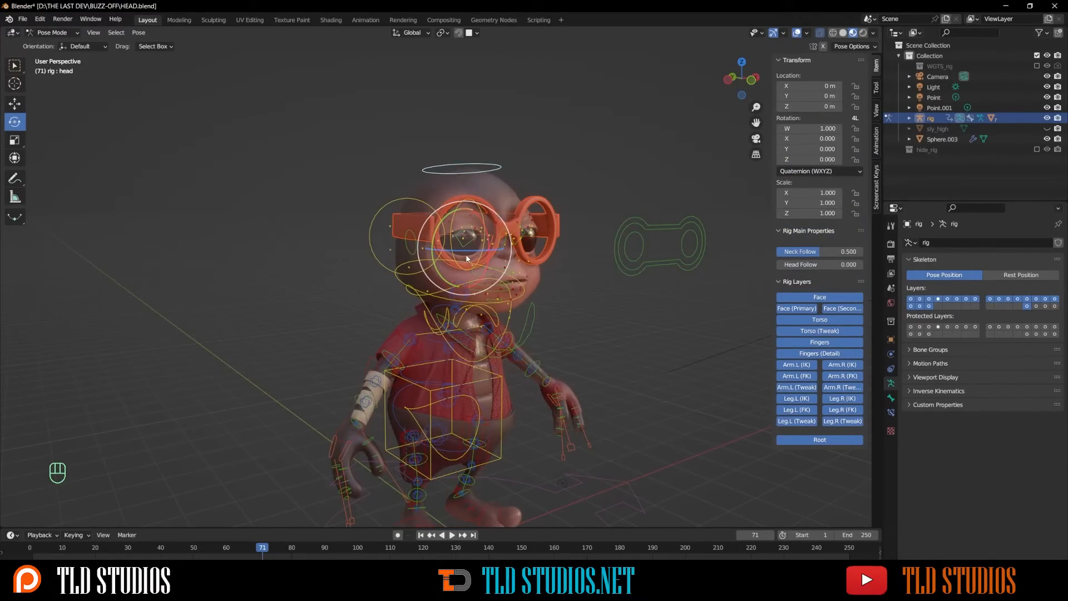
pyautogui.scroll(4, 466, 257)
pyautogui.press('r')
pyautogui.press('r')
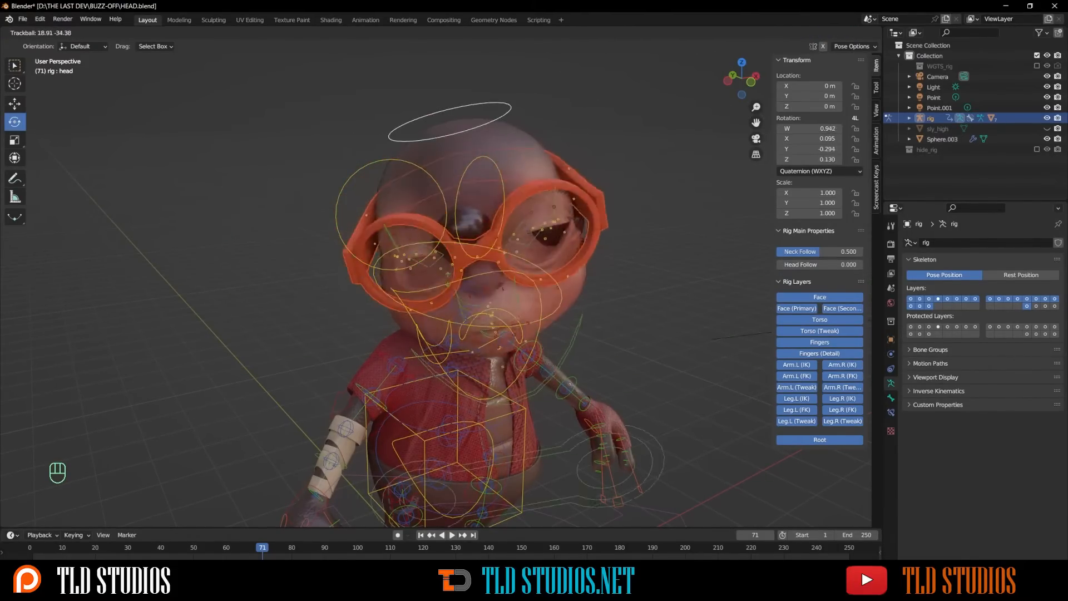
pyautogui.rightClick(462, 254)
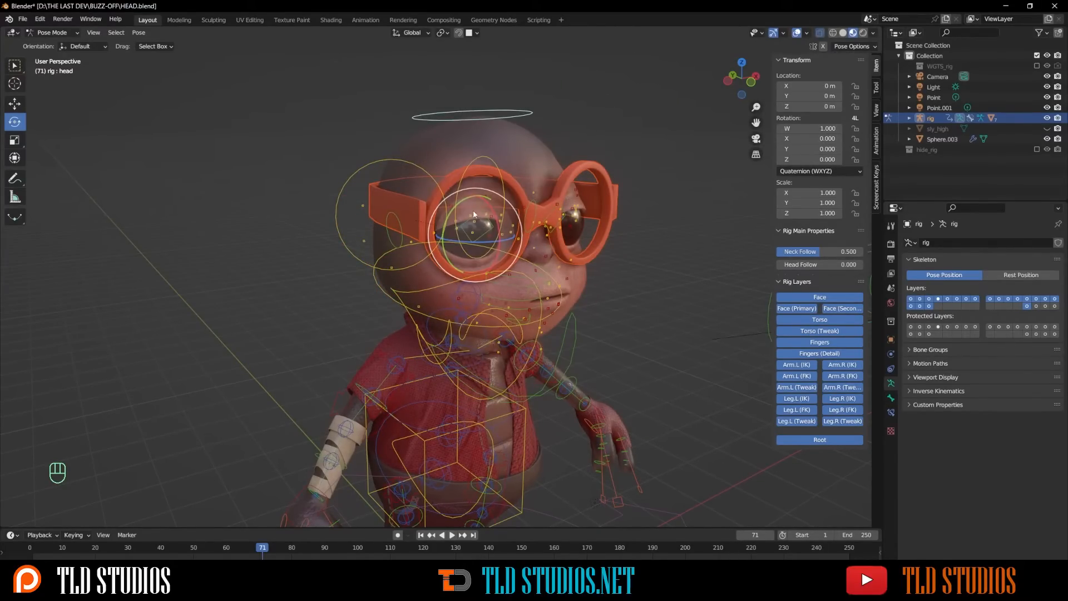
# Step: Return the rig to Object Mode and select the character's eyes mesh
pyautogui.click(62, 35)
pyautogui.click(55, 26)
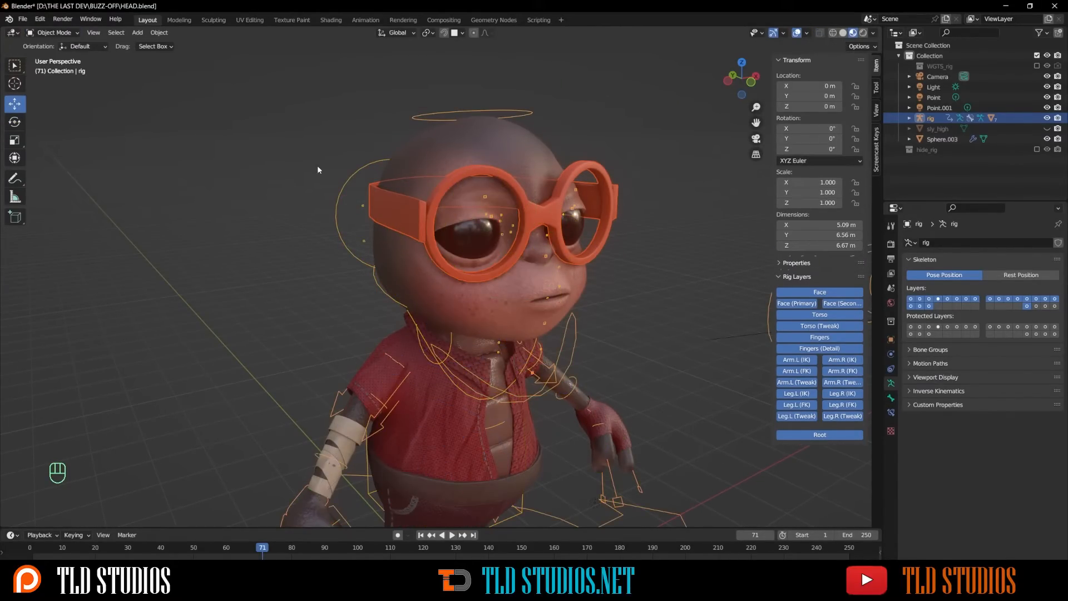
pyautogui.moveTo(462, 240); pyautogui.dragTo(417, 224, button='middle')
pyautogui.keyDown('shift'); pyautogui.moveTo(472, 272); pyautogui.dragTo(453, 230, button='middle'); pyautogui.keyUp('shift')
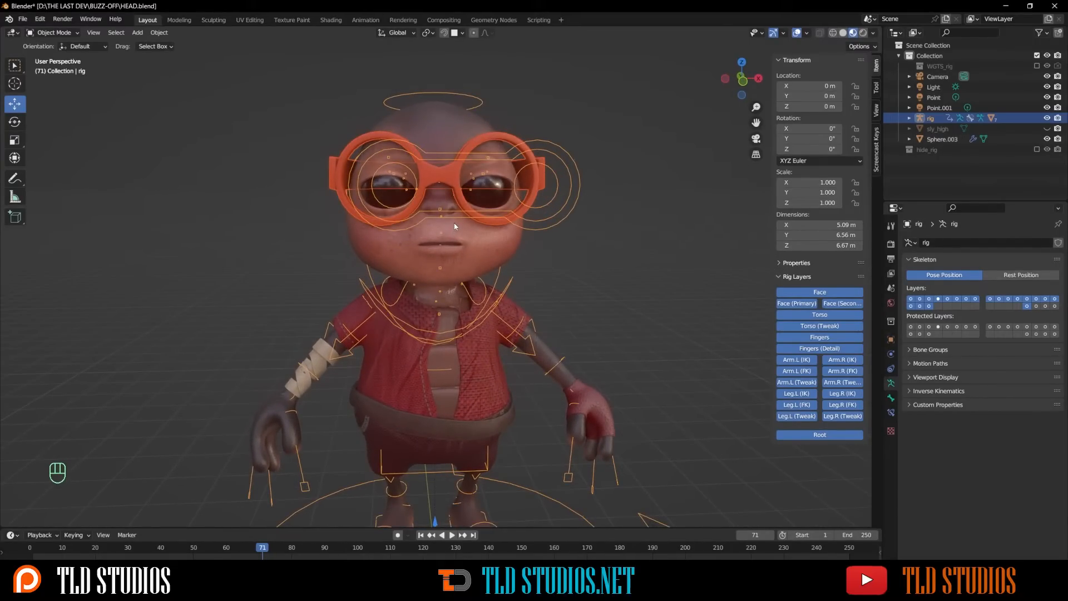
pyautogui.scroll(-3, 454, 221)
pyautogui.scroll(5, 485, 239)
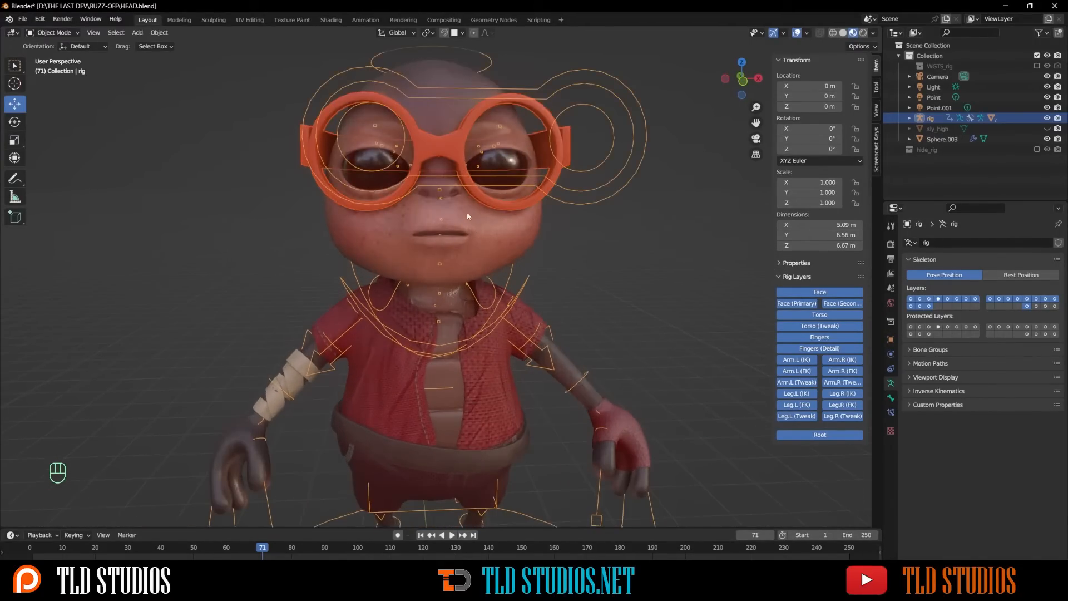
pyautogui.click(503, 162)
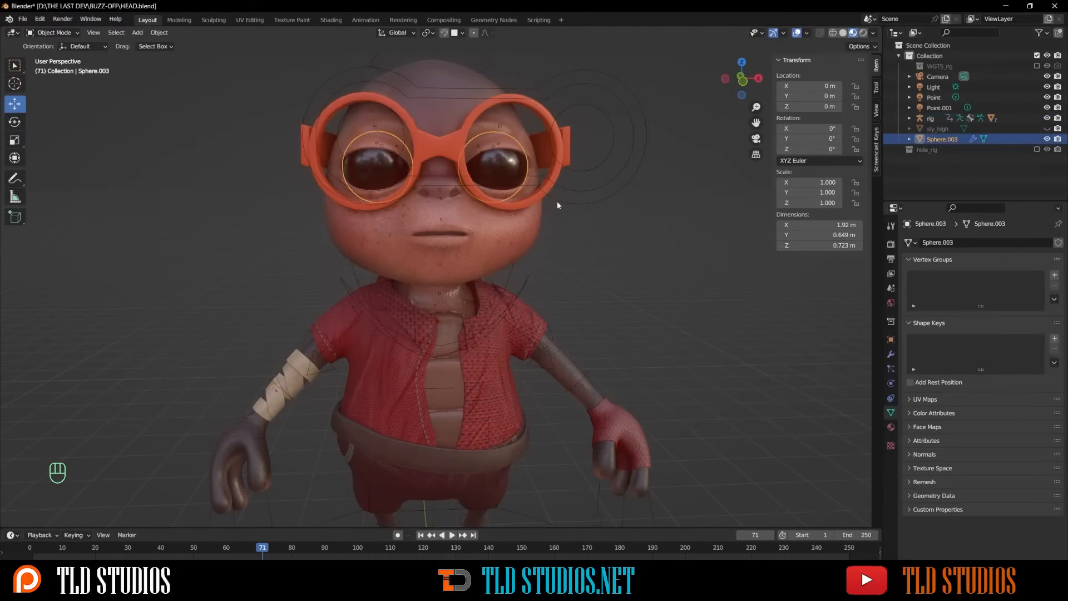
# Step: Set the eye material's base color to dark red with hue 0.003, saturation 0.933 and value 0.090
pyautogui.click(891, 427)
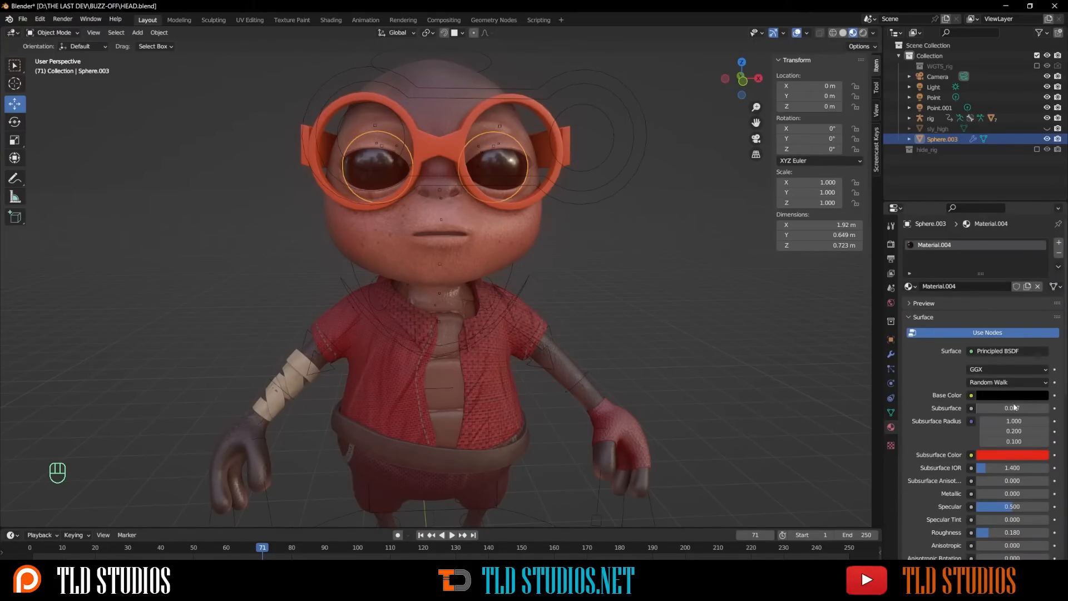
pyautogui.click(993, 394)
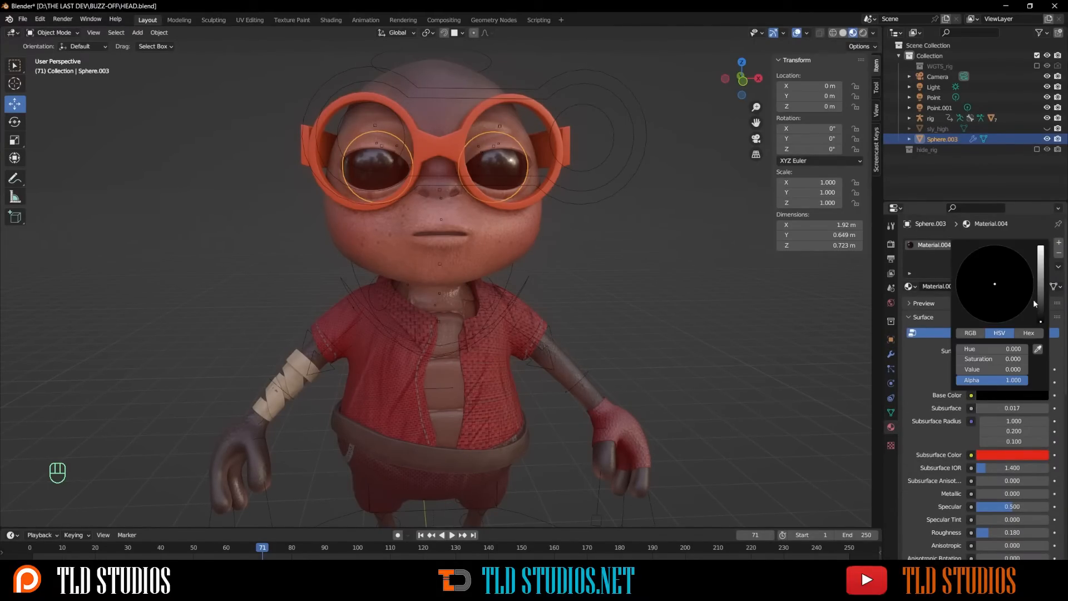
pyautogui.moveTo(1041, 312); pyautogui.dragTo(1040, 296)
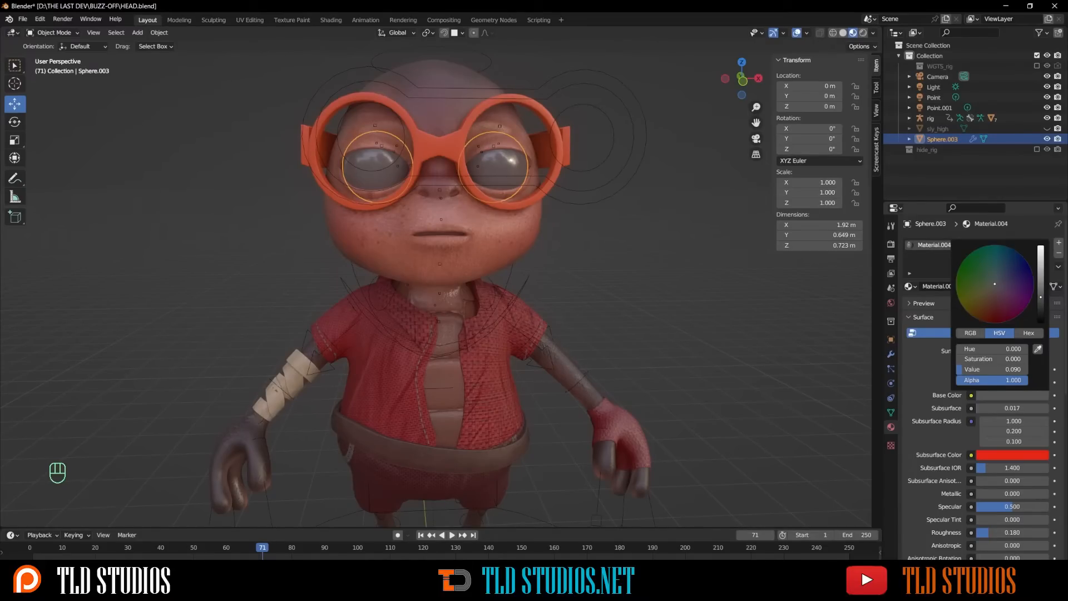
pyautogui.moveTo(1004, 319); pyautogui.dragTo(993, 314)
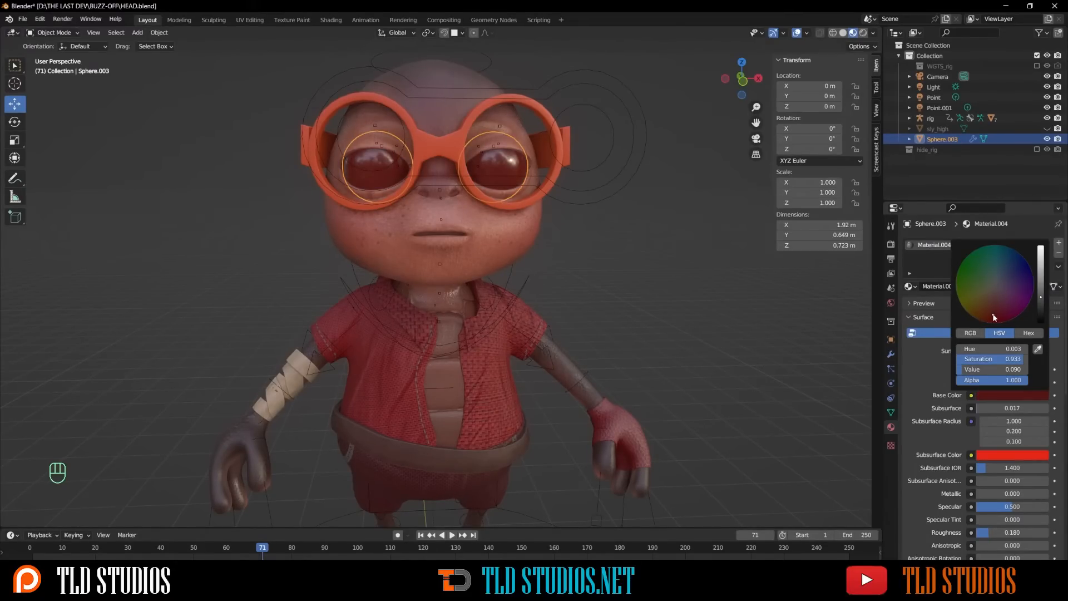
pyautogui.click(719, 264)
pyautogui.scroll(-5, 675, 259)
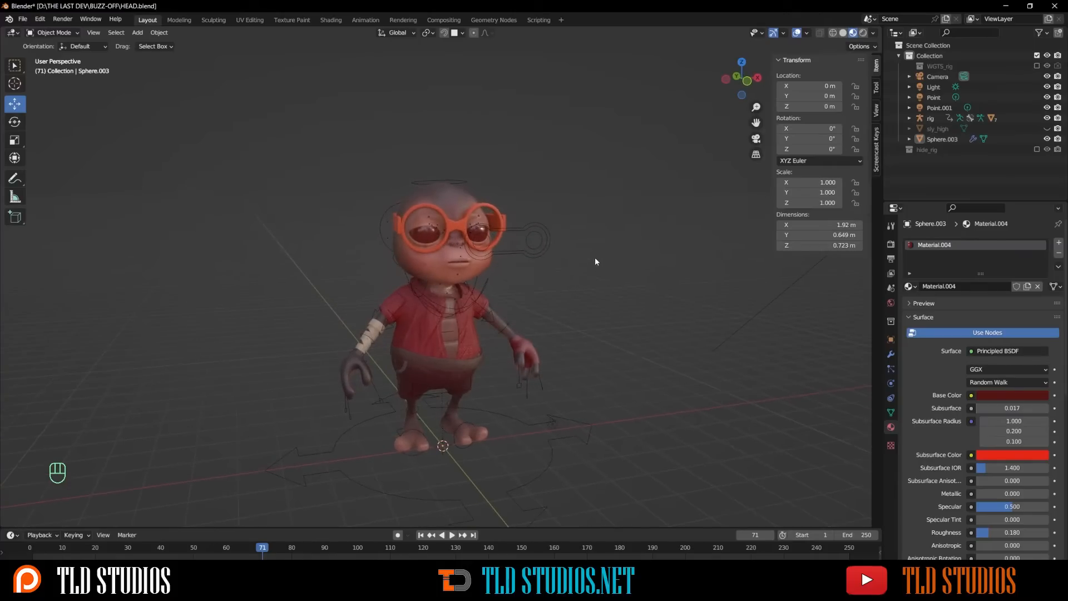
# Step: Change the goggles material's base color to cyan with hue 0.543, saturation 1.000 and value 0.496
pyautogui.scroll(5, 595, 257)
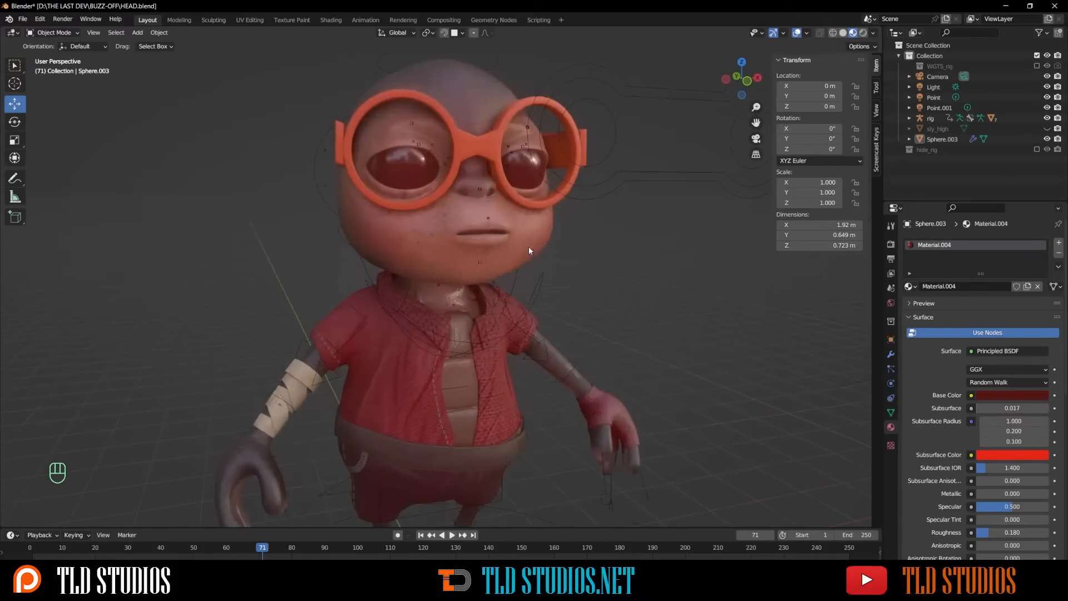
pyautogui.click(501, 161)
pyautogui.click(996, 394)
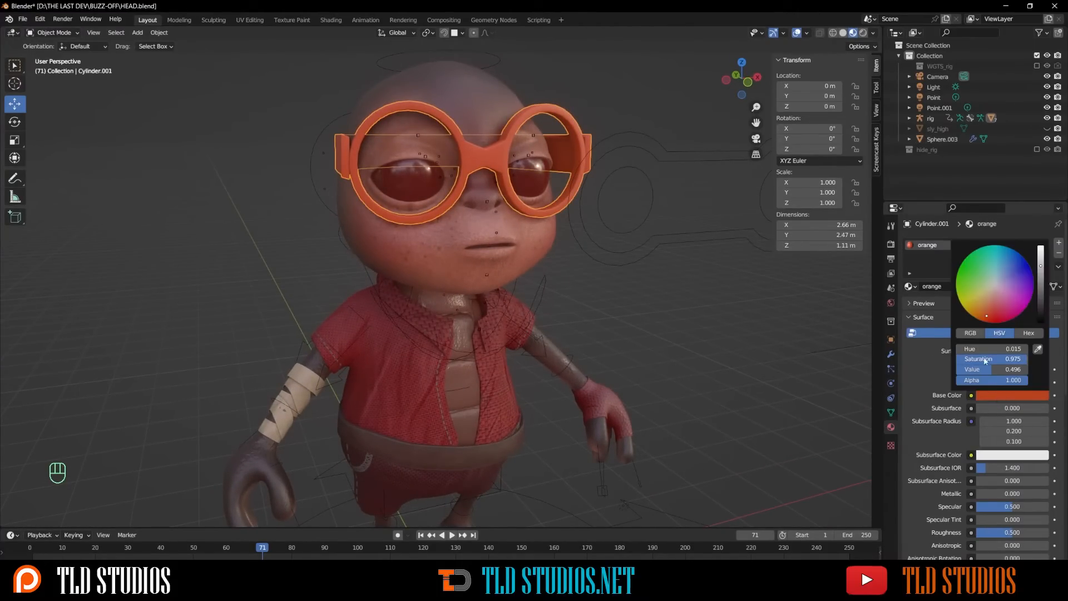
pyautogui.click(988, 305)
pyautogui.moveTo(988, 306); pyautogui.dragTo(1000, 245)
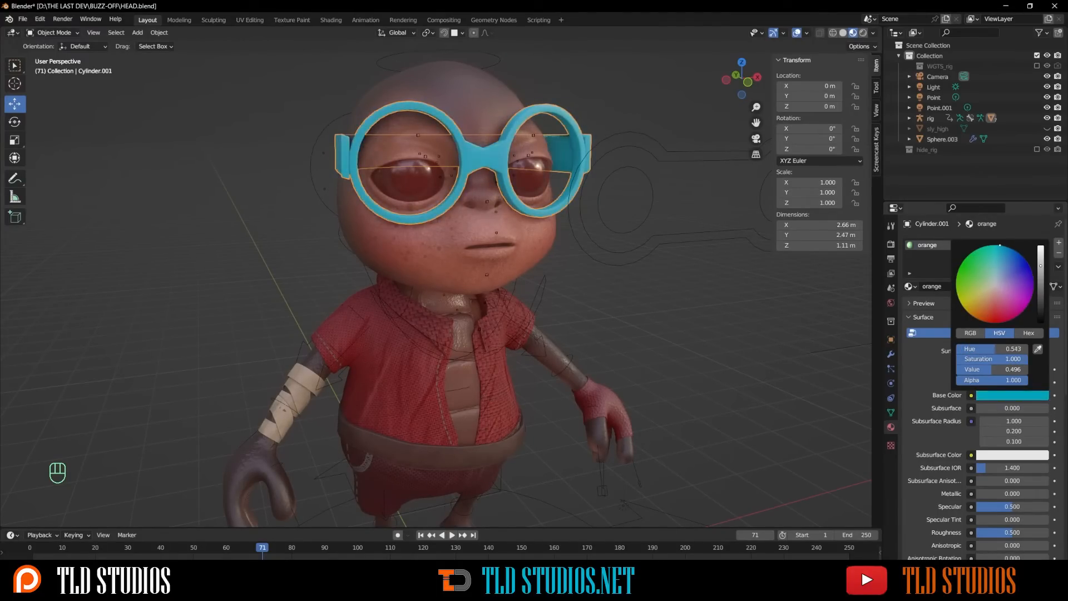
pyautogui.scroll(-3, 610, 309)
pyautogui.moveTo(612, 312); pyautogui.dragTo(574, 310, button='middle')
pyautogui.scroll(3, 574, 310)
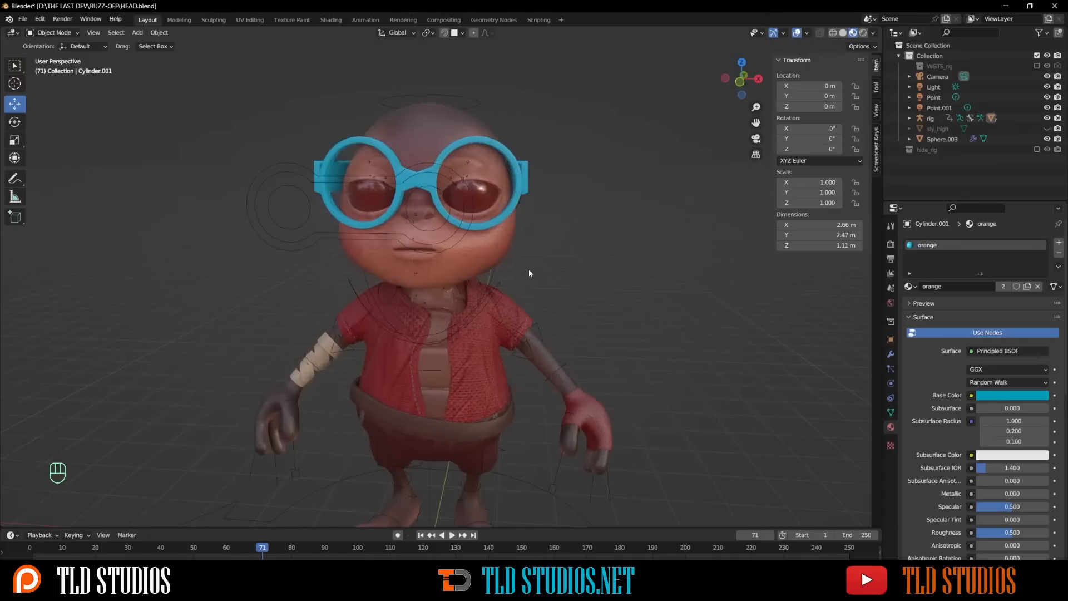
# Step: Remove the Subdivision modifier from the eyes mesh and apply its Mirror modifier
pyautogui.moveTo(528, 268); pyautogui.dragTo(592, 275, button='middle')
pyautogui.scroll(3, 575, 273)
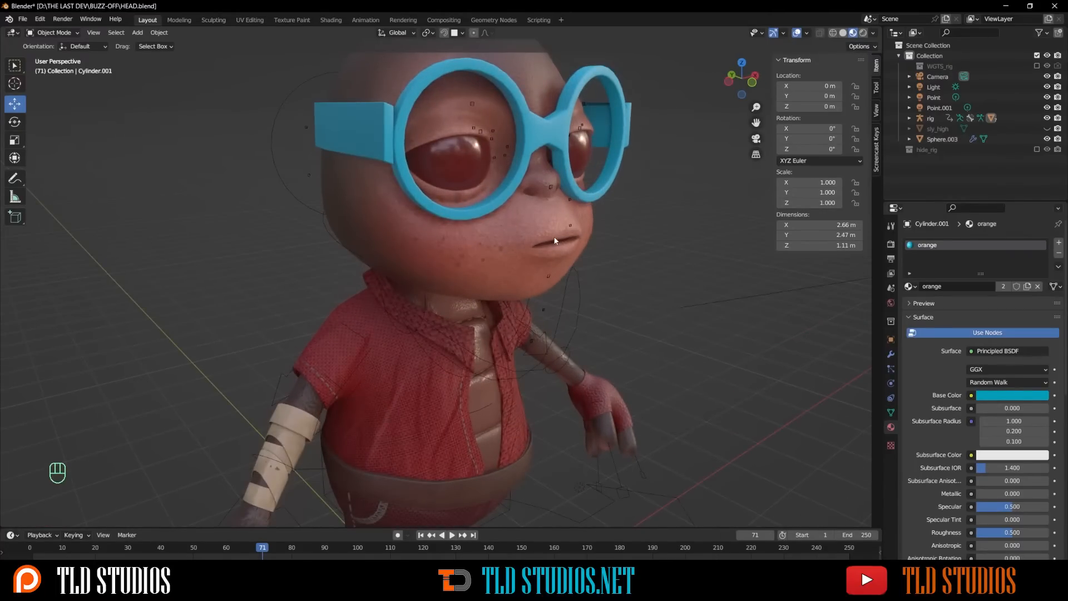
pyautogui.moveTo(555, 239); pyautogui.dragTo(531, 240, button='middle')
pyautogui.scroll(-2, 529, 240)
pyautogui.click(430, 210)
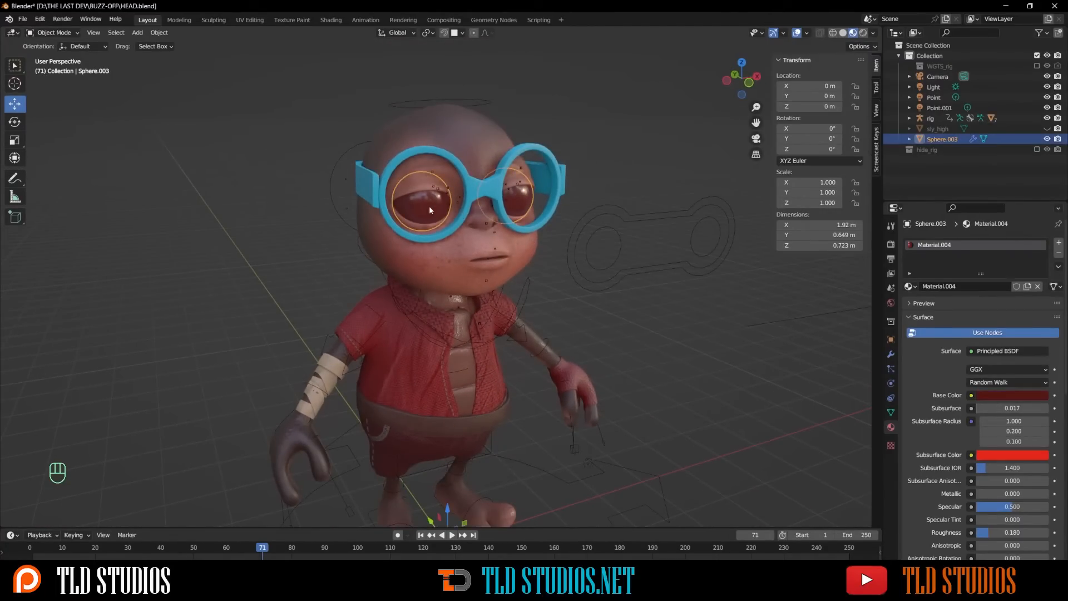
pyautogui.click(891, 356)
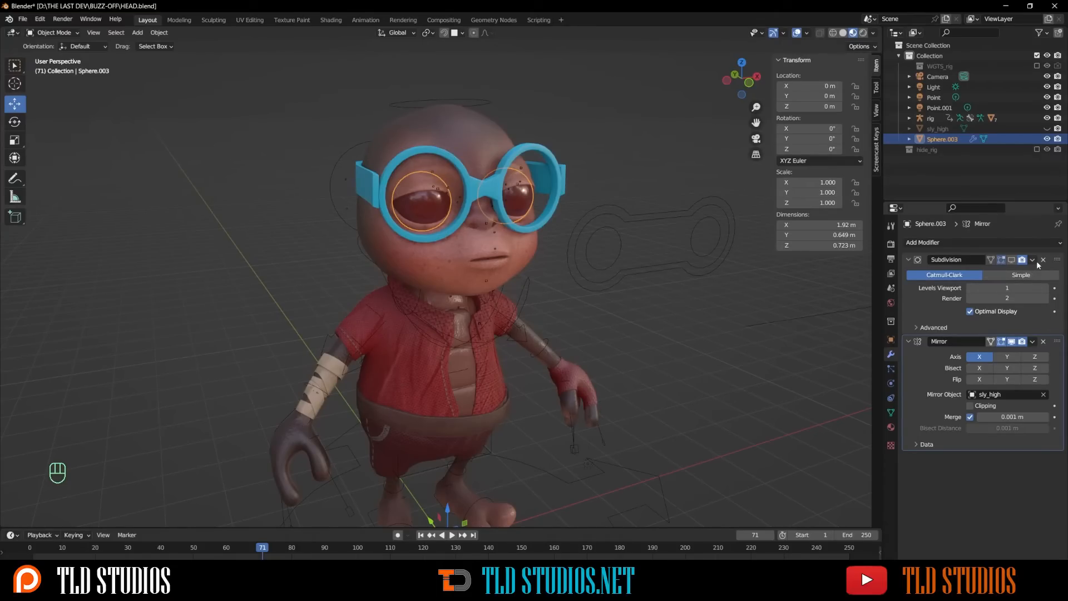
pyautogui.click(1011, 260)
pyautogui.click(1043, 260)
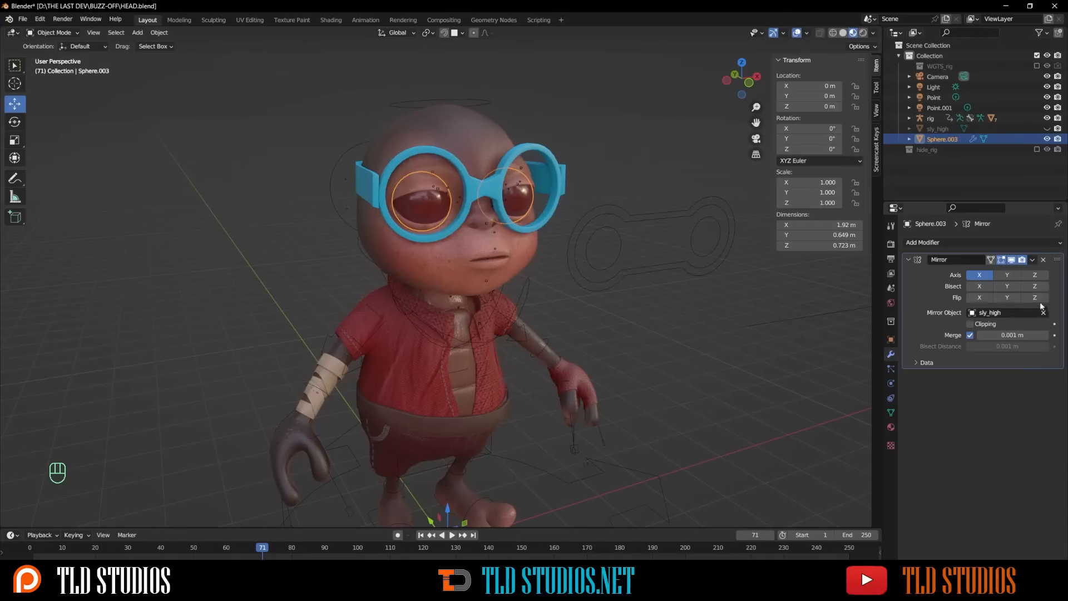
pyautogui.click(1032, 260)
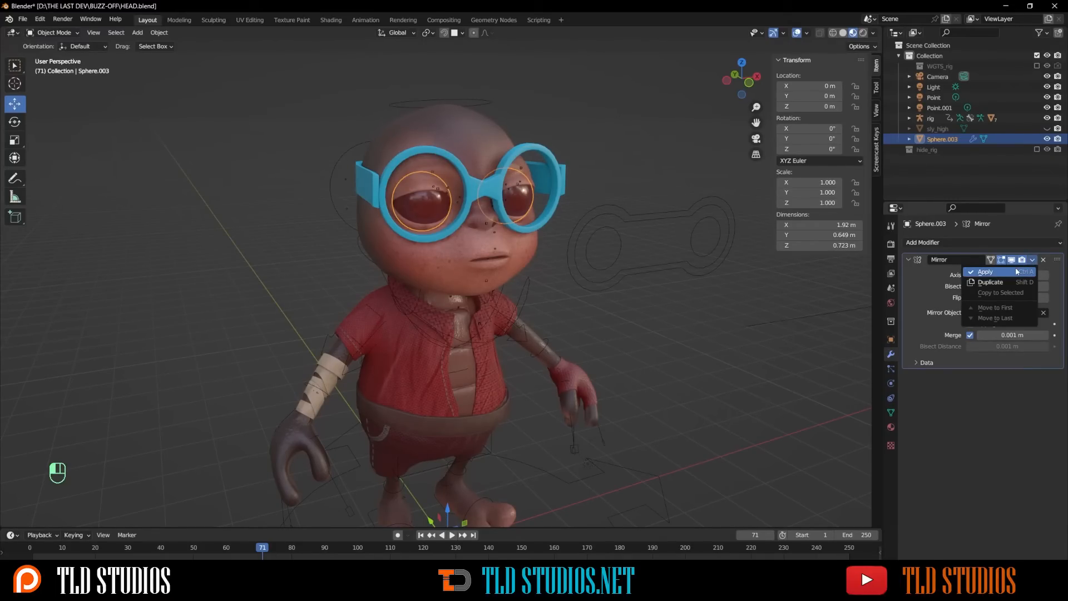
pyautogui.click(1016, 272)
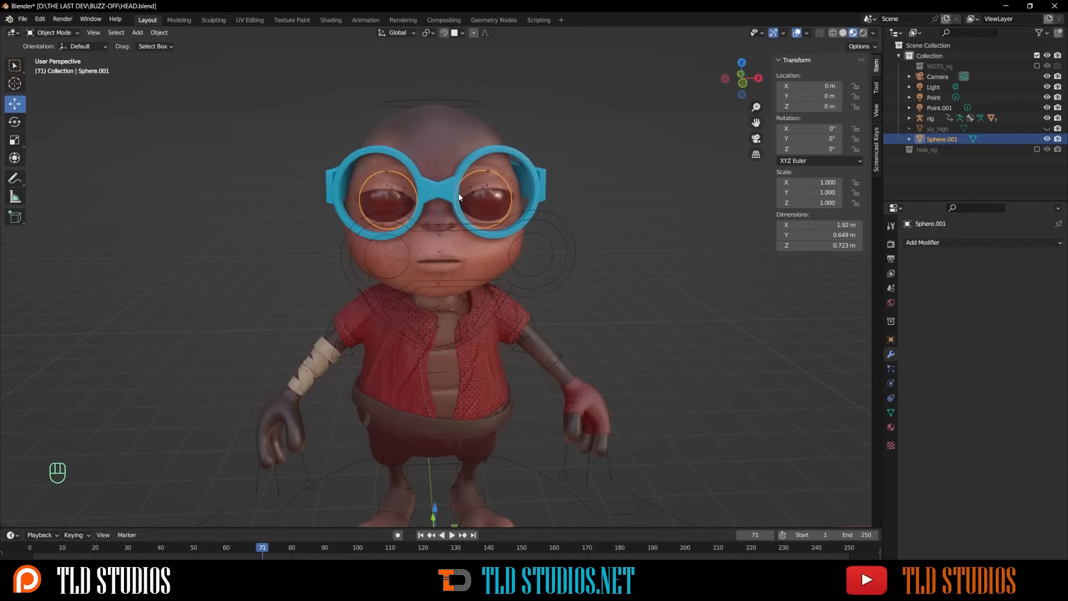
# Step: Switch the rig to Pose Mode and hide all its visible control bones again
pyautogui.moveTo(459, 196)
pyautogui.mouseDown(button='middle')
pyautogui.moveTo(479, 196)
pyautogui.moveTo(467, 193)
pyautogui.mouseUp(button='middle')
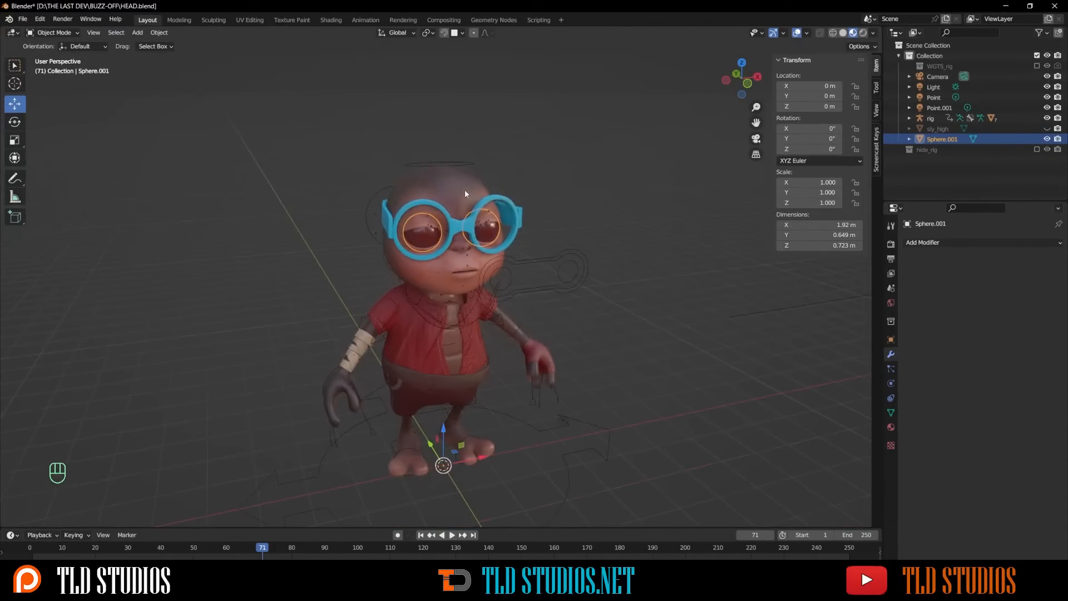
pyautogui.click(505, 259)
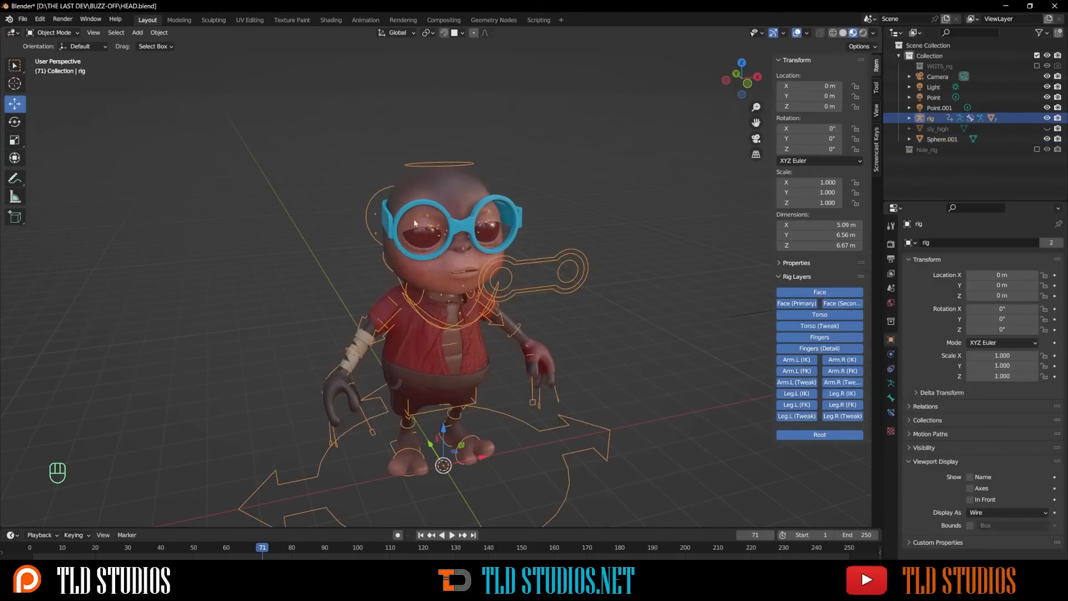
pyautogui.click(59, 33)
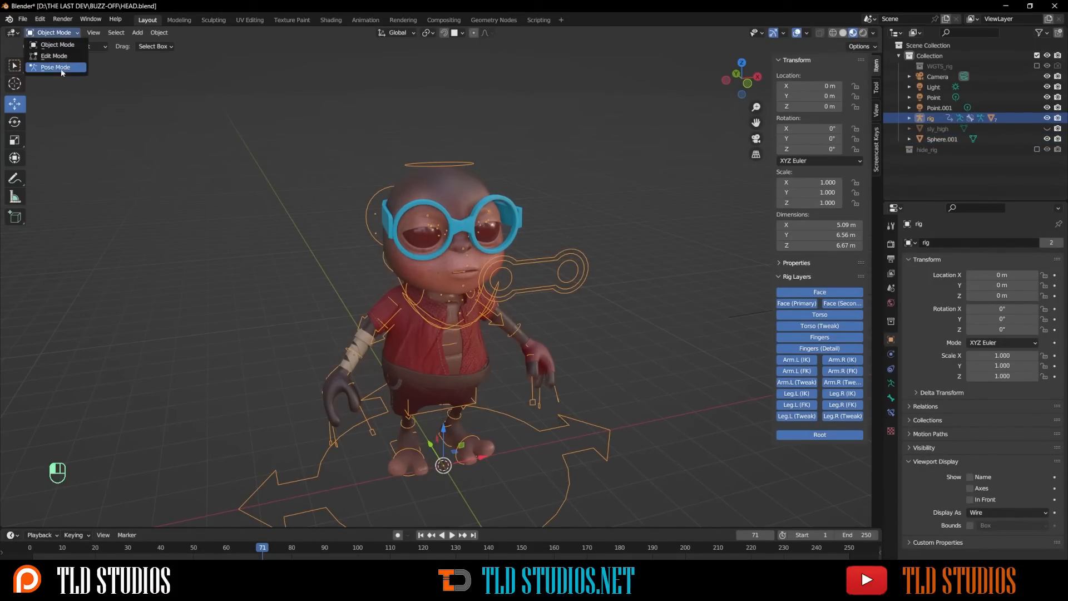
pyautogui.click(55, 66)
pyautogui.press('a')
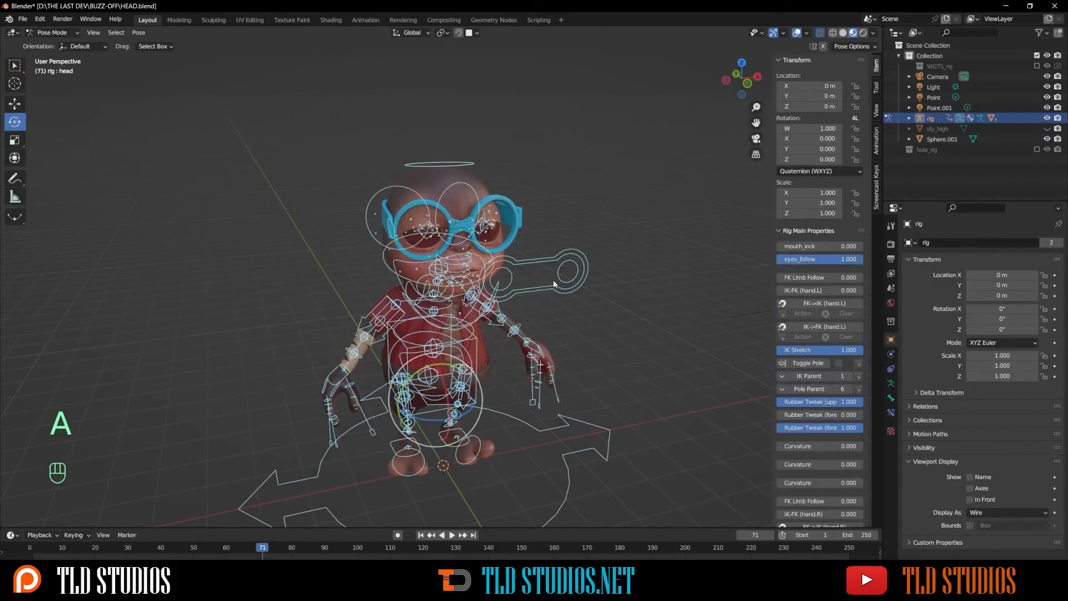
pyautogui.press('h')
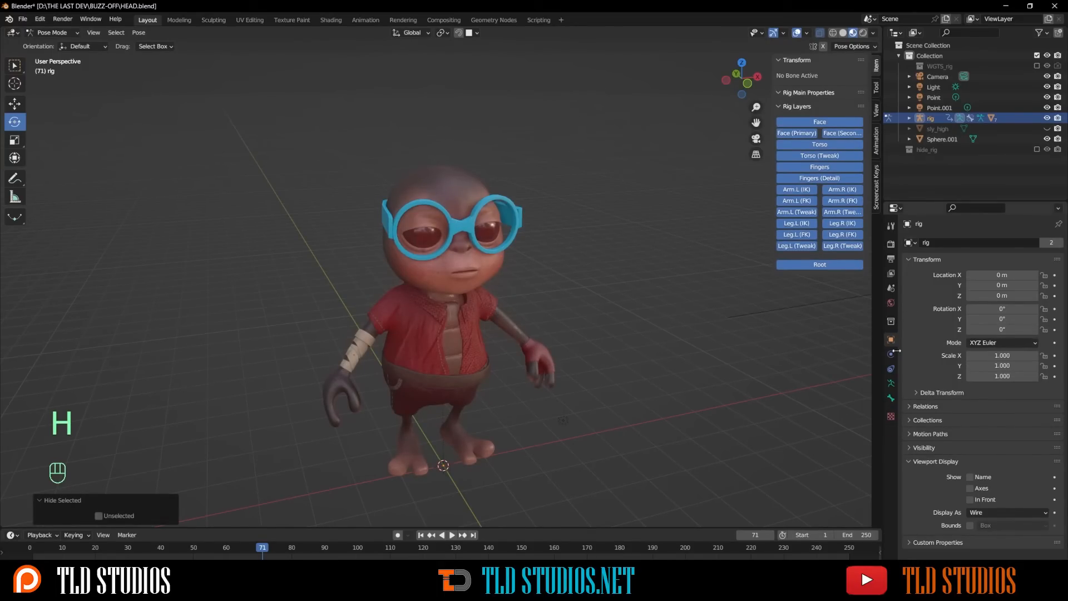
# Step: Show the armature's last bone layer along with the visible ones, and go back to Object Mode
pyautogui.click(891, 383)
pyautogui.keyDown('shift'); pyautogui.click(1055, 306); pyautogui.keyUp('shift')
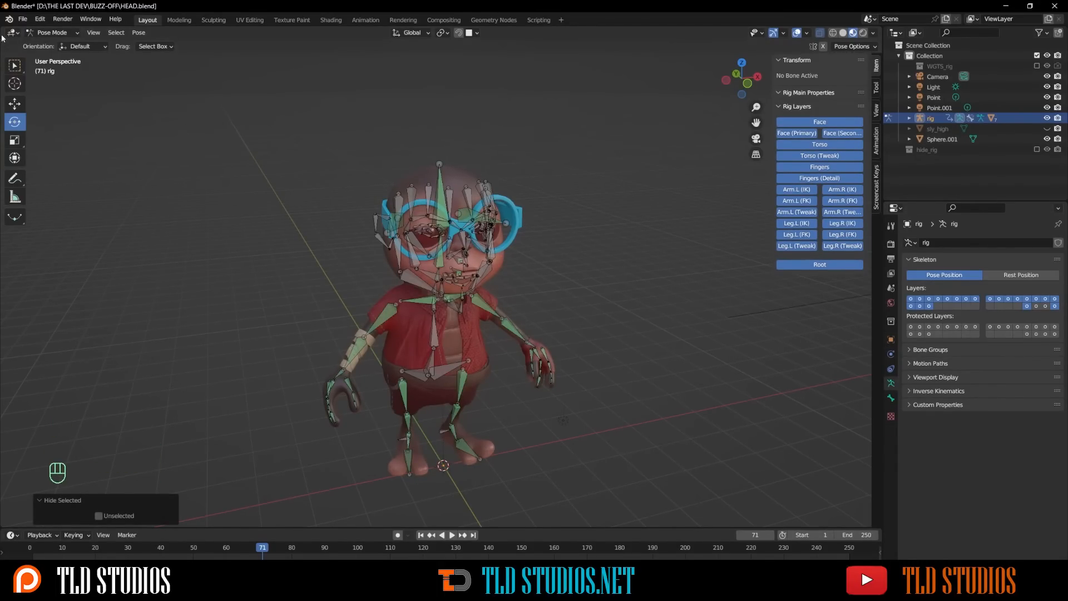
pyautogui.click(52, 32)
pyautogui.click(53, 45)
# Step: Rename the eyes mesh object as eyes1
pyautogui.scroll(5, 352, 167)
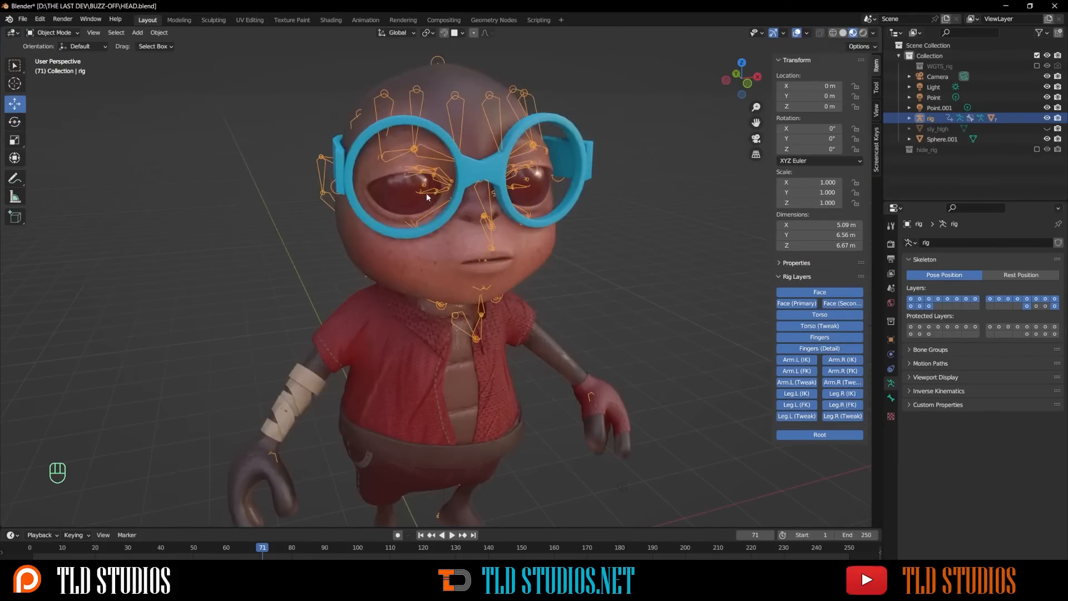
pyautogui.click(387, 189)
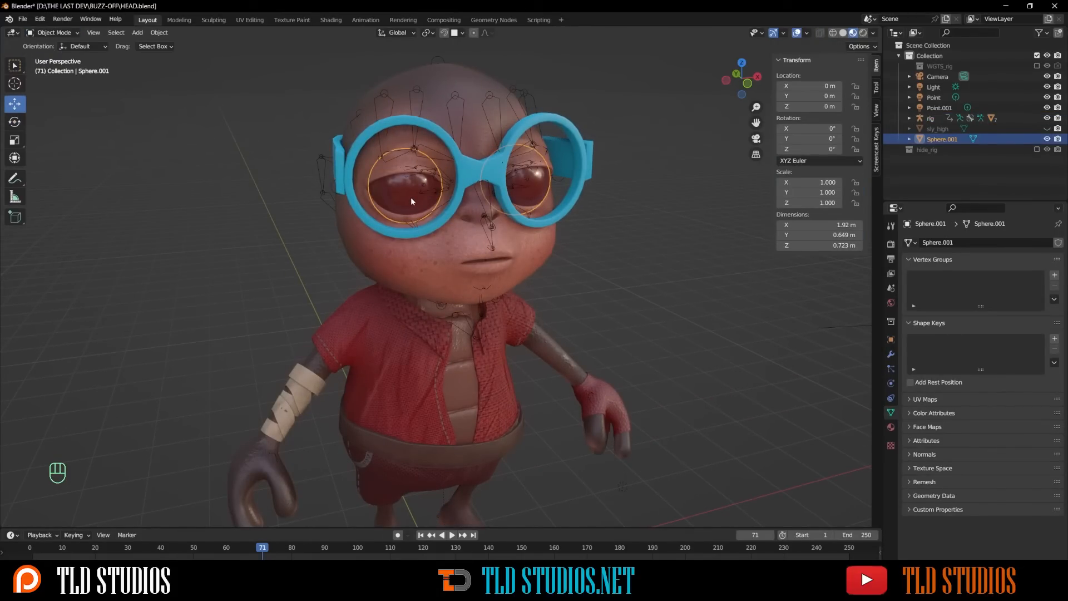
pyautogui.press('F2')
pyautogui.write('ey')
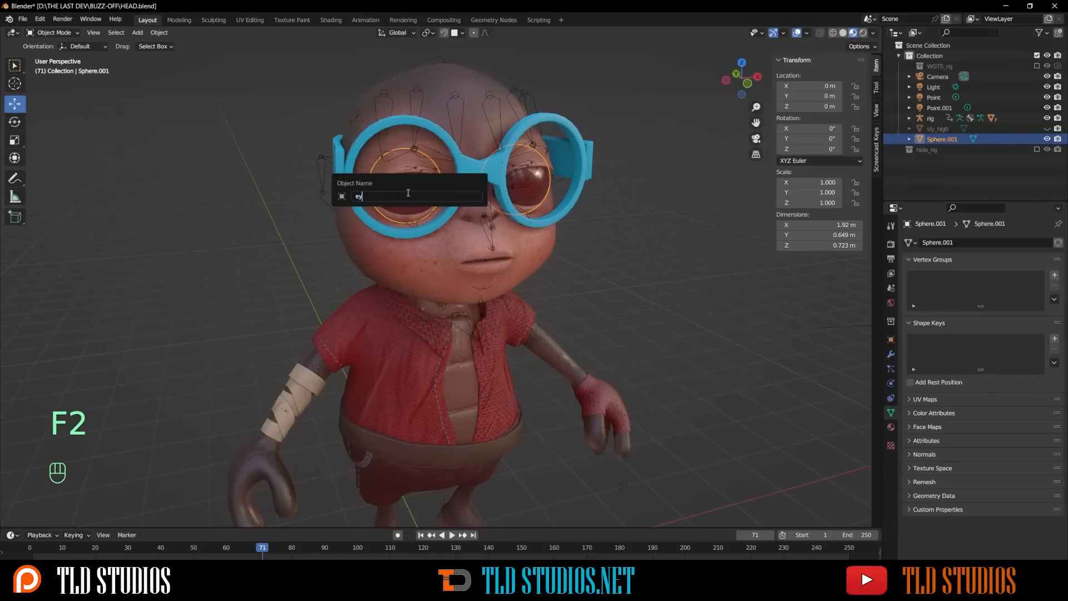
pyautogui.write('es1')
pyautogui.press('Return')
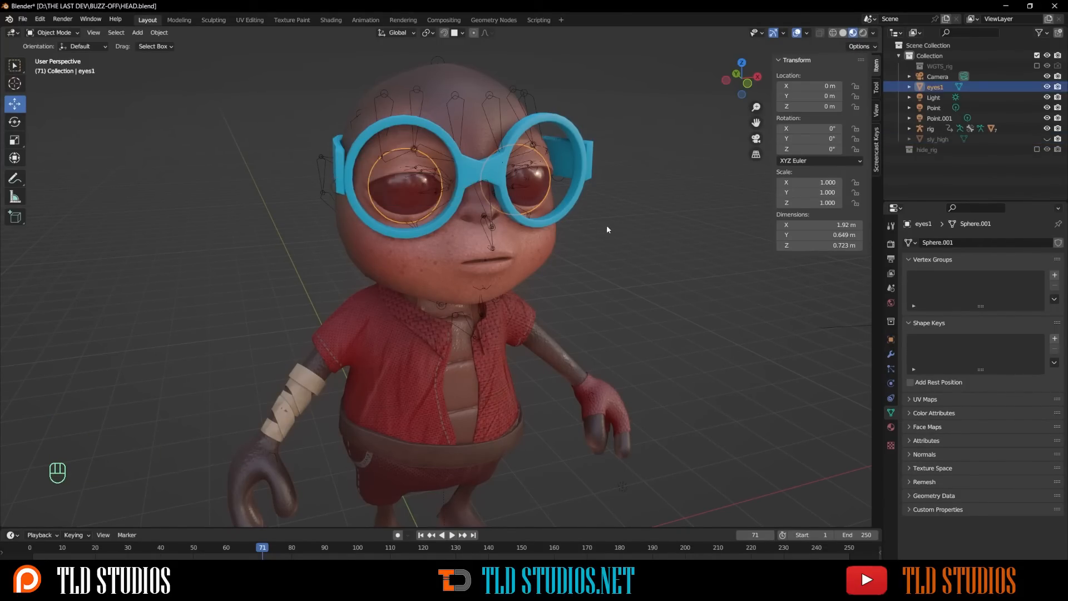
# Step: Add the rig to the selection along with the eyes mesh and switch the rig to Pose Mode
pyautogui.moveTo(480, 185); pyautogui.dragTo(539, 136, button='middle')
pyautogui.press('shift')
pyautogui.keyDown('shift'); pyautogui.click(549, 98); pyautogui.keyUp('shift')
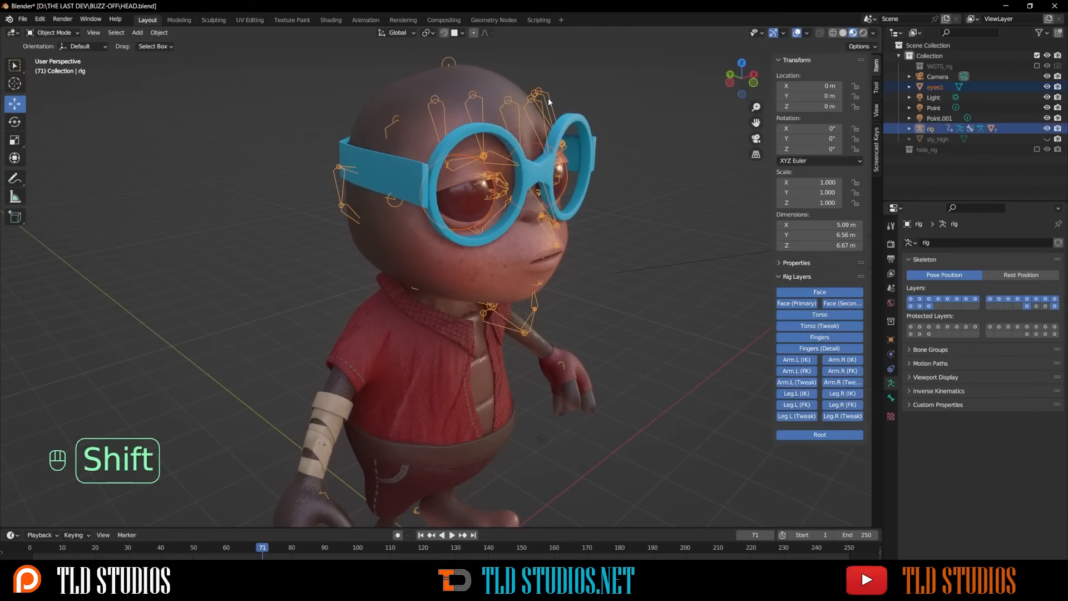
pyautogui.click(54, 33)
pyautogui.click(50, 64)
# Step: Parent the eyes mesh to the large head bone ORG-spine.006 with the Bone parent type
pyautogui.moveTo(412, 173); pyautogui.dragTo(468, 149, button='middle')
pyautogui.press('shift')
pyautogui.click(459, 111)
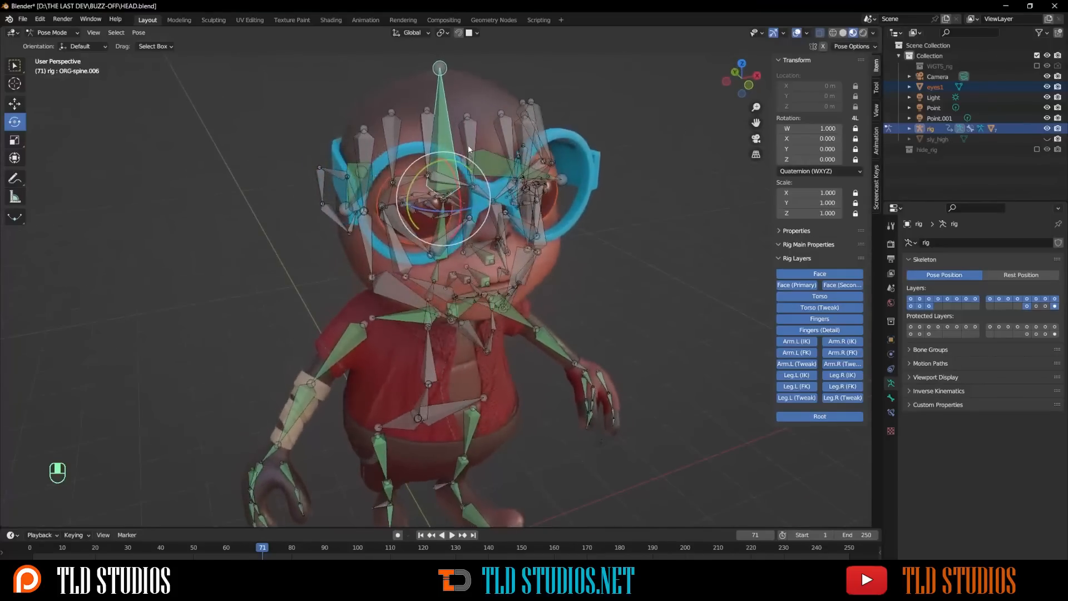
pyautogui.press('ctrl')
pyautogui.hotkey('ctrl', 'p')
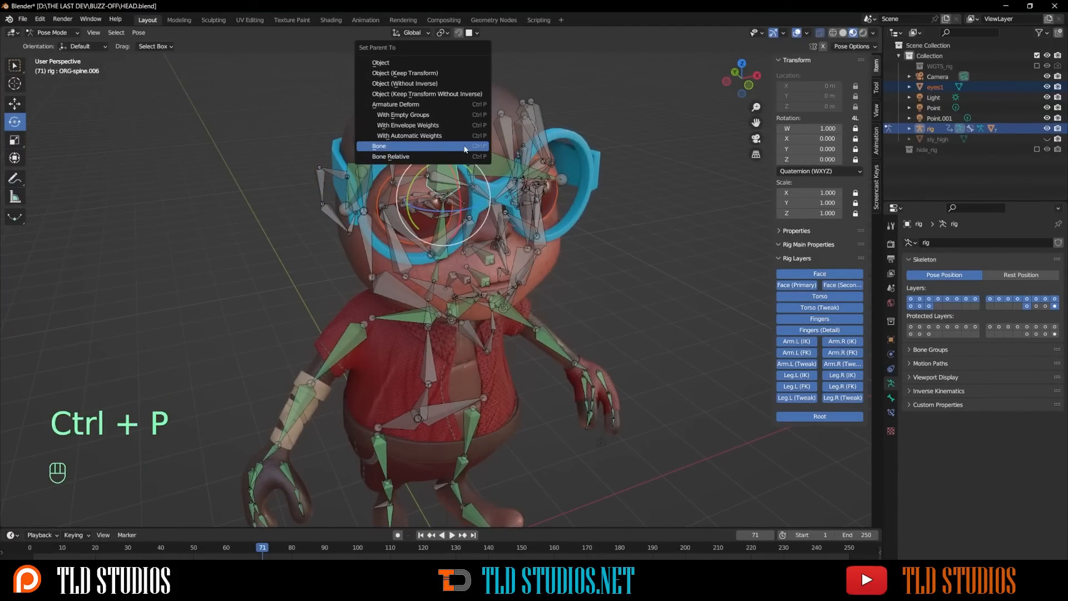
pyautogui.click(407, 146)
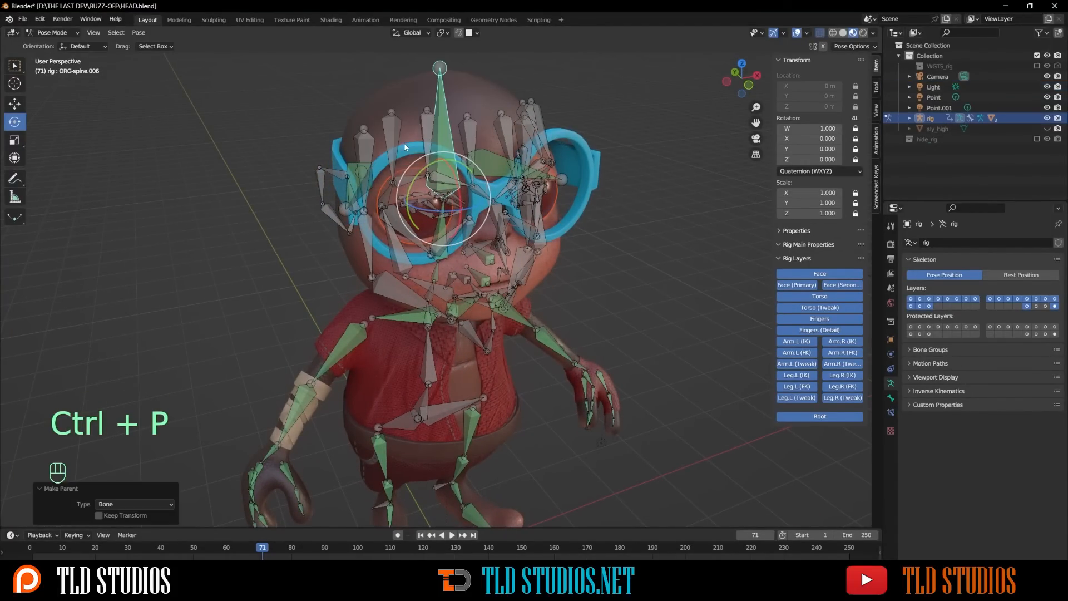
# Step: Turn off the armature's last bone layer and reveal all the hidden control bones
pyautogui.click(169, 92)
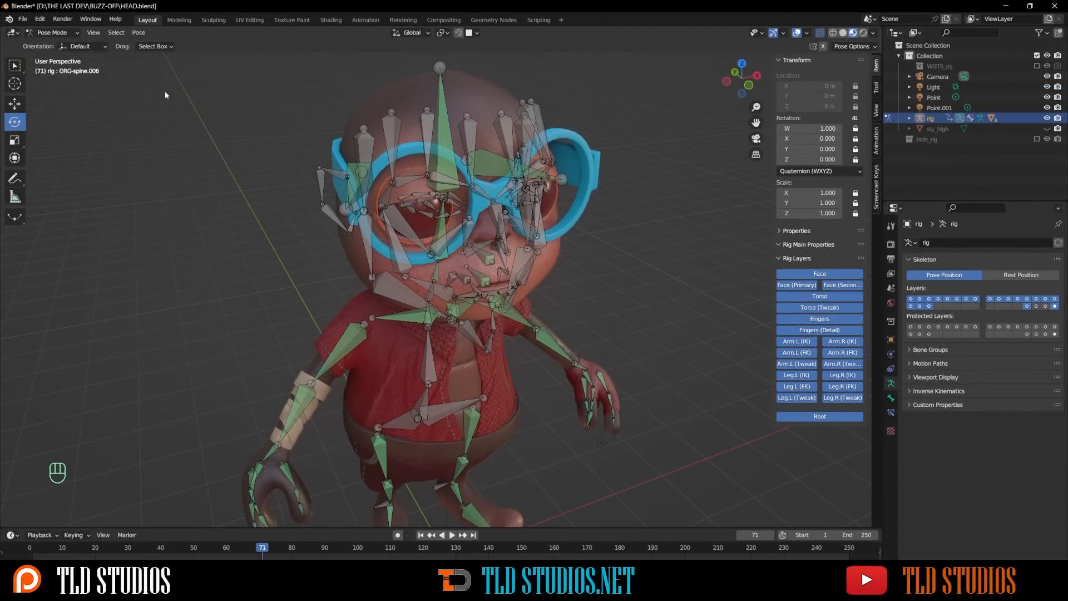
pyautogui.press('a')
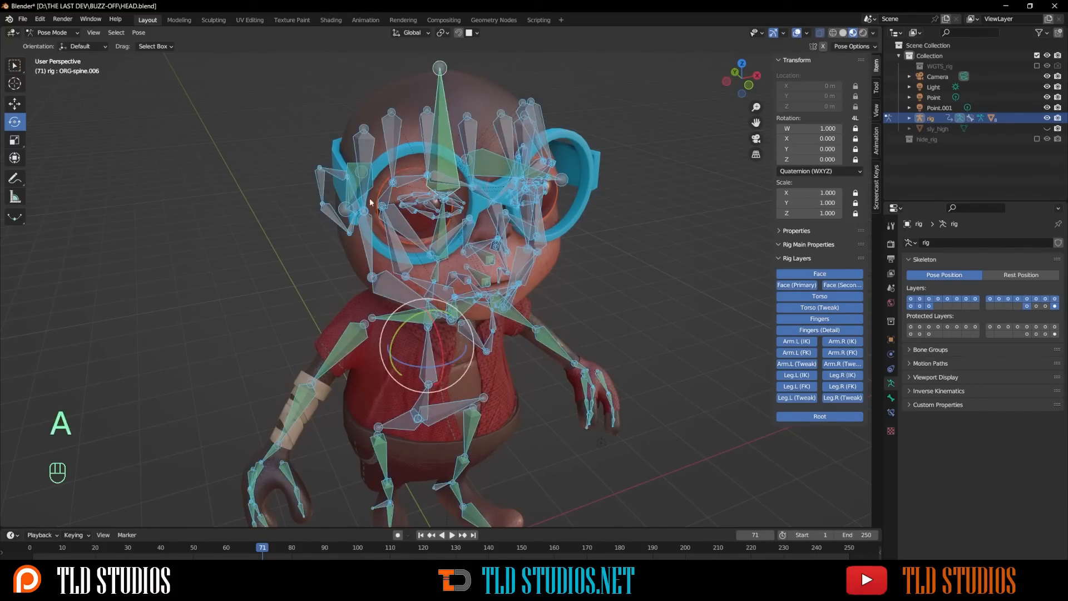
pyautogui.keyDown('shift'); pyautogui.click(1055, 305); pyautogui.keyUp('shift')
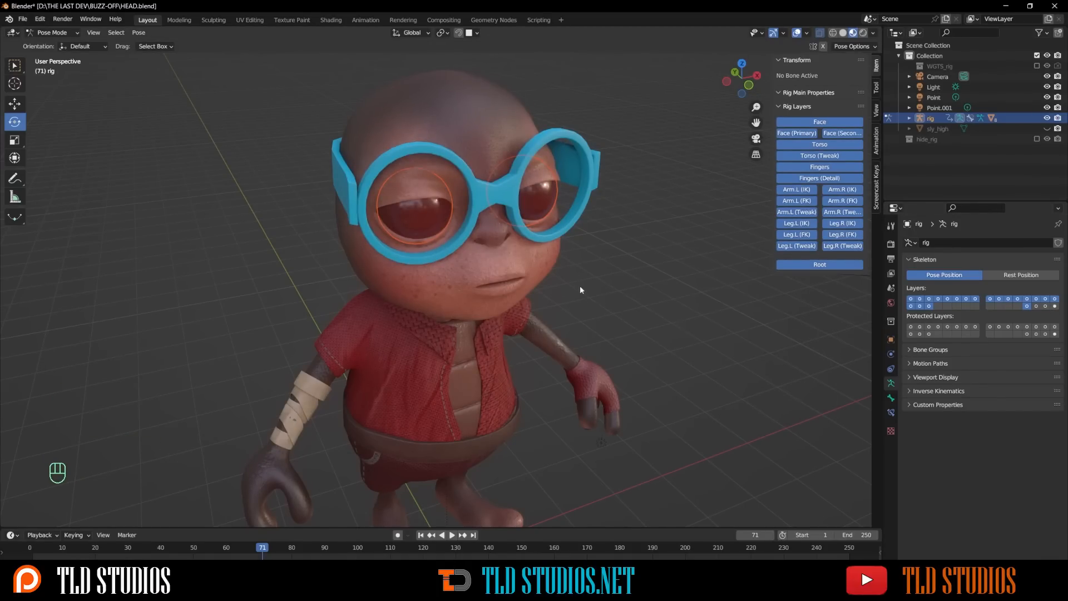
pyautogui.press('a')
pyautogui.hotkey('alt', 'h')
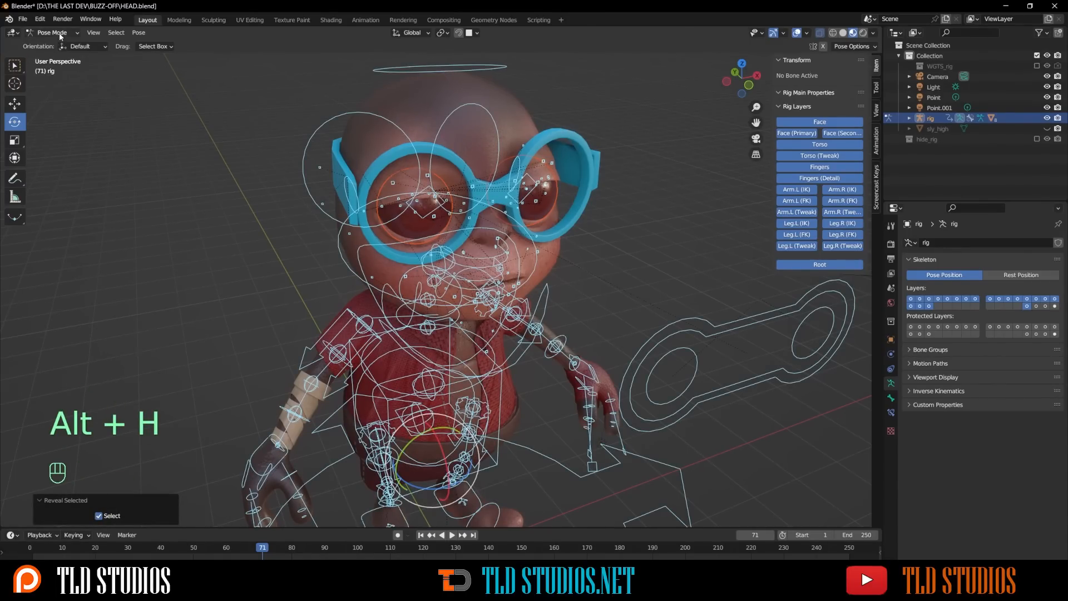
# Step: Move the torso control downward to test whether the eyes and goggles follow the rig
pyautogui.scroll(-5, 435, 226)
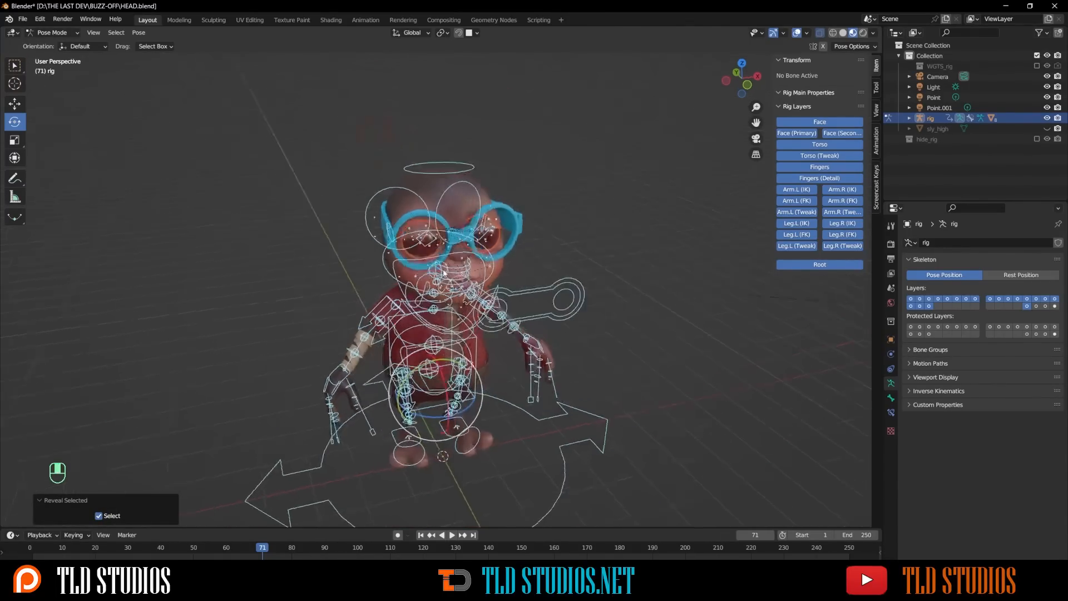
pyautogui.click(478, 352)
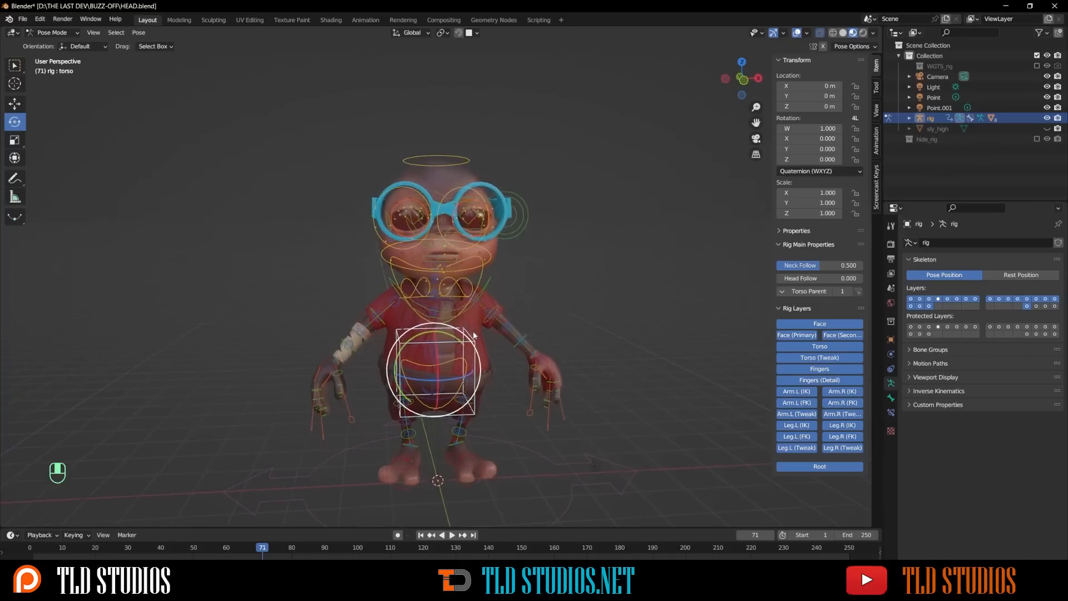
pyautogui.press('g')
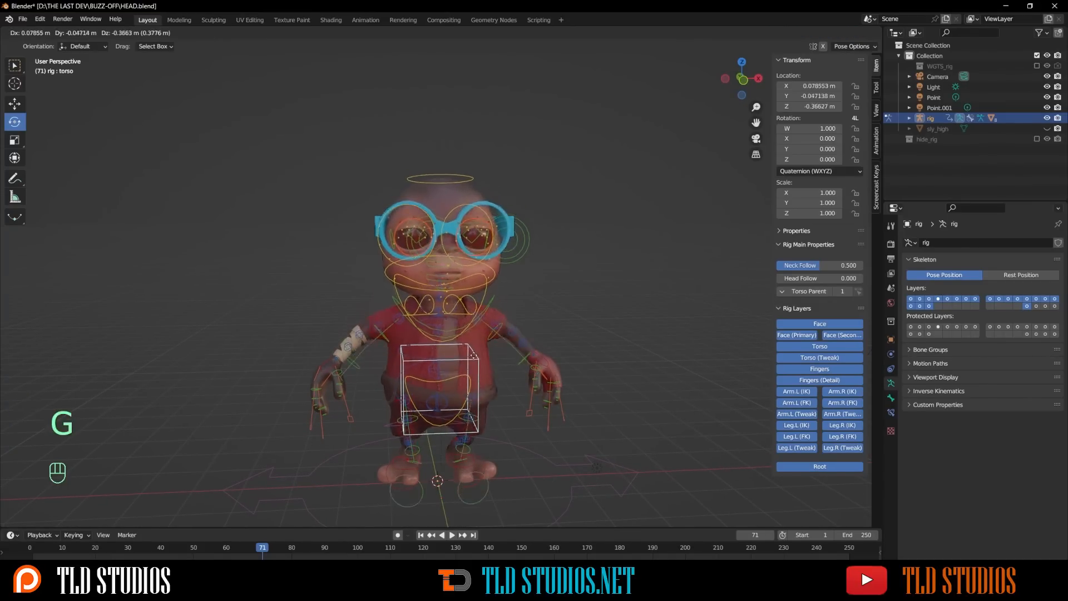